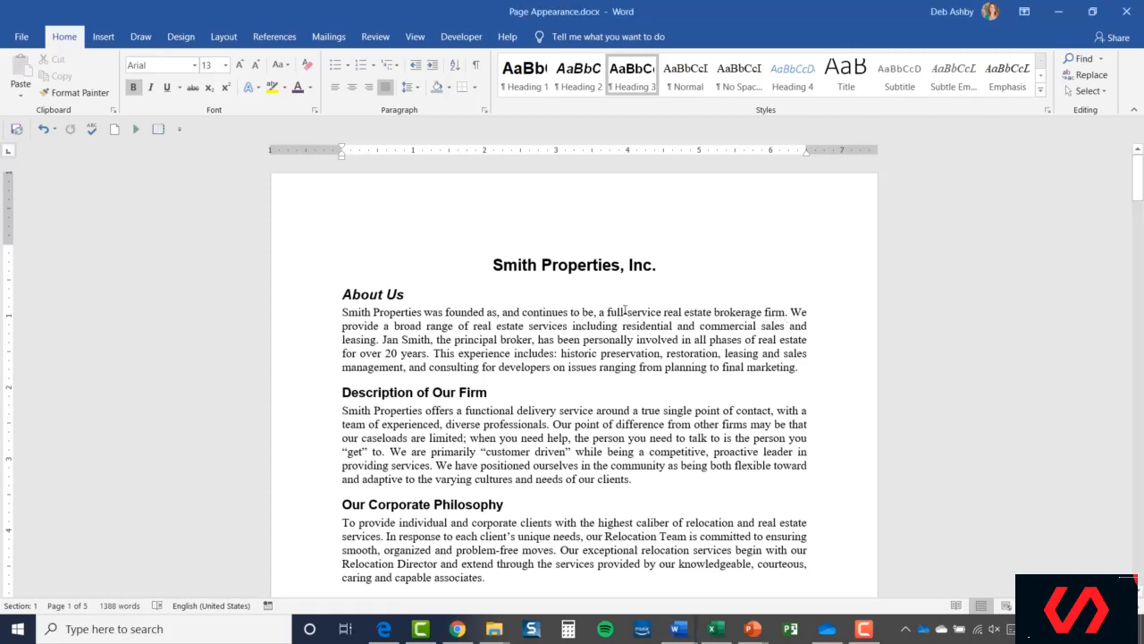
- Insert a manual page break directly before the Sales Associates heading at the end of the first page
scroll(598, 311, "down", 10)
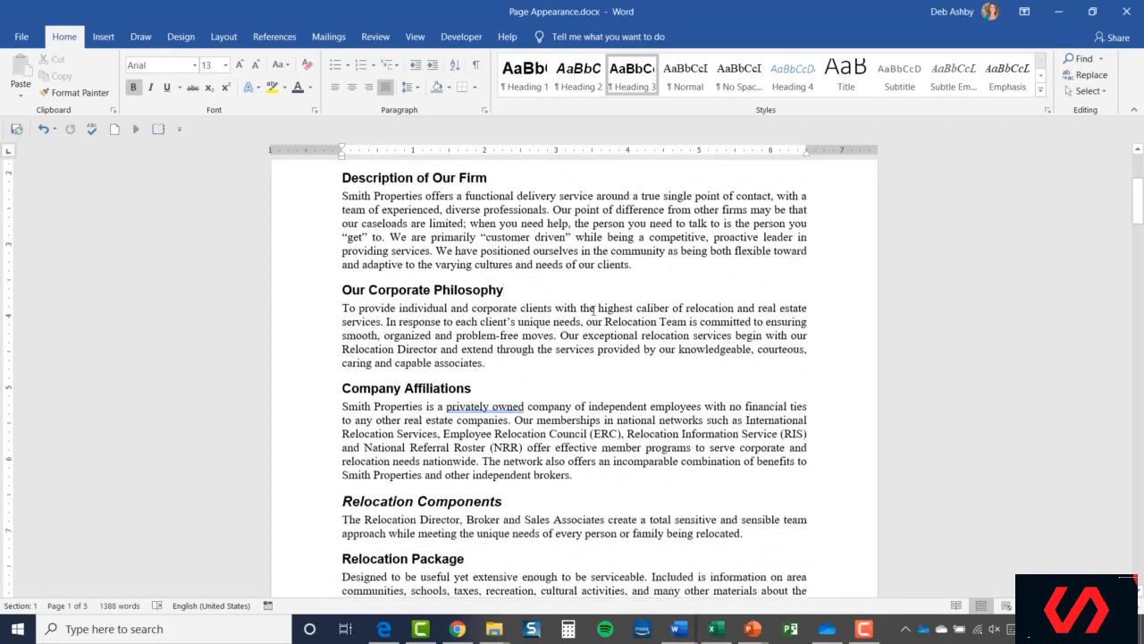
scroll(593, 310, "down", 4)
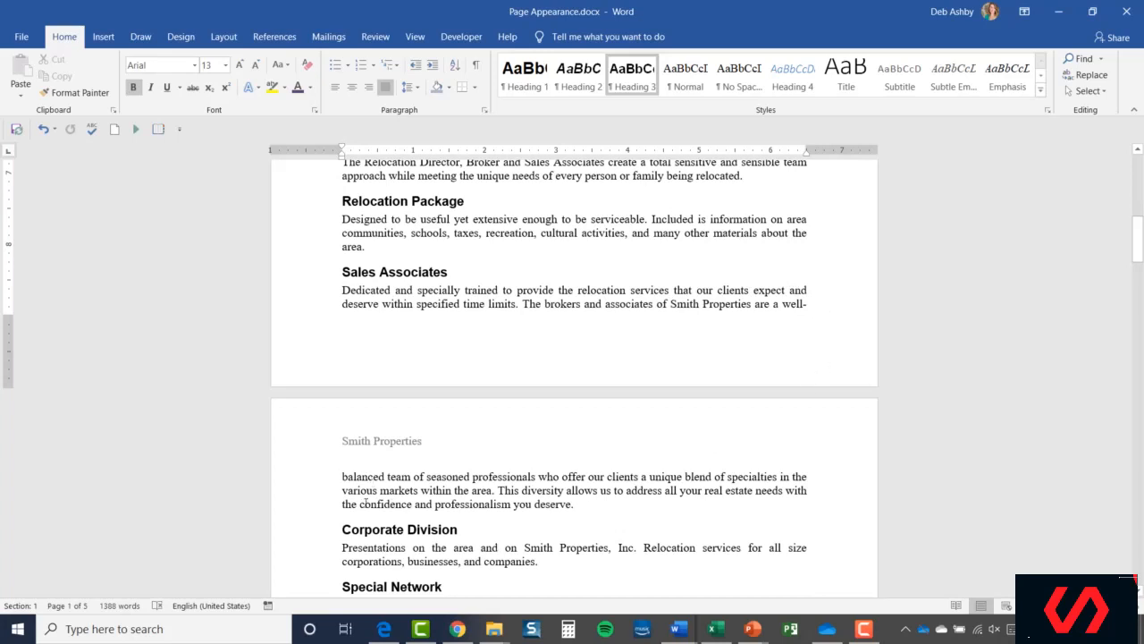
scroll(556, 447, "down", 2)
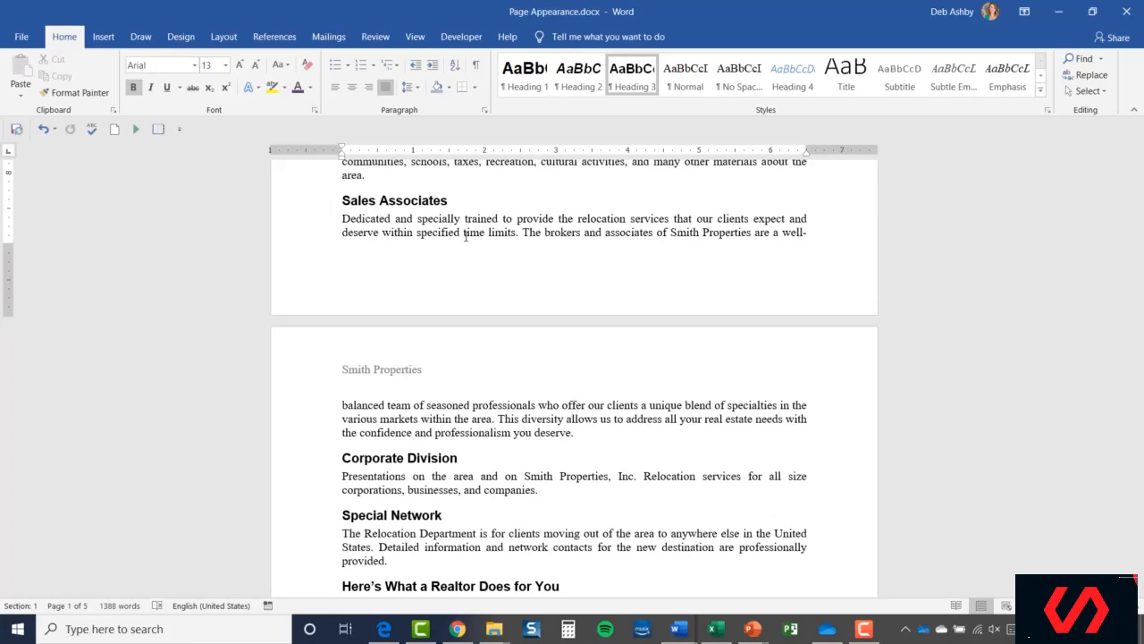
scroll(465, 236, "up", 3)
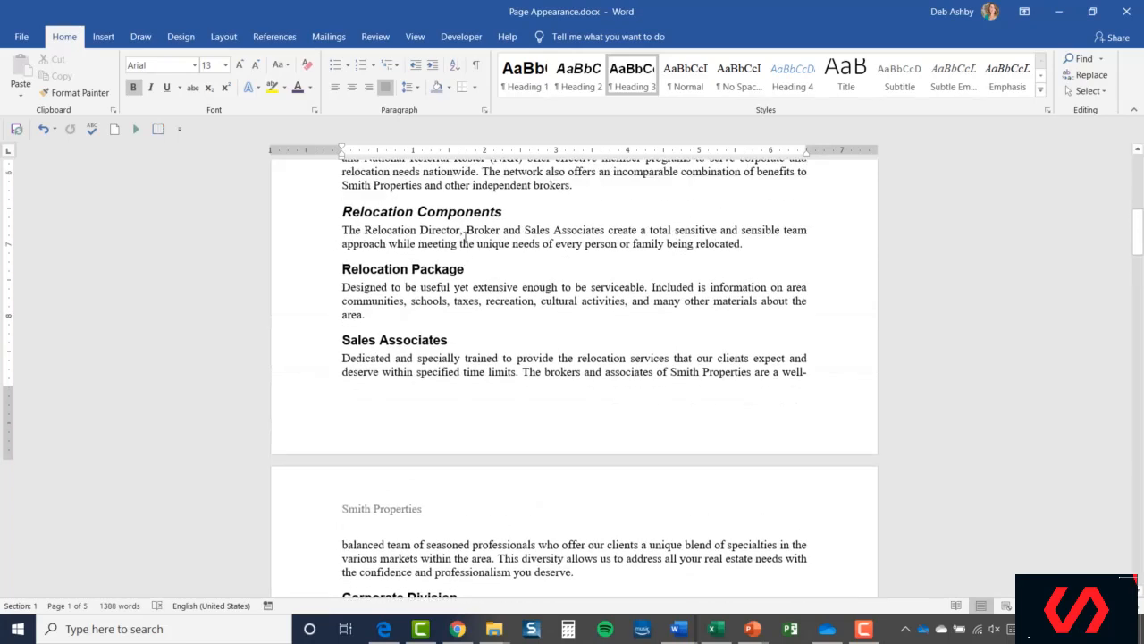
mouse_move(345, 345)
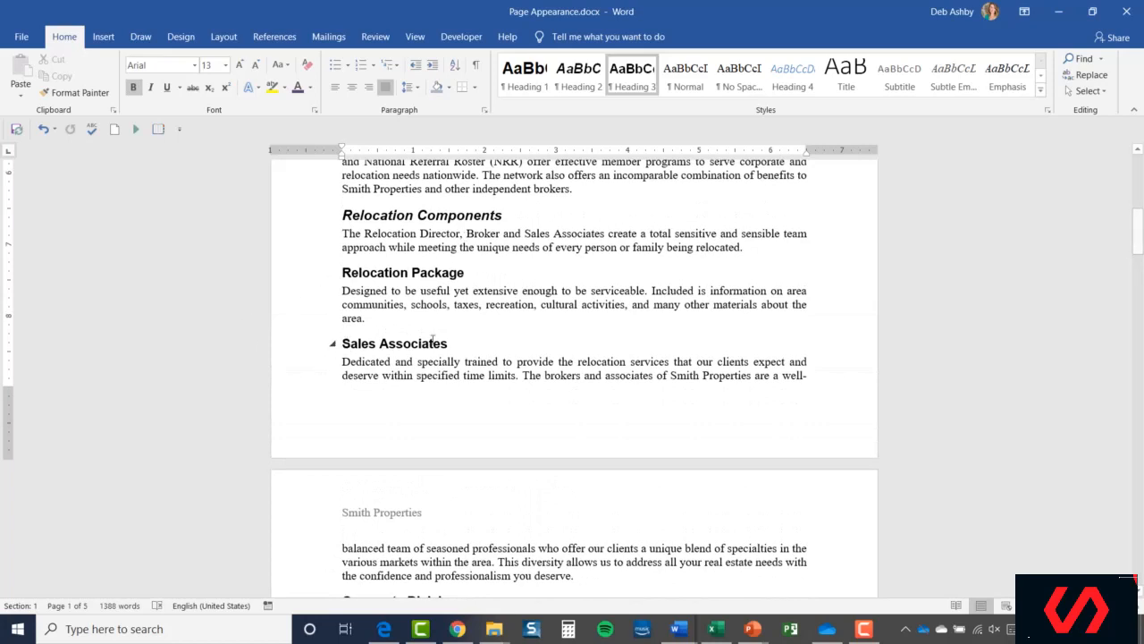
left_click(344, 345)
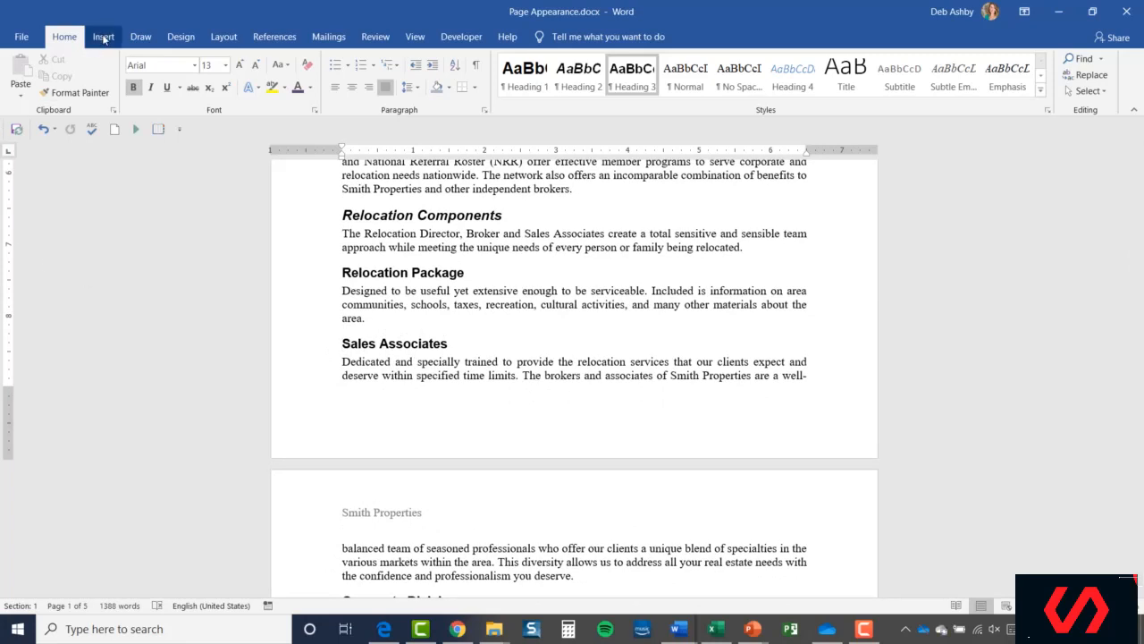
left_click(104, 38)
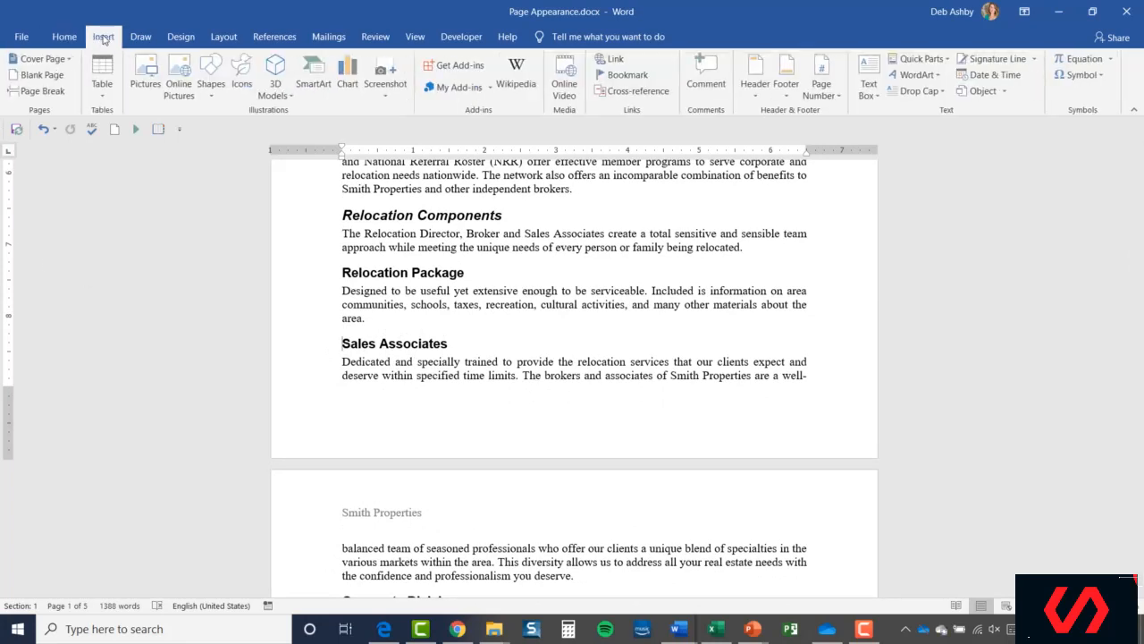
left_click(45, 91)
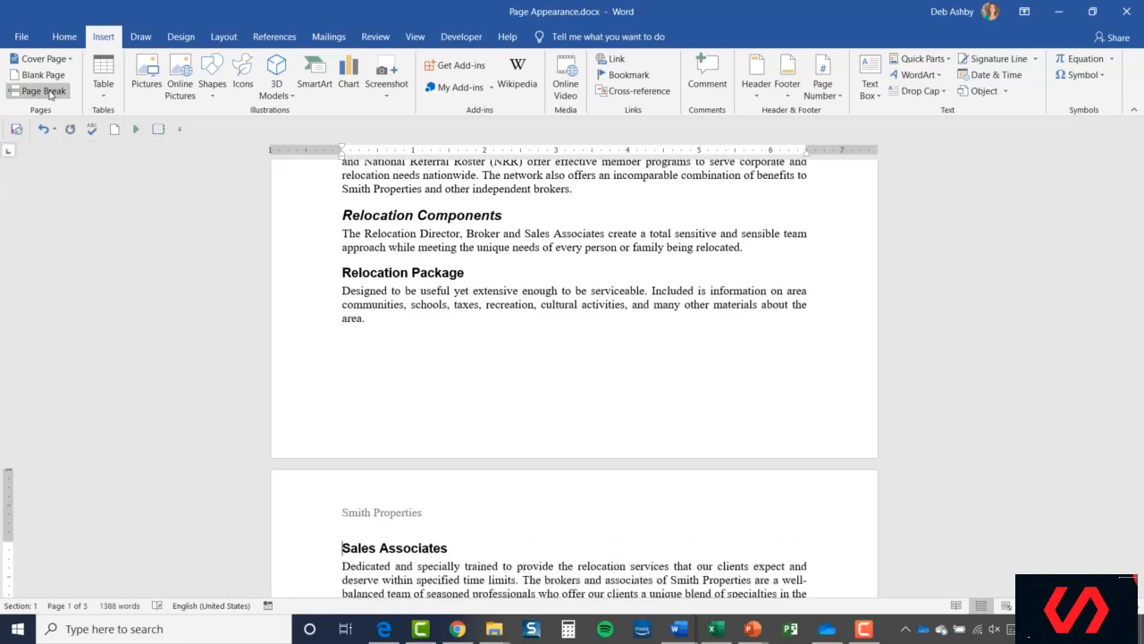
- Show the paragraph marks and other hidden formatting symbols throughout the document
scroll(529, 334, "down", 3)
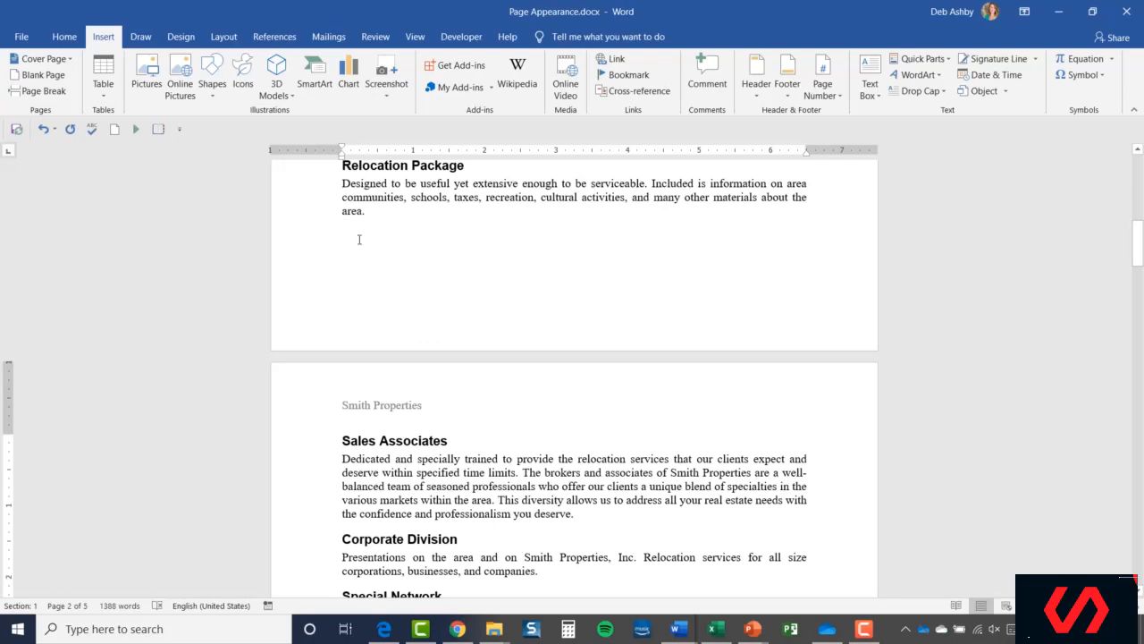
left_click(60, 38)
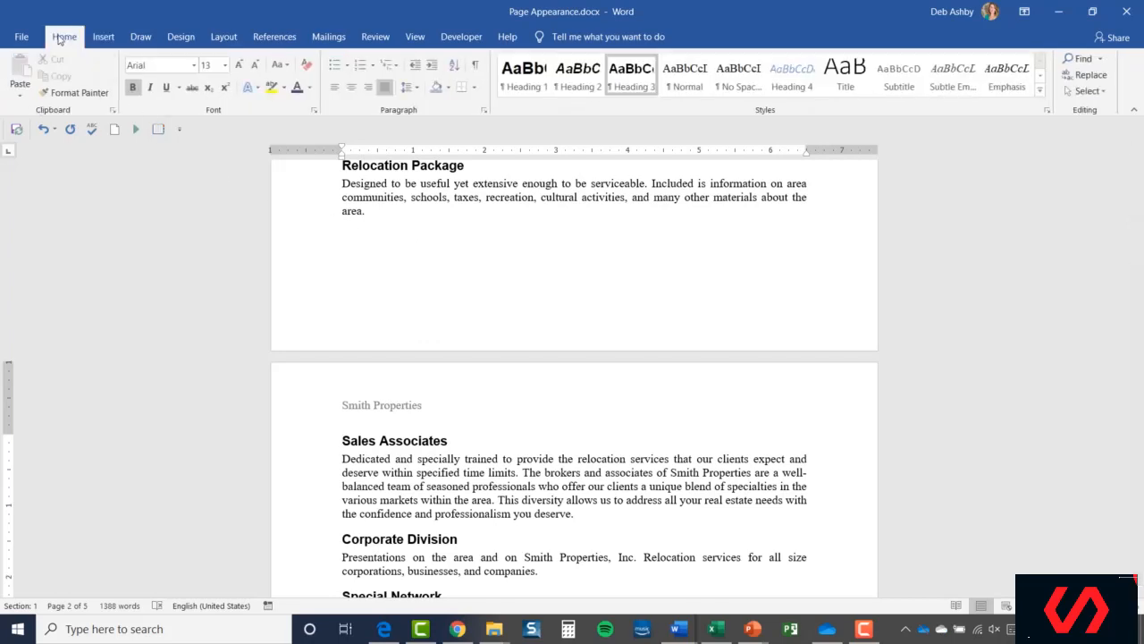
left_click(478, 68)
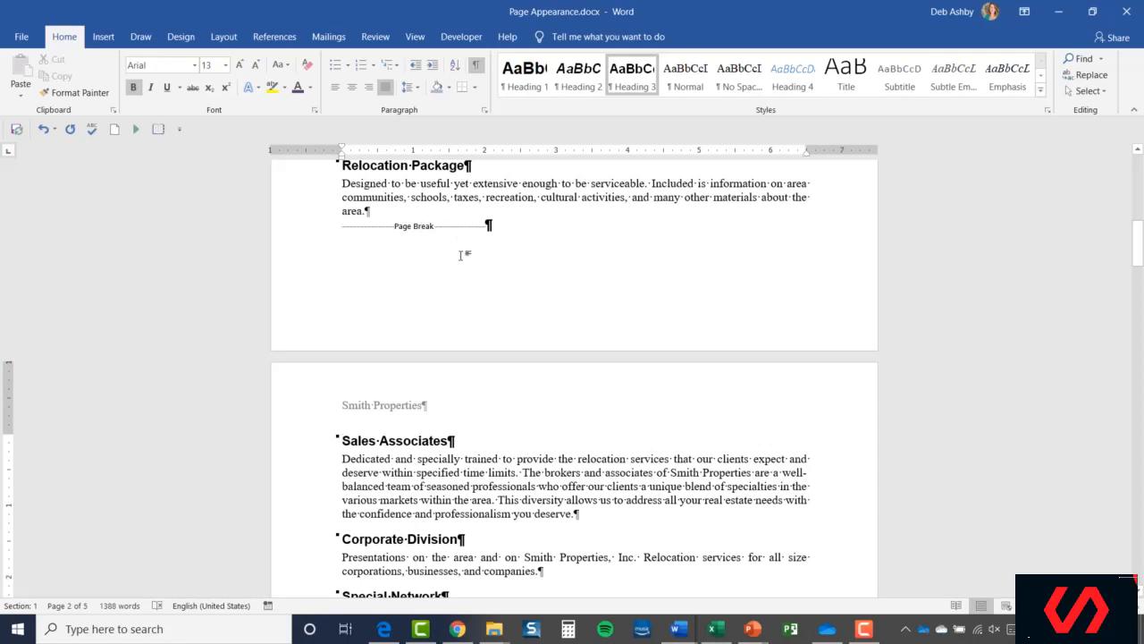
- Delete the manual page break between the Relocation Package text and the Sales Associates heading
left_click(369, 226)
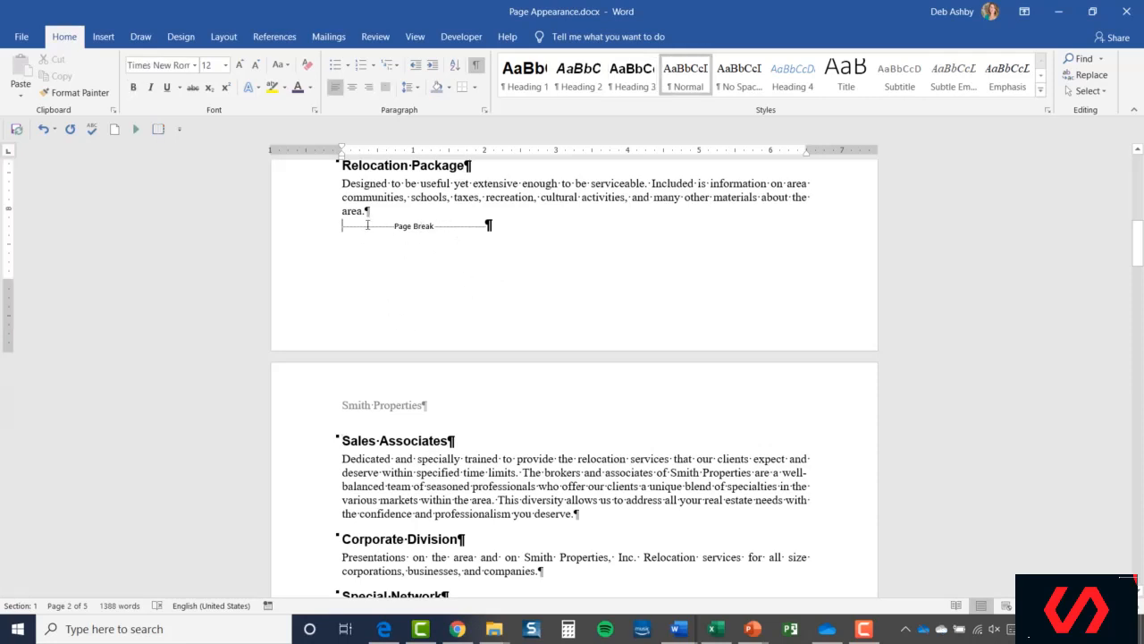
left_click(322, 235)
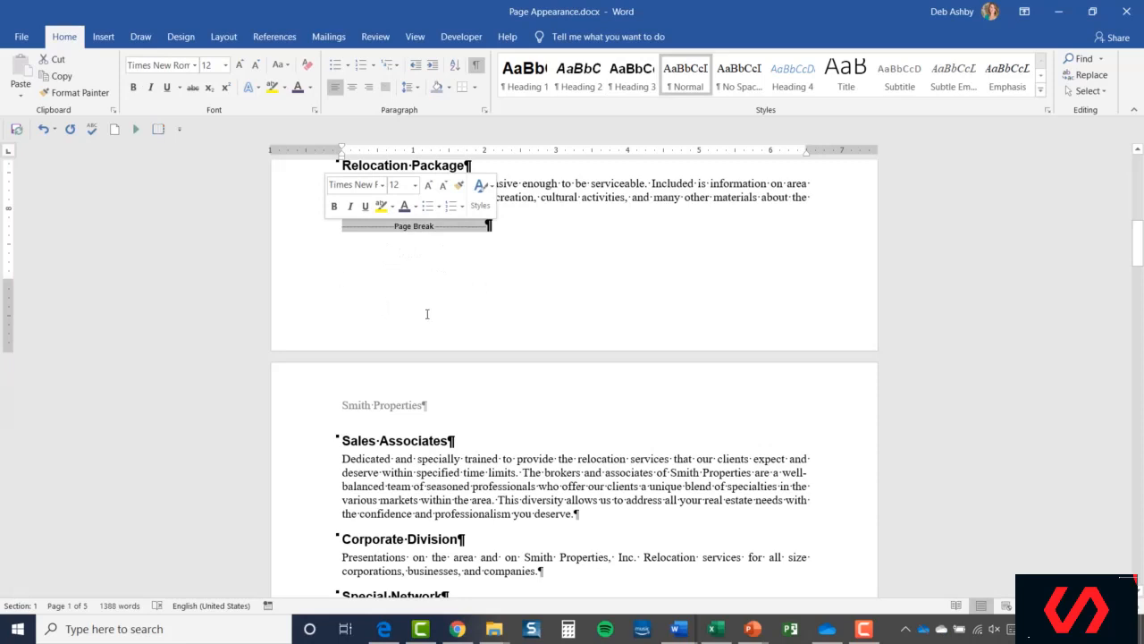
key("Delete")
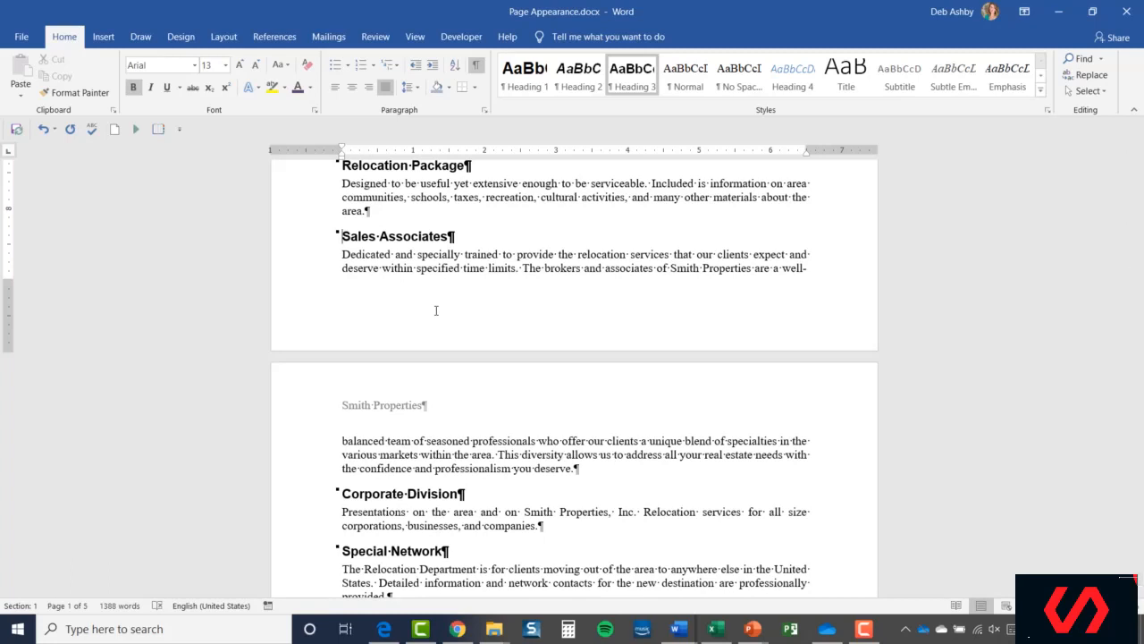
- Insert a manual page break directly before the Corporate Division heading on the second page
scroll(435, 313, "down", 2)
scroll(435, 315, "down", 2)
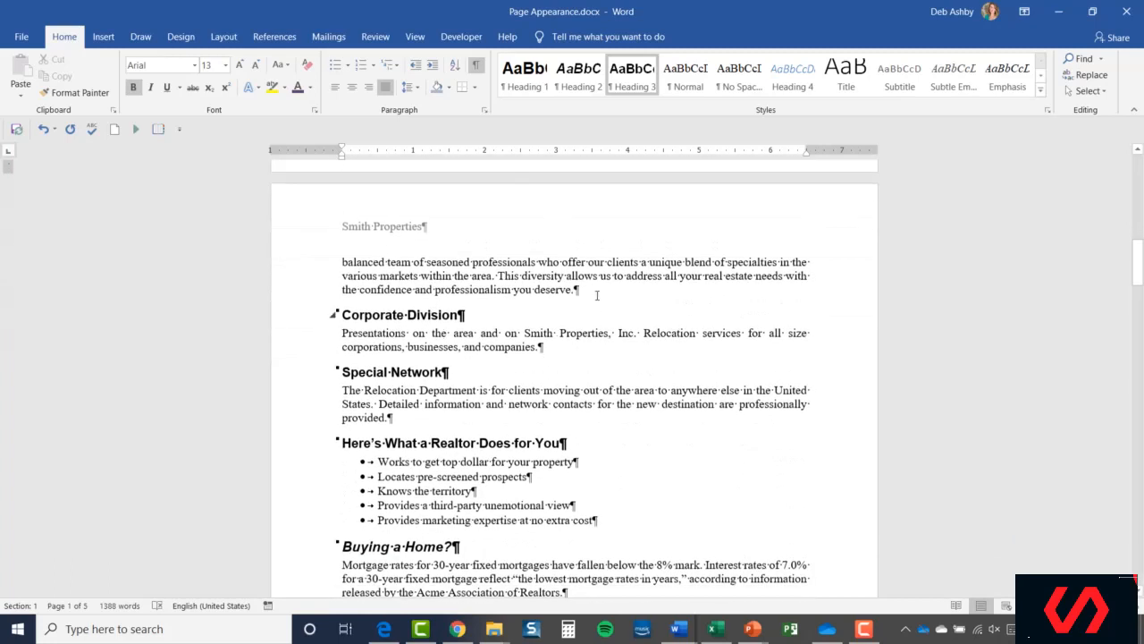
left_click(343, 315)
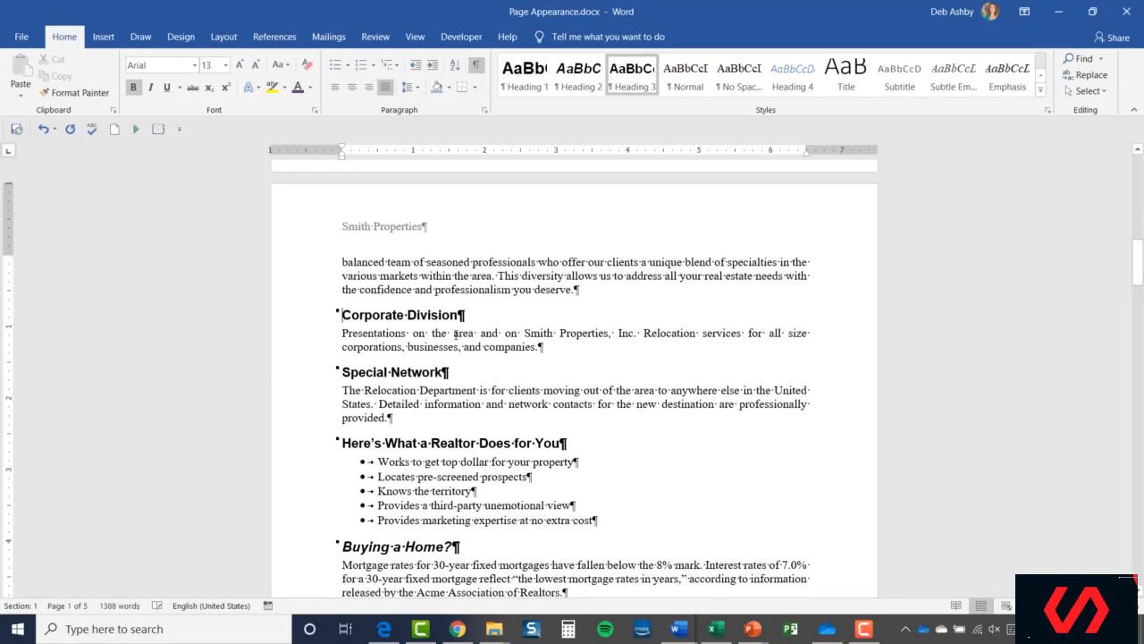
left_click(103, 37)
left_click(43, 90)
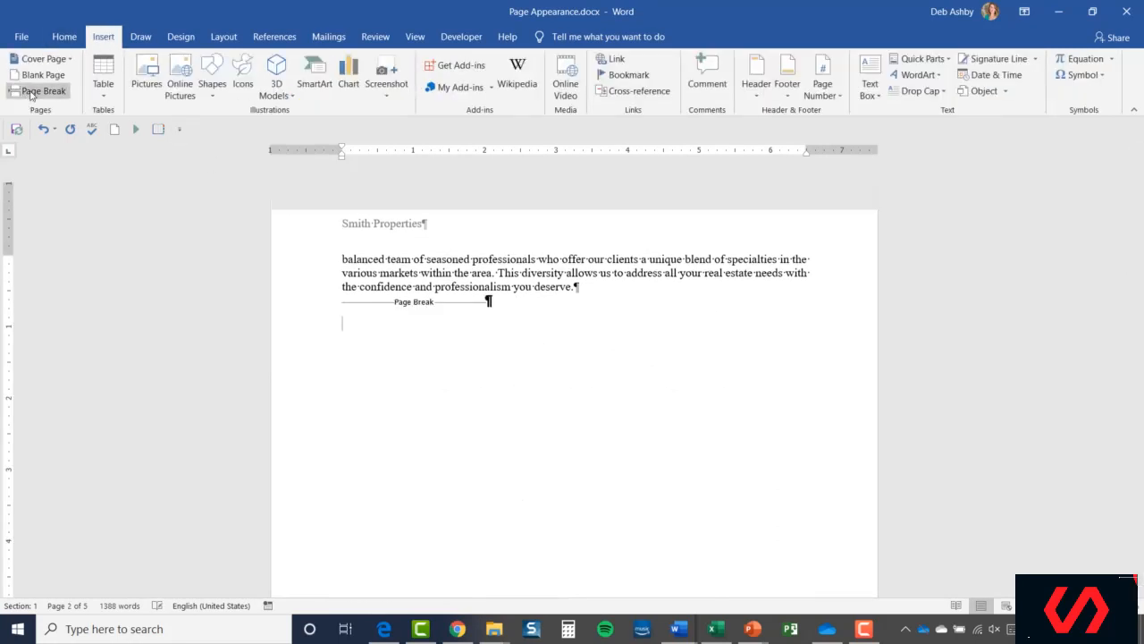
- Delete the manual page break placed before the Corporate Division heading
scroll(682, 289, "up", 6)
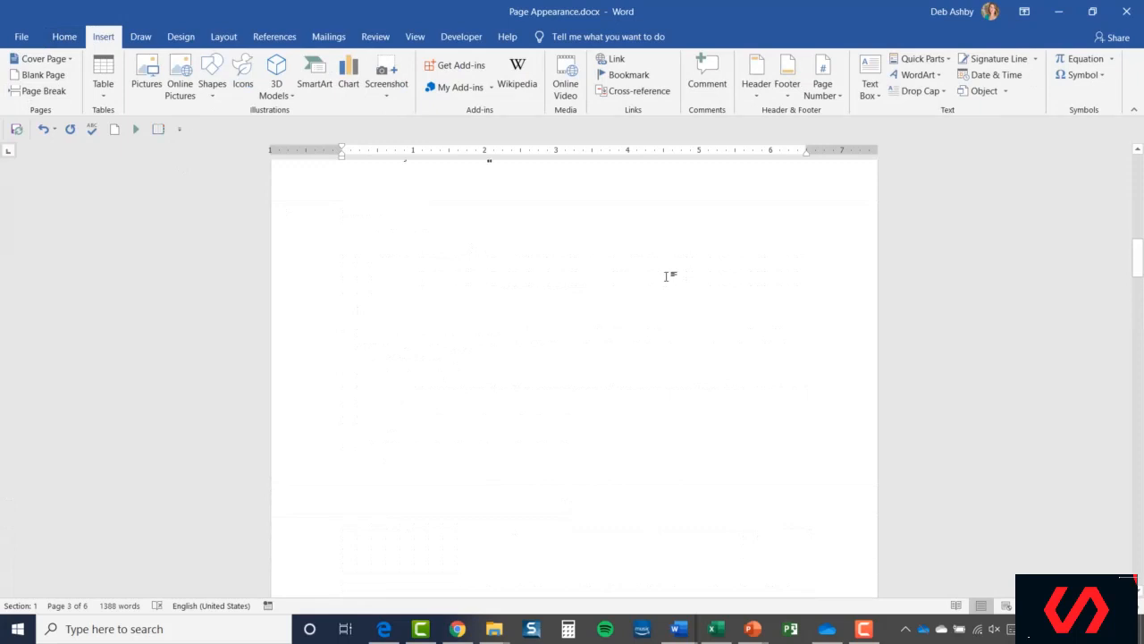
scroll(667, 276, "up", 2)
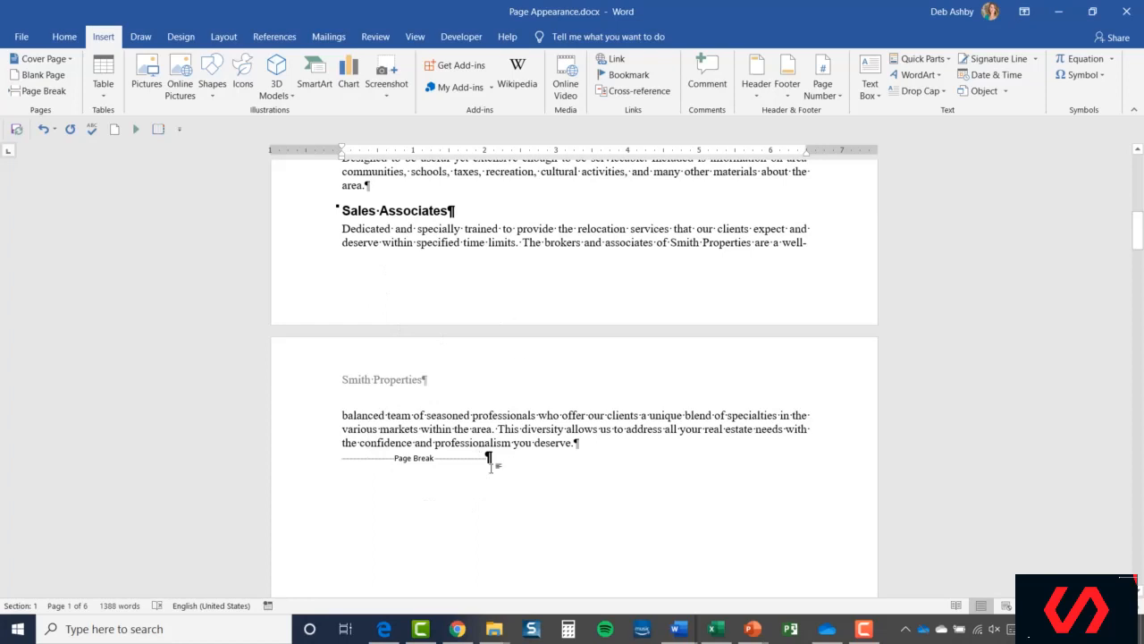
left_click(345, 460)
key("Delete")
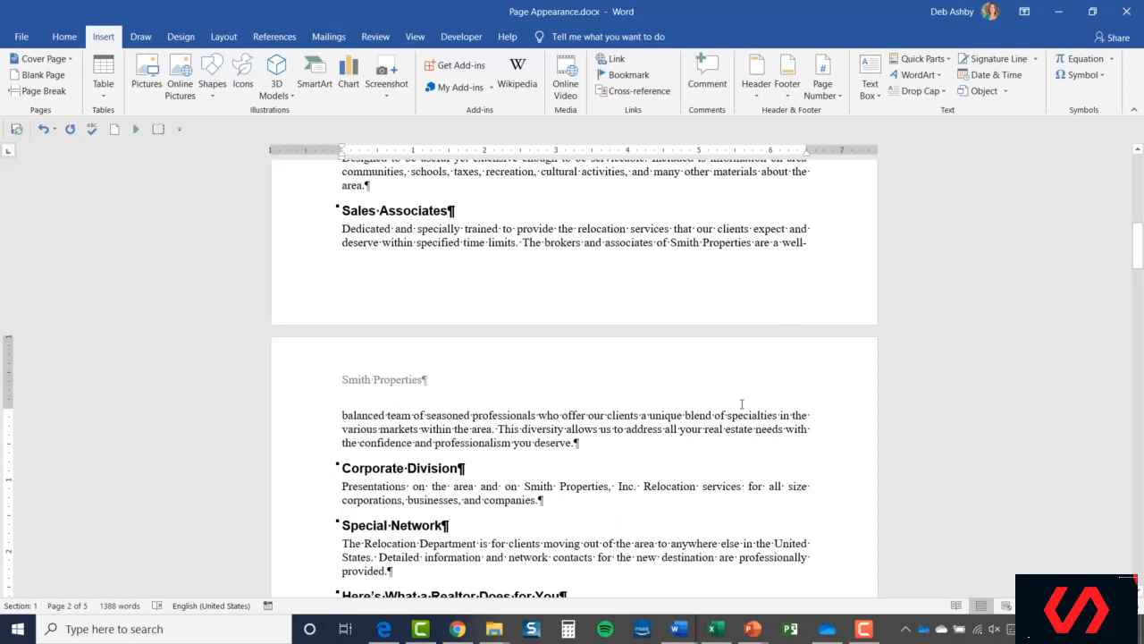
- Insert a page break in front of the Sales Associates heading so that its whole section starts on the second page
scroll(677, 361, "up", 3)
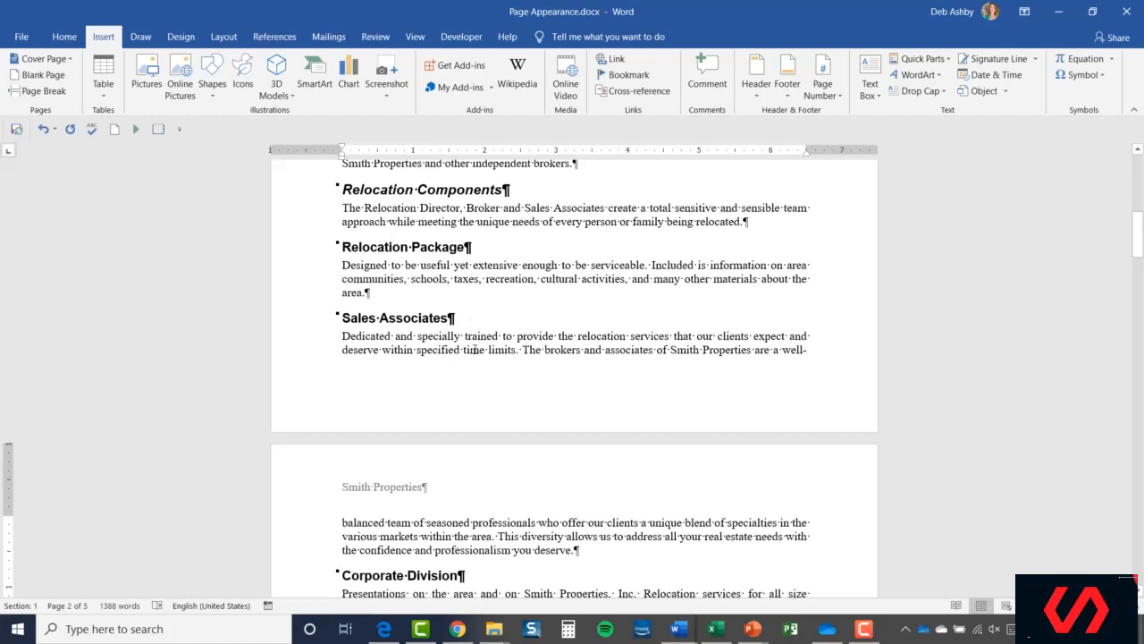
mouse_move(333, 318)
left_click(343, 318)
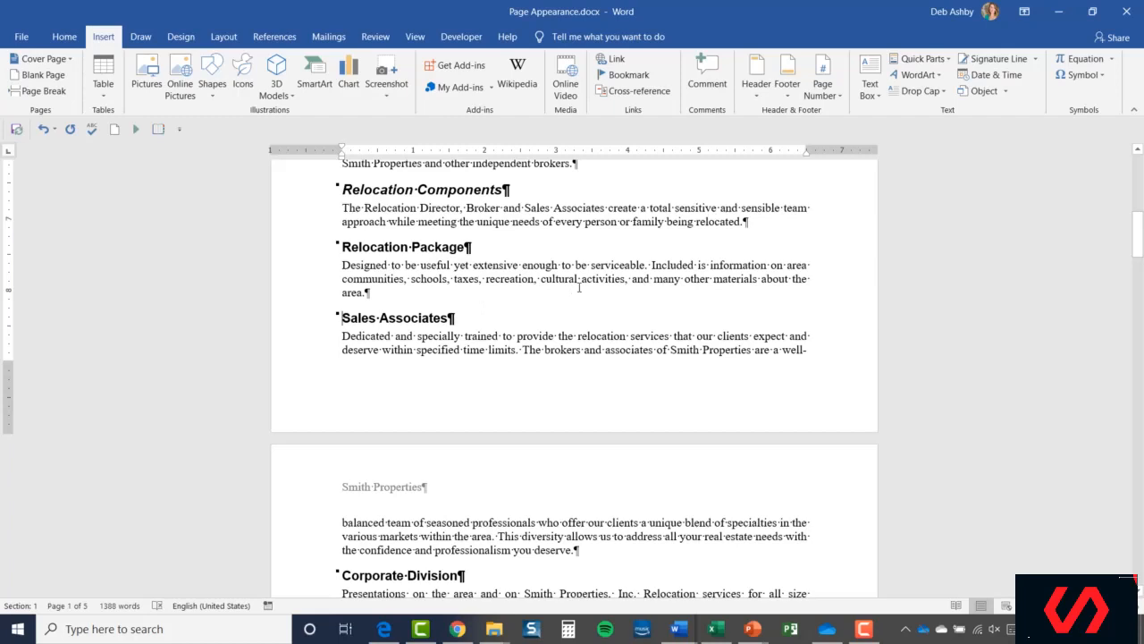
key("ctrl+Return")
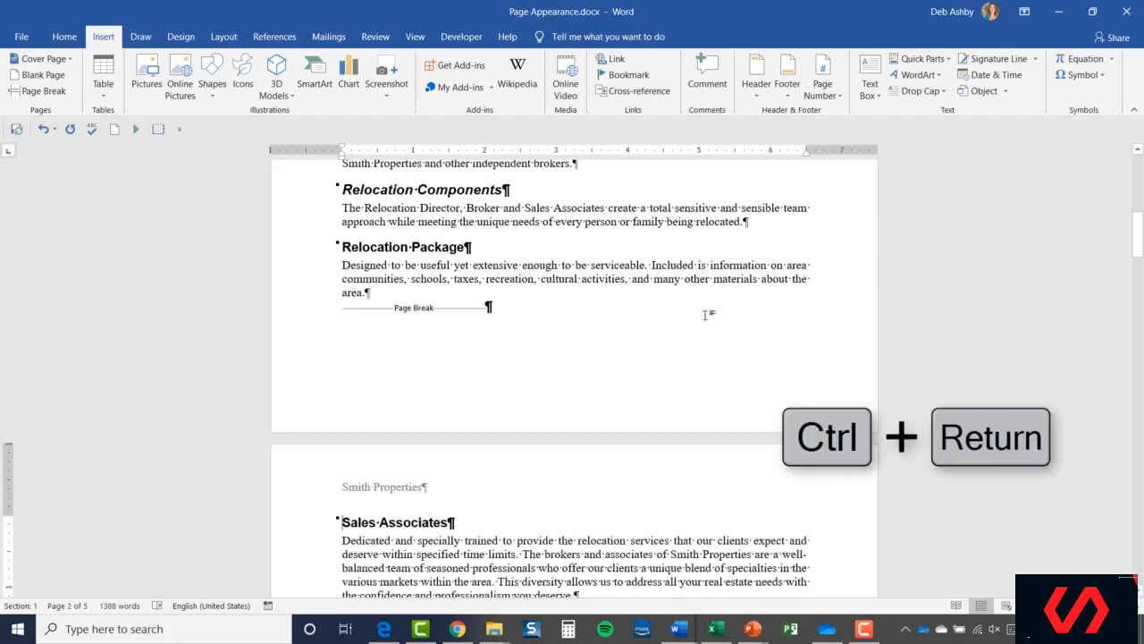
scroll(707, 316, "down", 3)
scroll(683, 331, "up", 2)
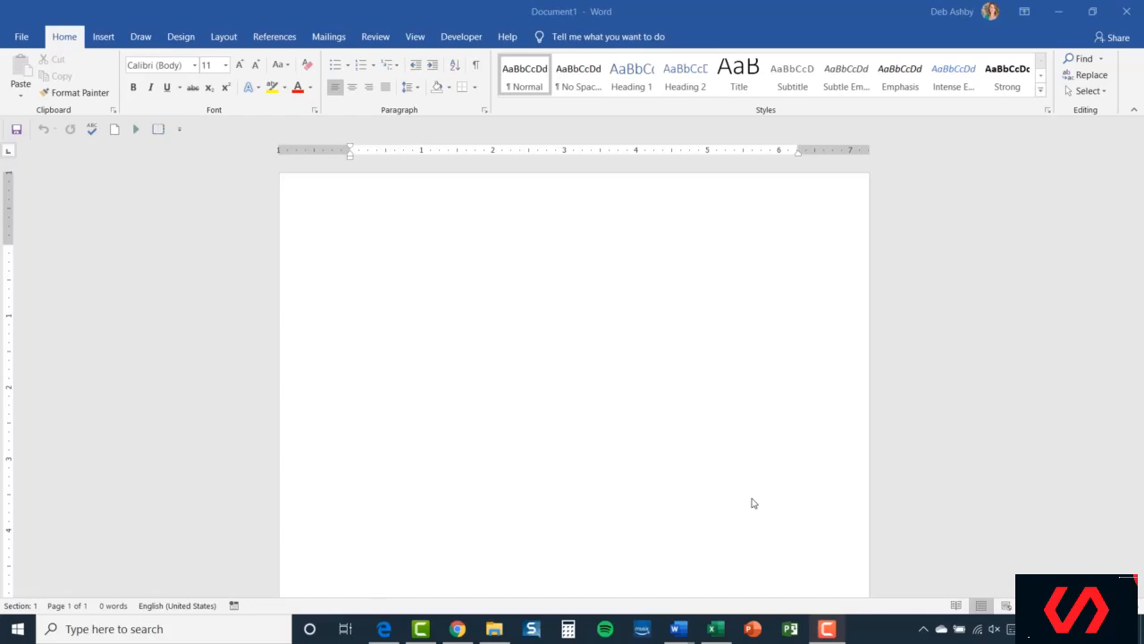
- Set the blank document's page layout to two columns
left_click(224, 39)
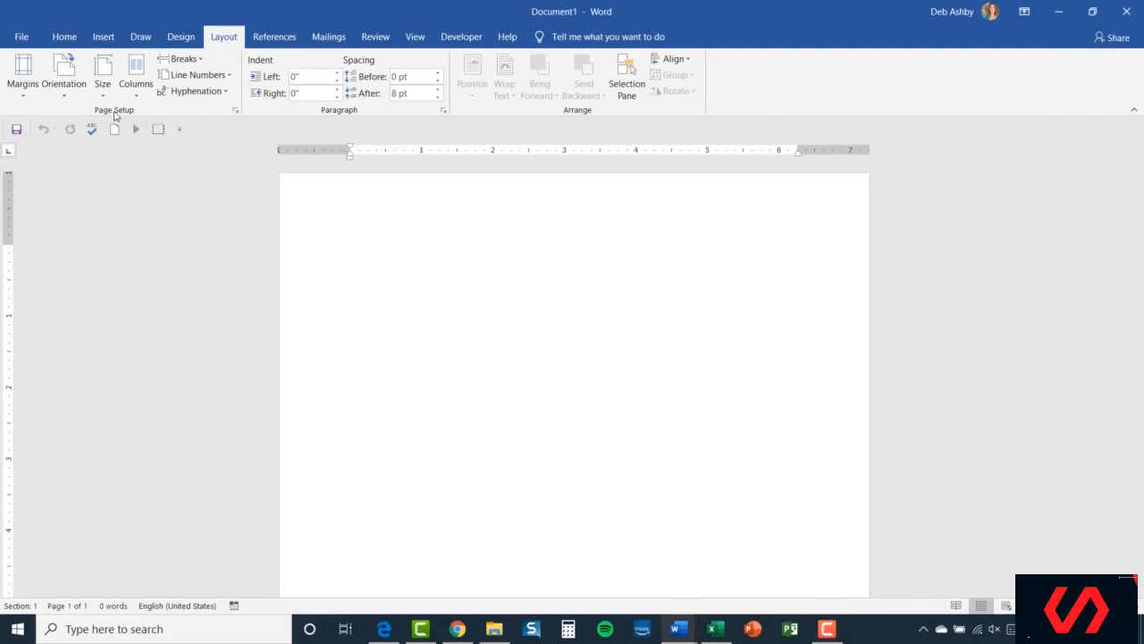
left_click(139, 98)
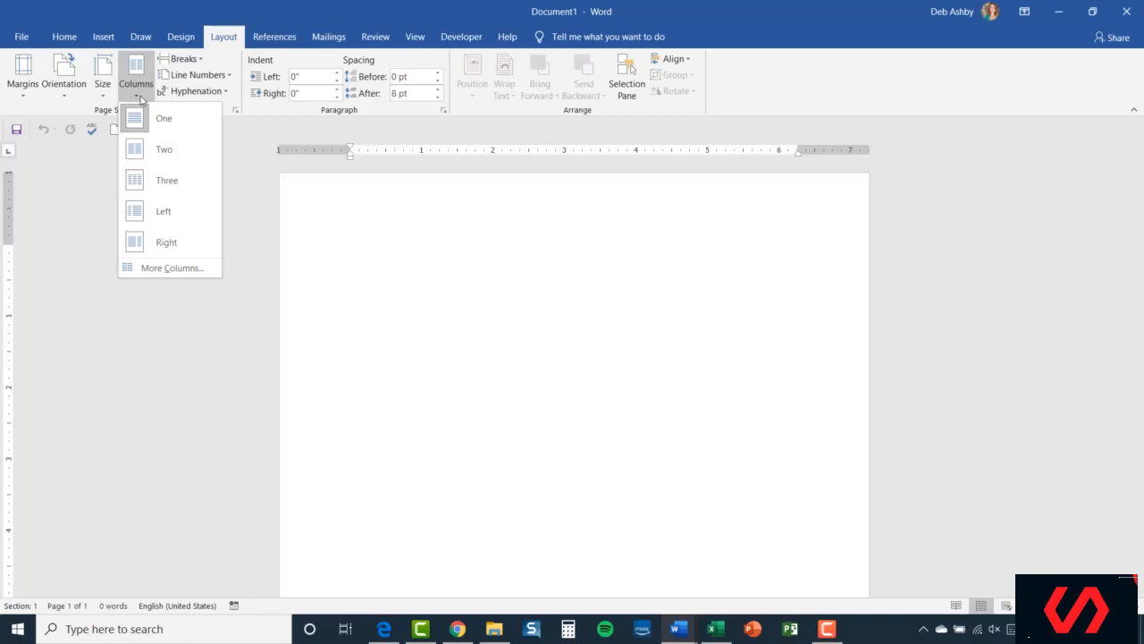
left_click(170, 152)
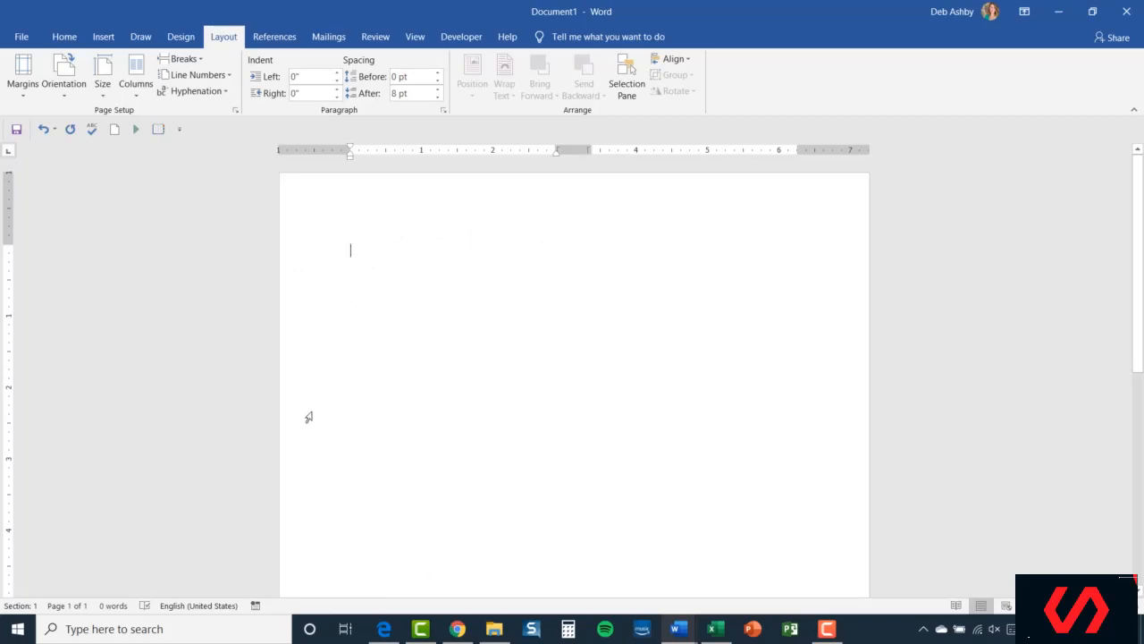
- Fill about three lines of the first column with random placeholder letters, beginning with "sldkfjsdlkfjsdklfjsdkljf"
type("sldkfjsdlkjjsdkfjsdkljfkdsljfdsklfjkdslfjdskljfkdsfjdkslfjskd")
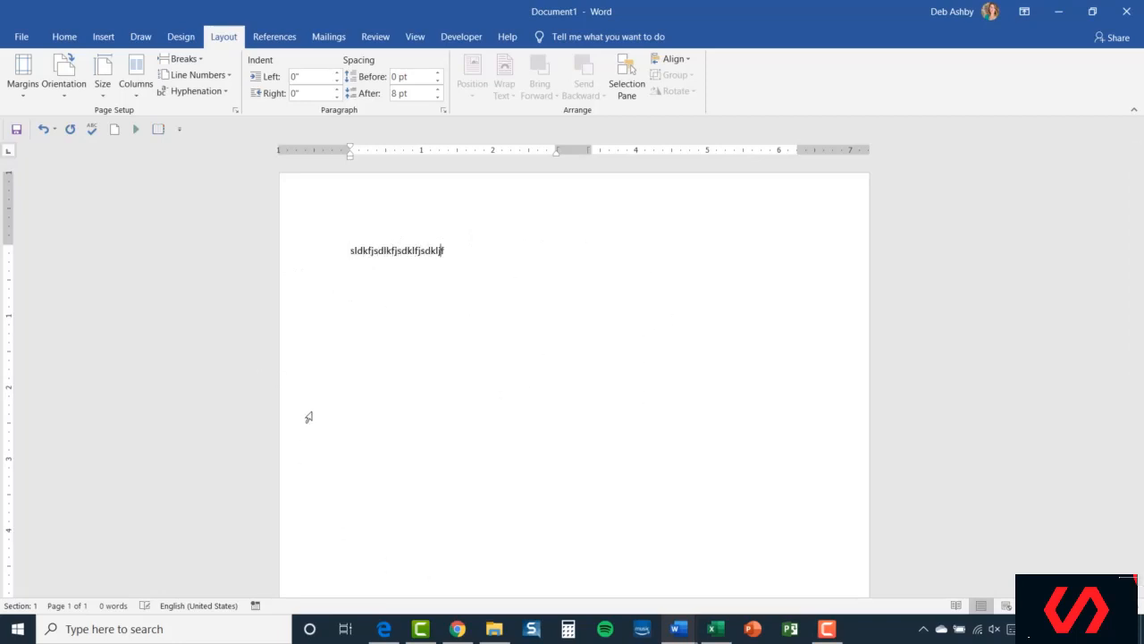
type("jfskdjfsk")
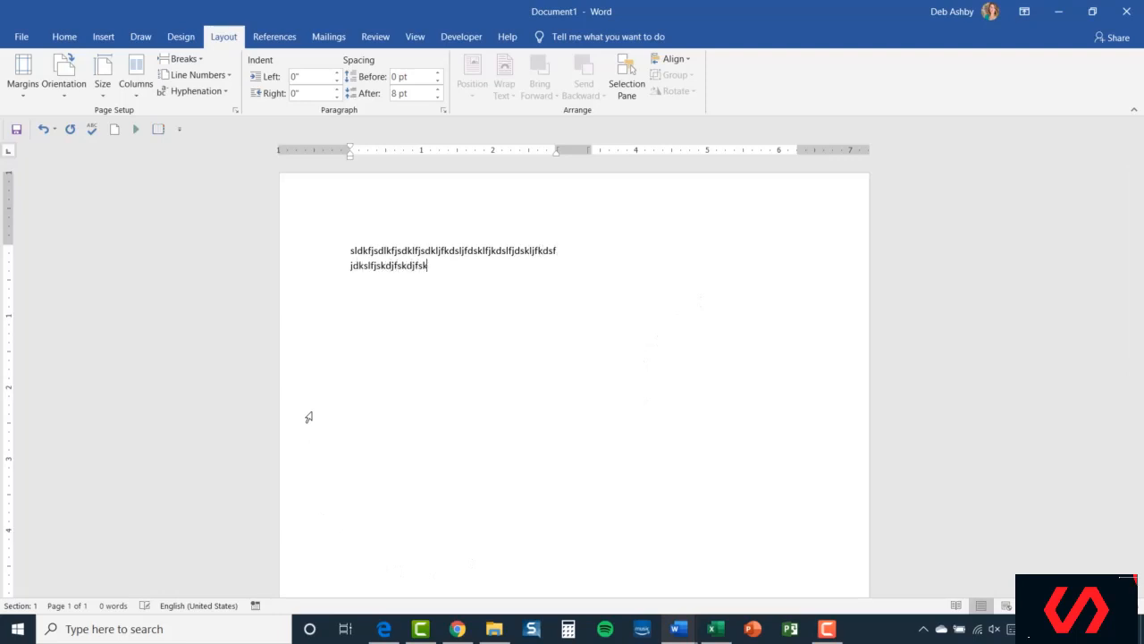
type("fjksdjfklsdjflskdjfksdjfkdsljfksjfskdlfjkslfjdkljfslkdjkls")
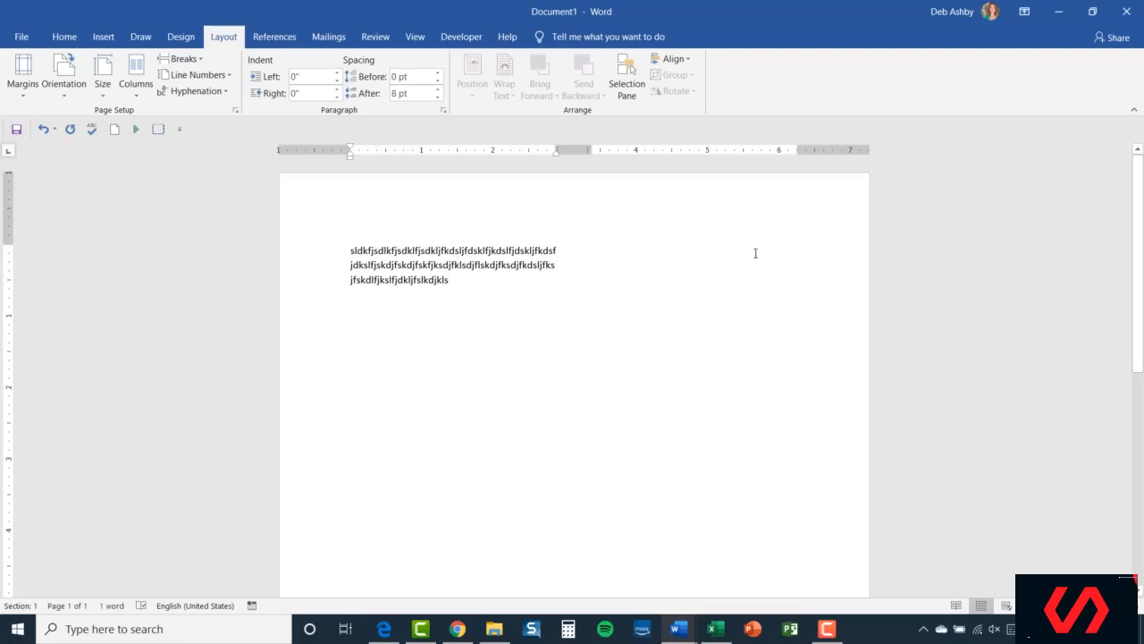
- Try to place the insertion point directly in the empty second column
left_click(624, 264)
scroll(459, 274, "down", 1)
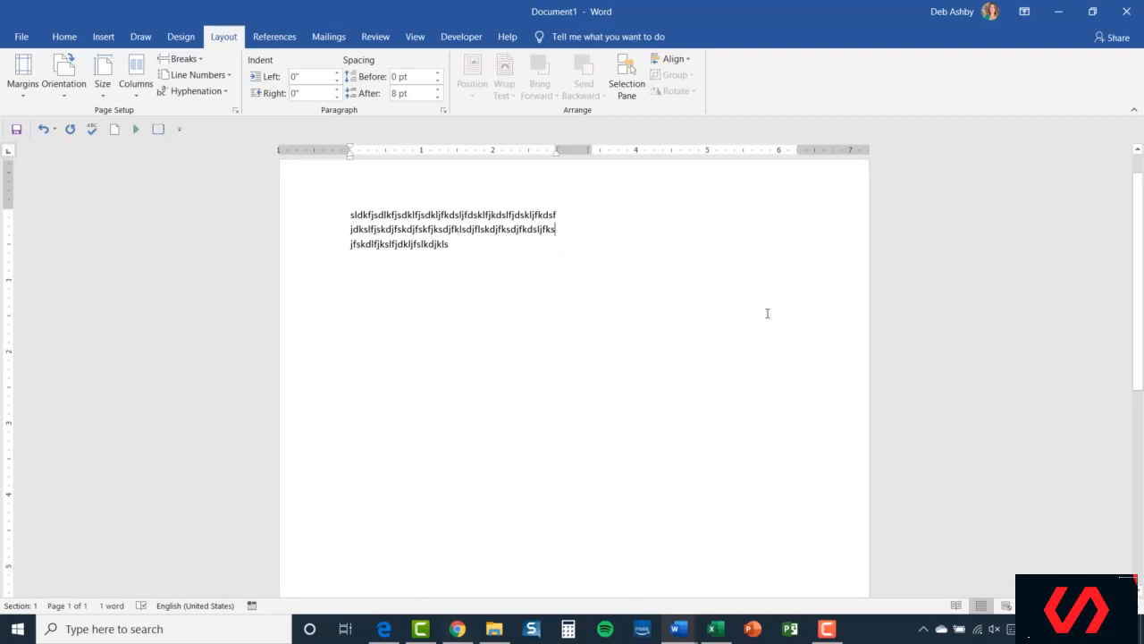
scroll(767, 313, "up", 1)
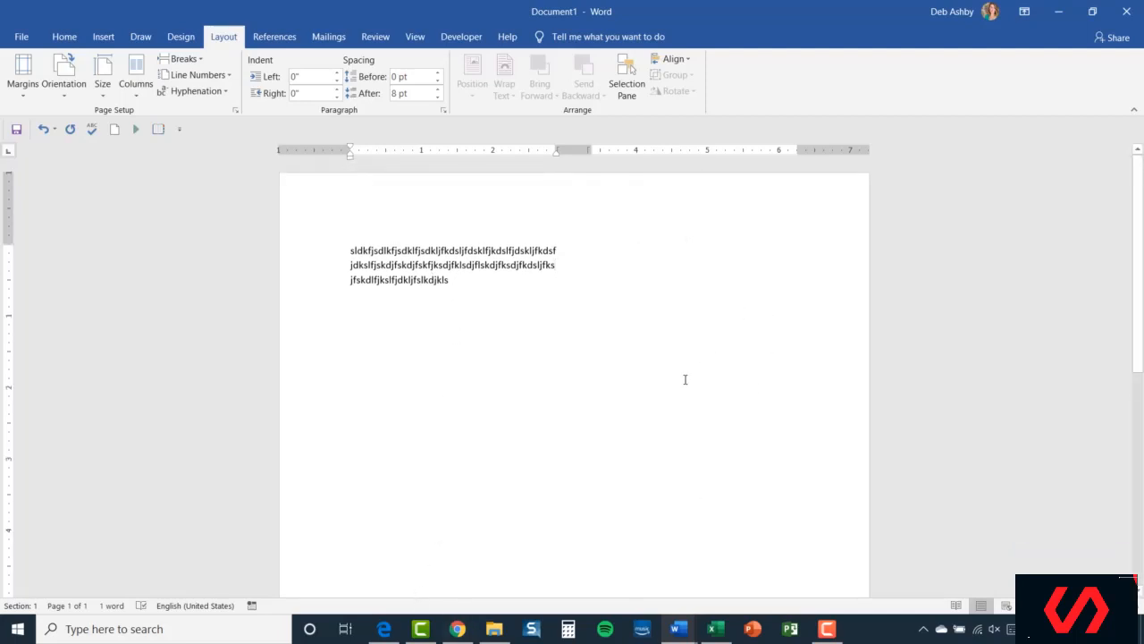
- Insert a column break at the end of the placeholder text to continue in the second column
left_click(464, 281)
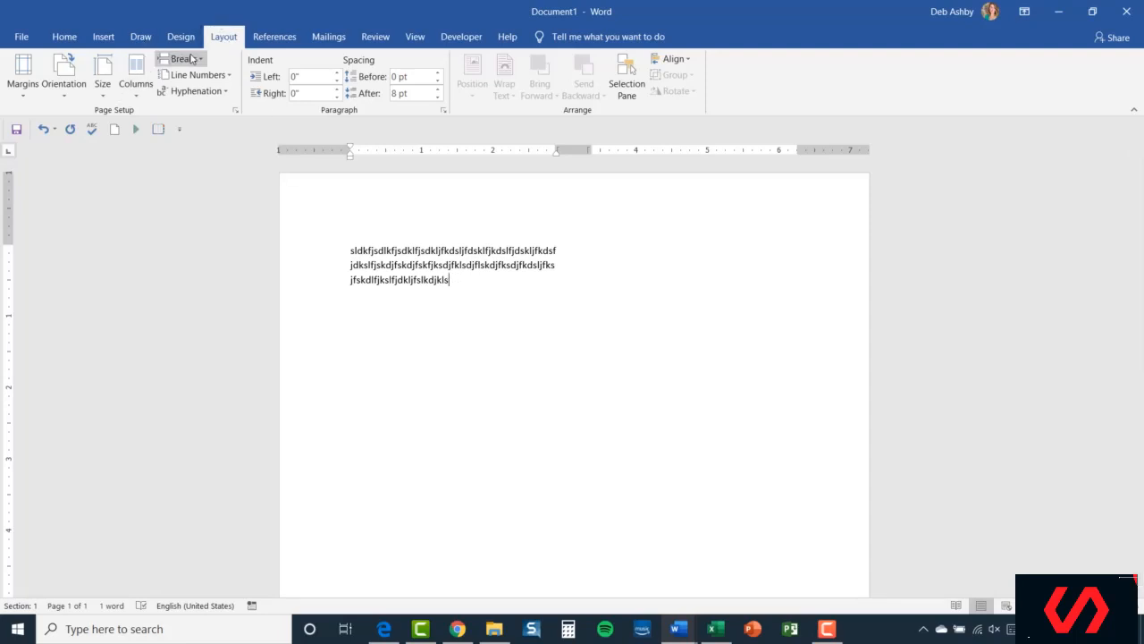
left_click(200, 61)
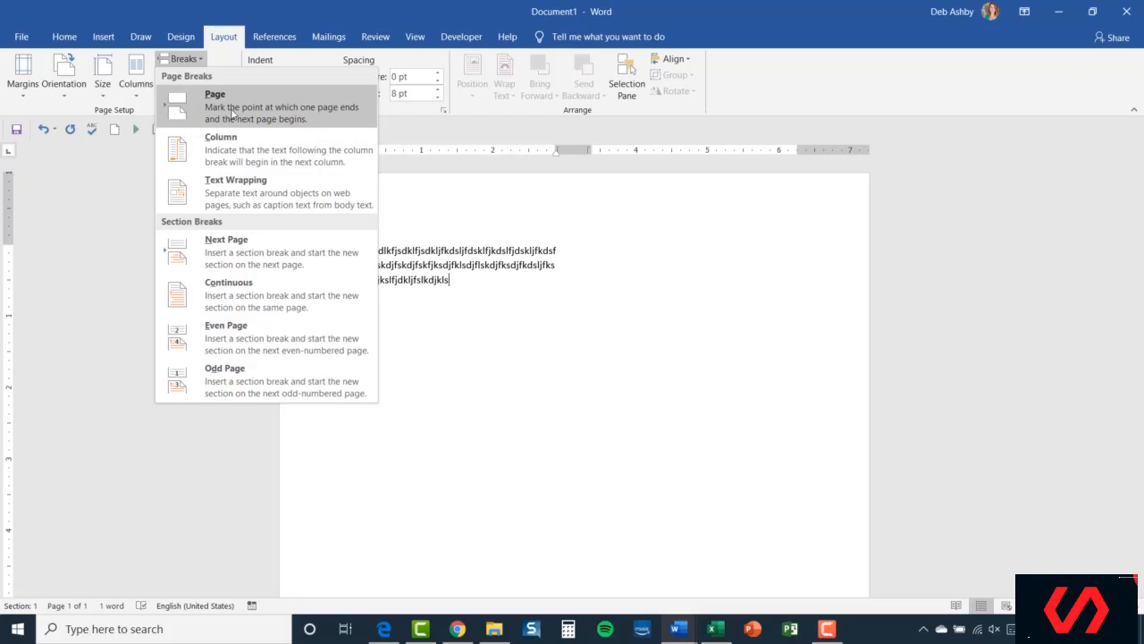
left_click(229, 155)
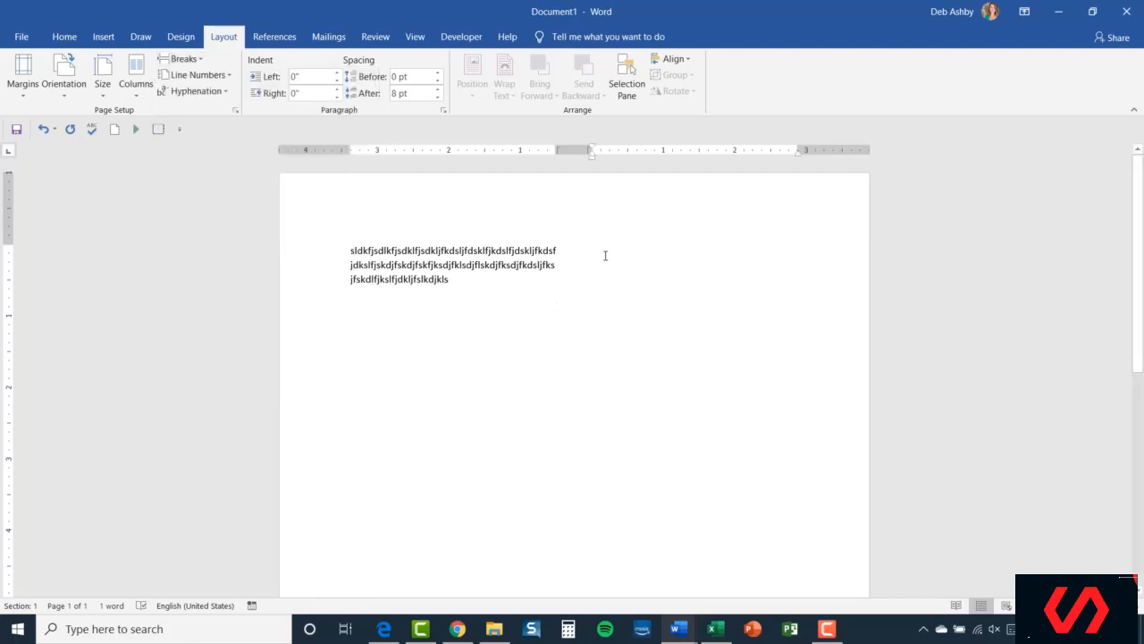
- Fill about two lines of the second column with random placeholder letters and show the formatting marks
type("lsdkfjflskdjfskldjfksjdflksjdf")
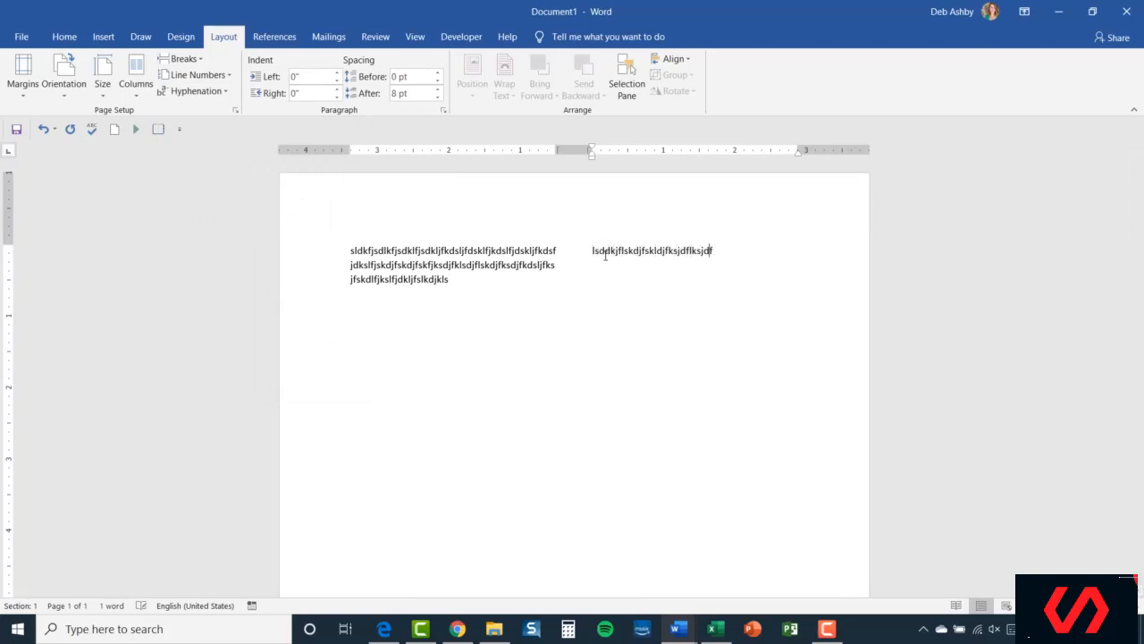
type("lskjdfklsjdfklsjdflksjfksjdksfjdkslfjdlsfdk")
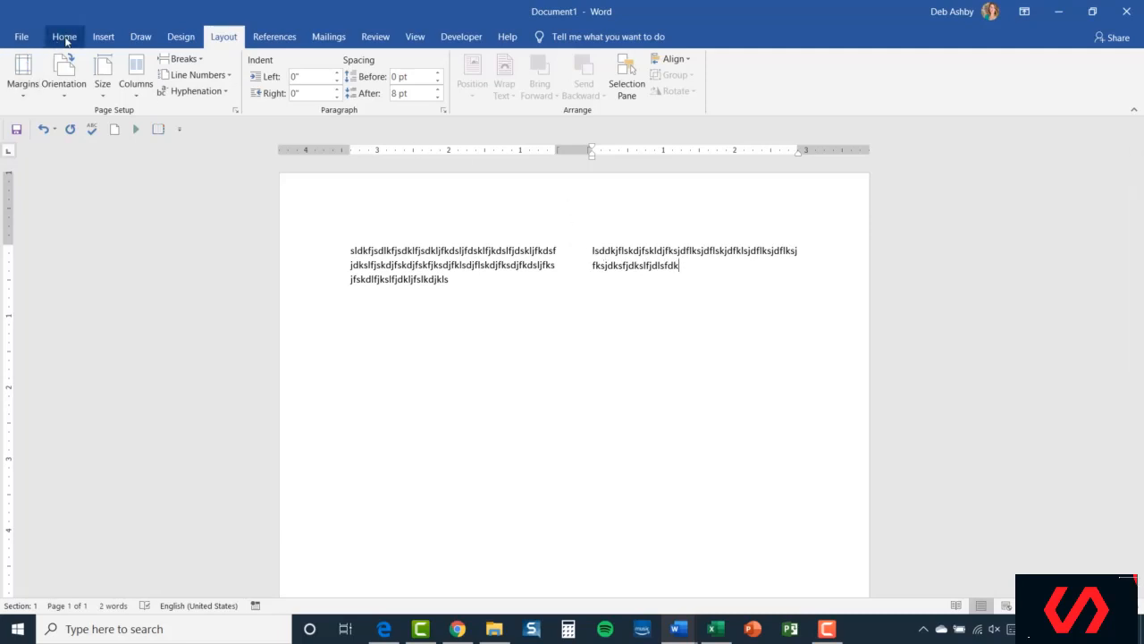
left_click(63, 37)
left_click(476, 68)
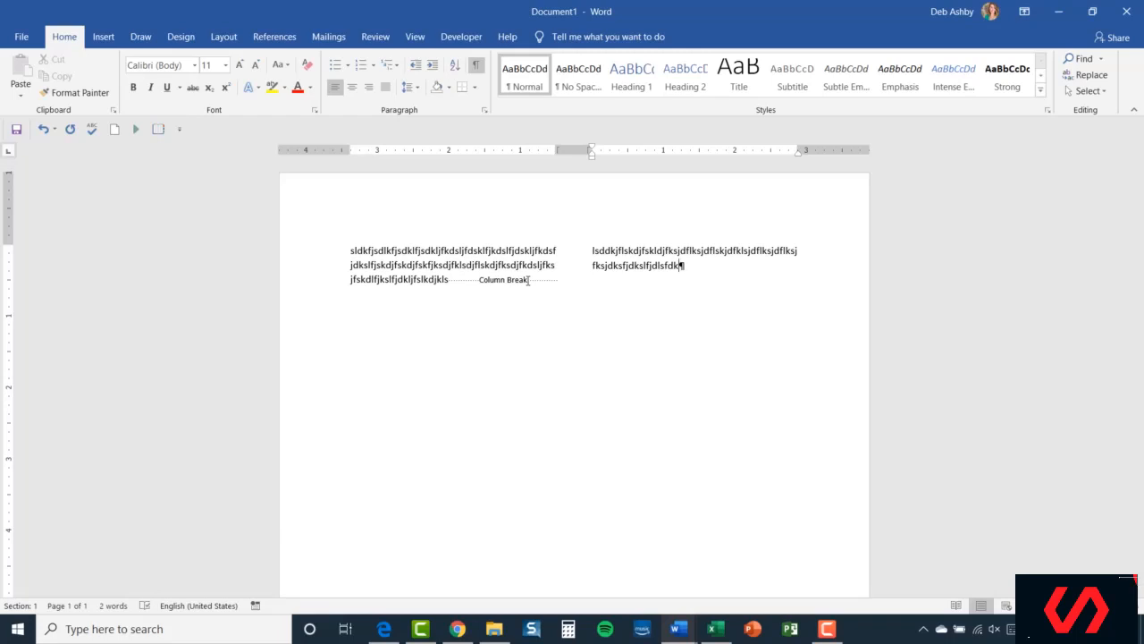
- Switch to the open document Page Appearance.docx
left_click(413, 40)
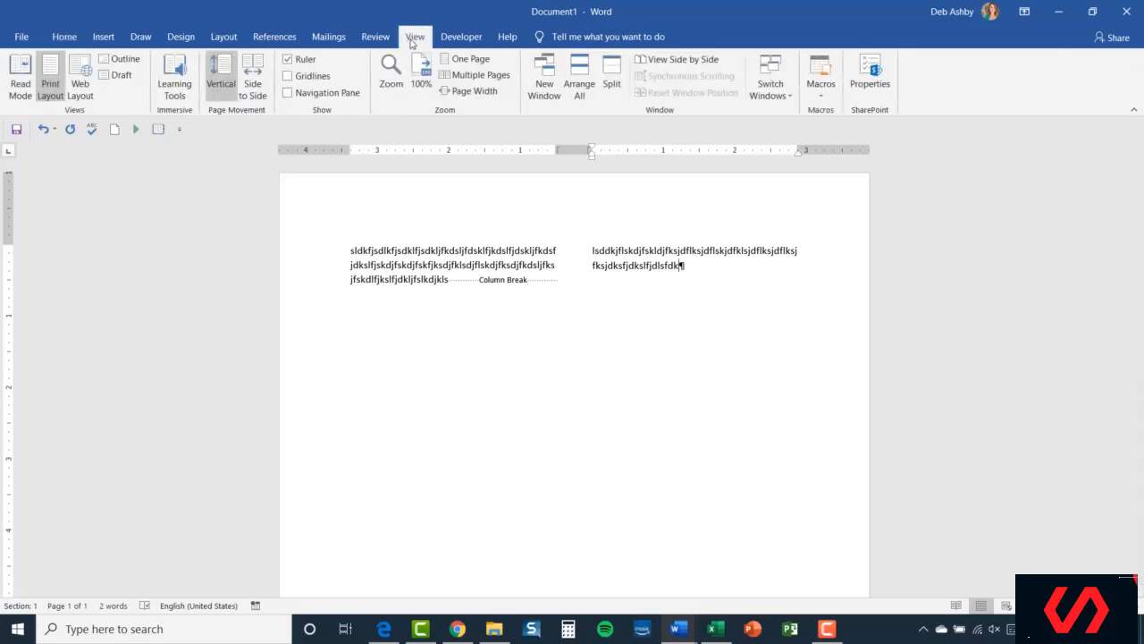
left_click(783, 89)
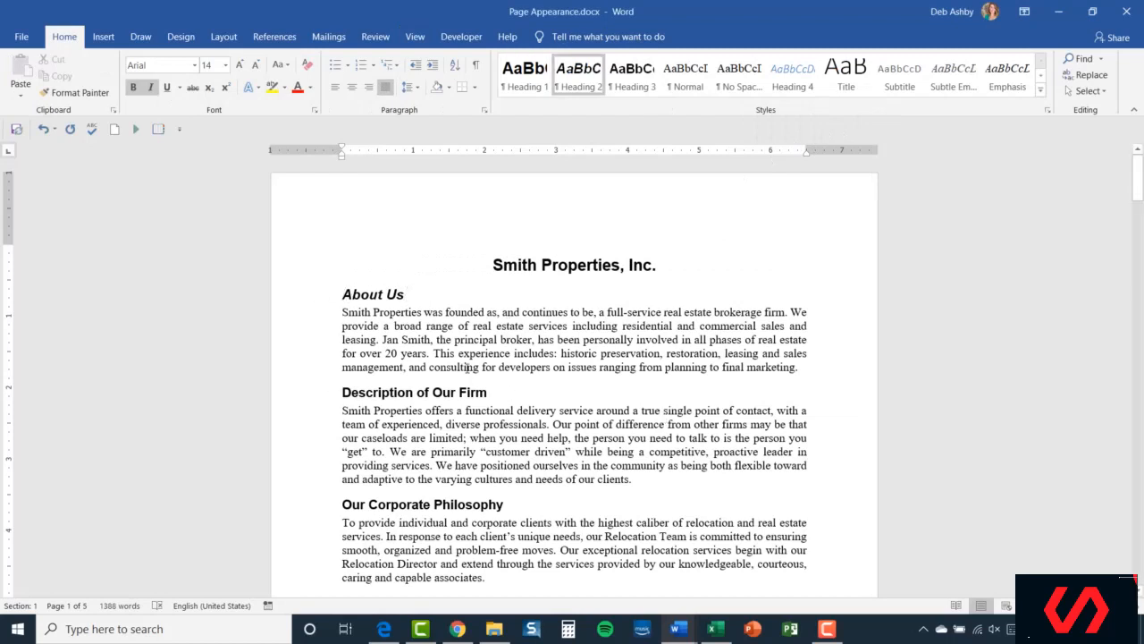
- Try a two-column layout on the whole document, including its title, and undo it
left_click(224, 37)
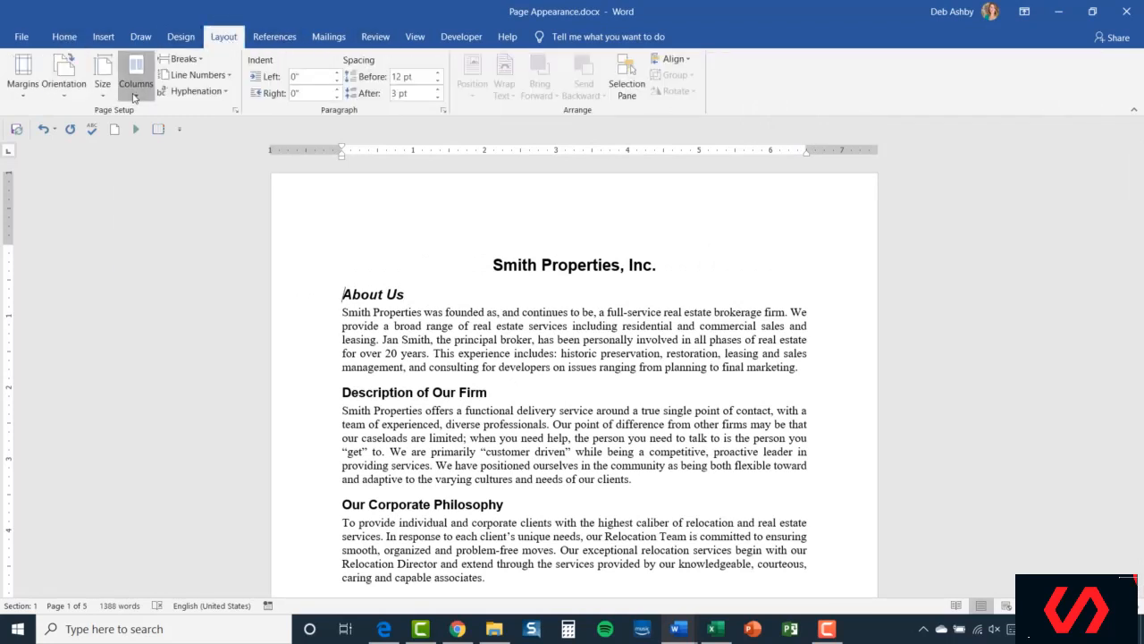
left_click(134, 89)
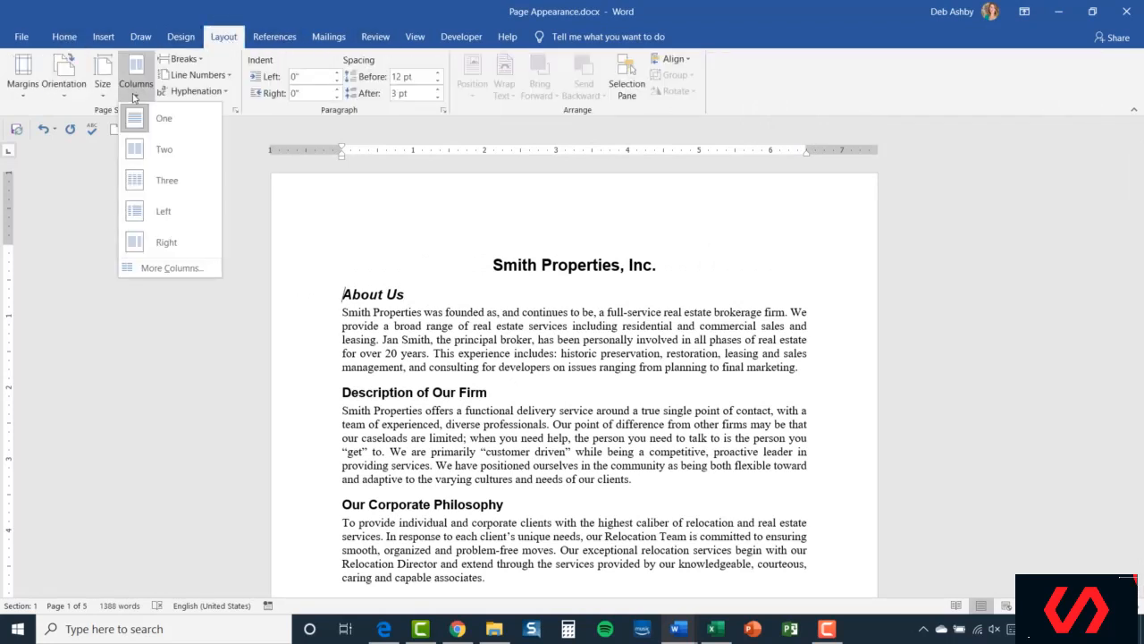
left_click(150, 152)
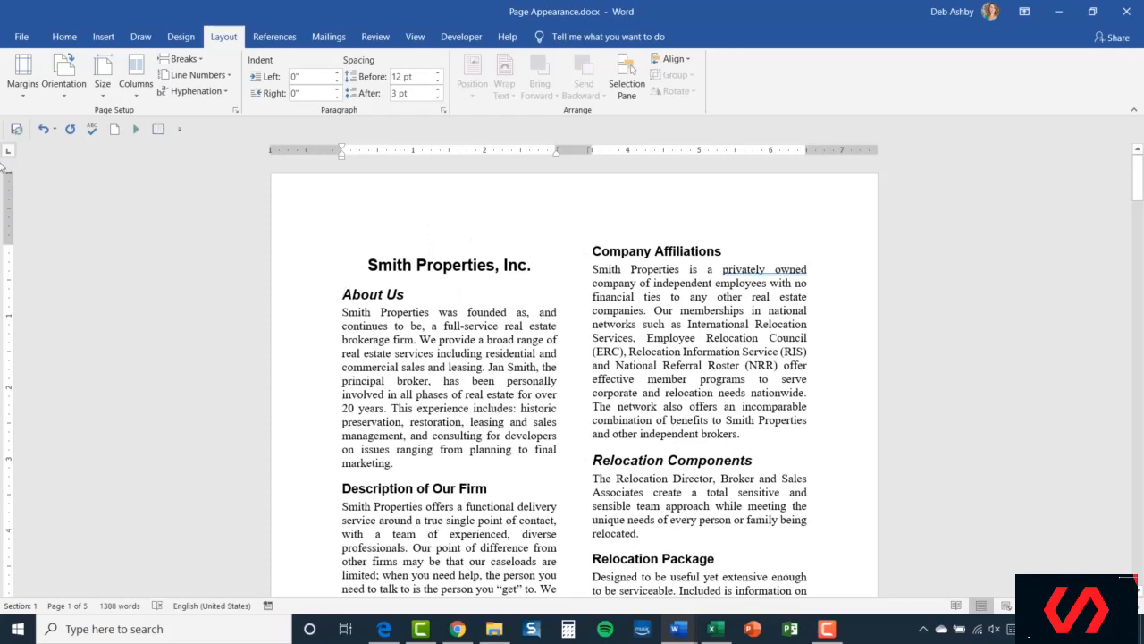
left_click(43, 128)
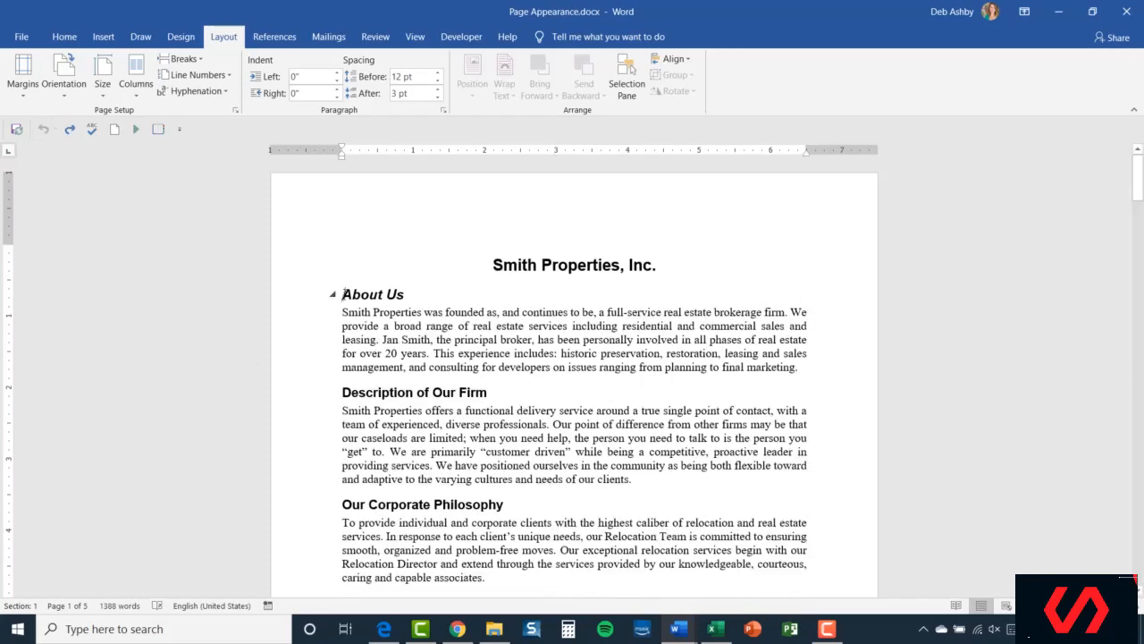
- Format all text from the "About Us" heading to the end of the document in two columns, leaving out the title
left_click_drag(343, 294, 775, 615)
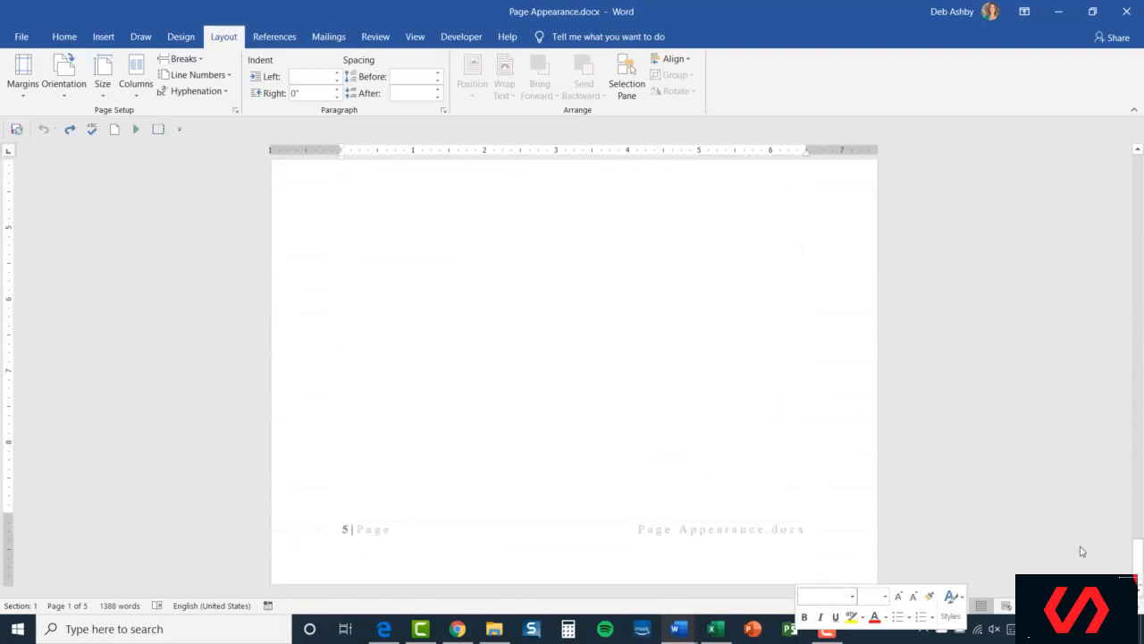
left_click_drag(1138, 558, 1138, 175)
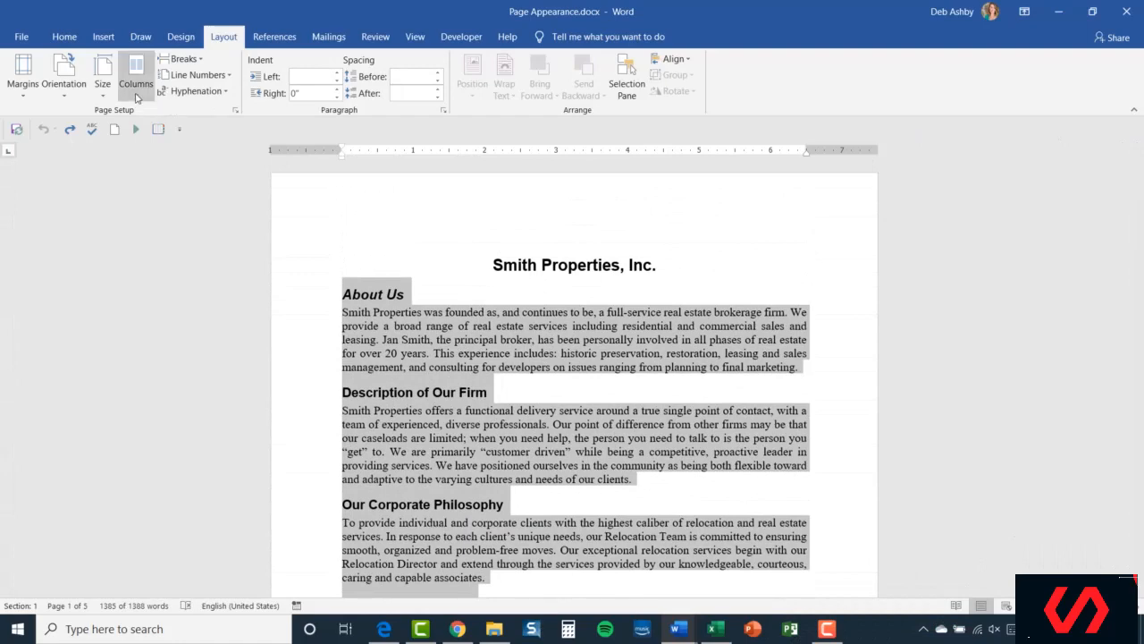
left_click(136, 94)
left_click(151, 151)
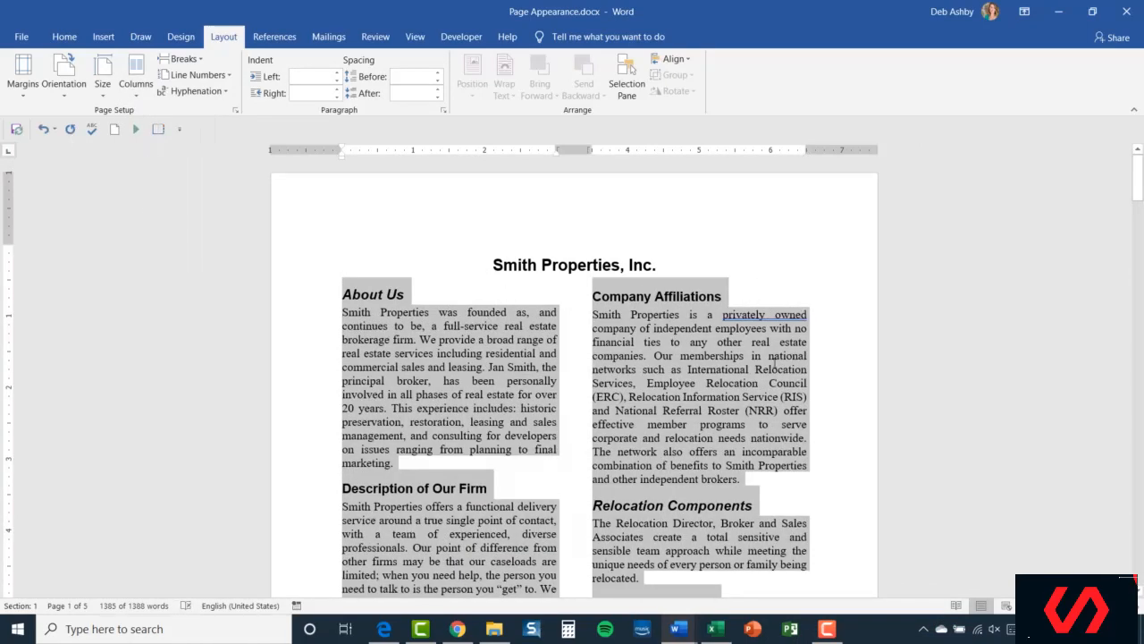
- Open the detailed column settings for the section holding the title and set the number of columns to 2
left_click(666, 264)
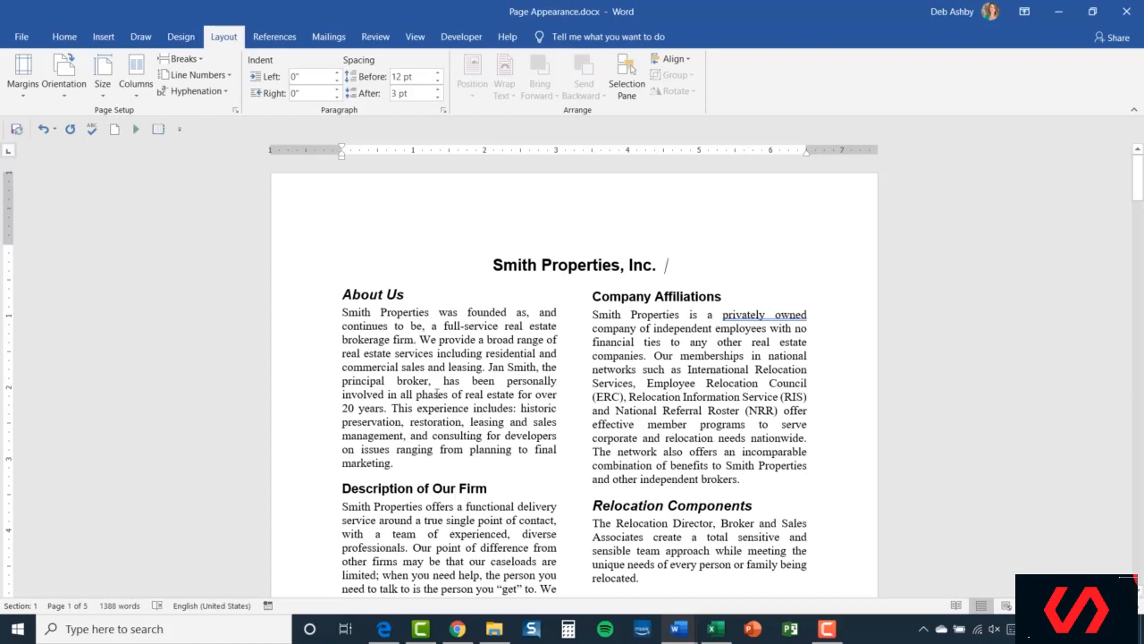
left_click(137, 98)
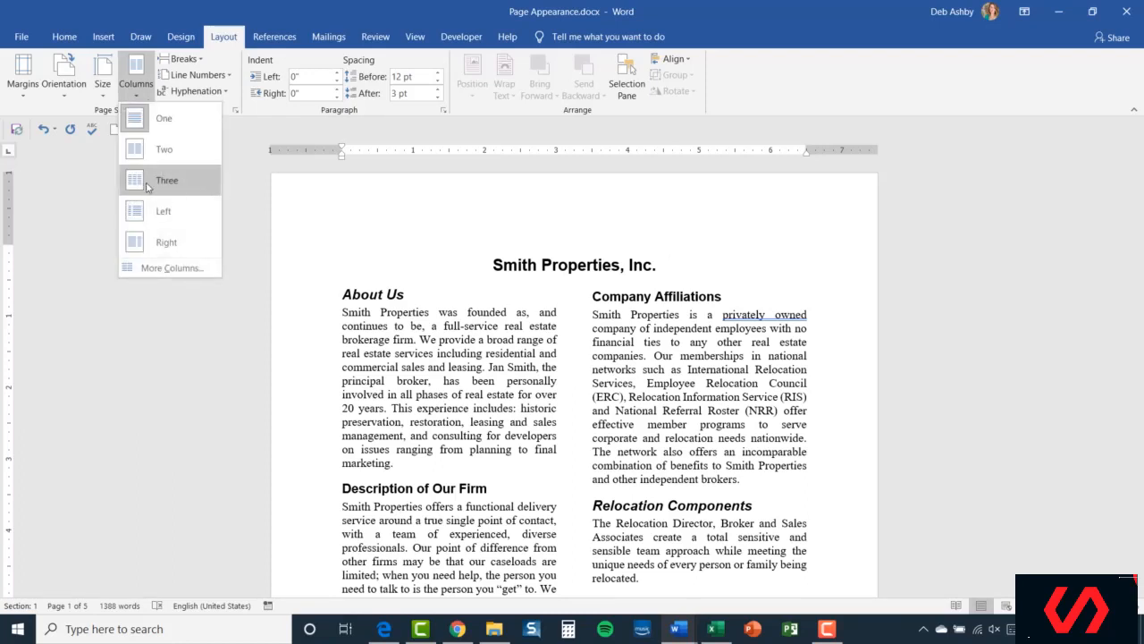
left_click(151, 271)
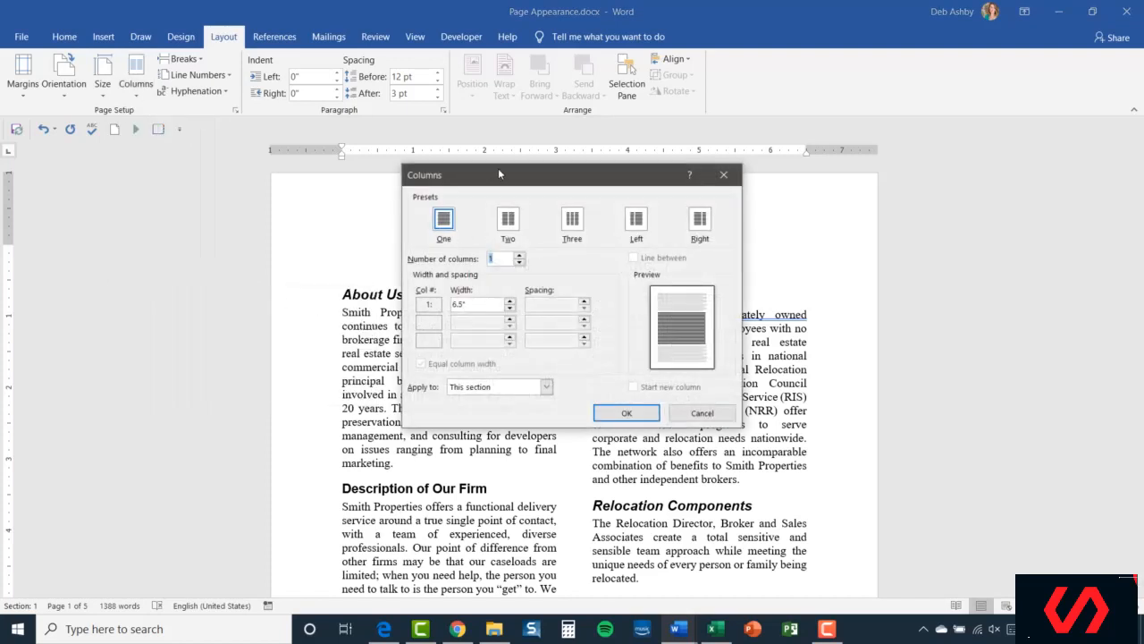
left_click_drag(494, 175, 430, 175)
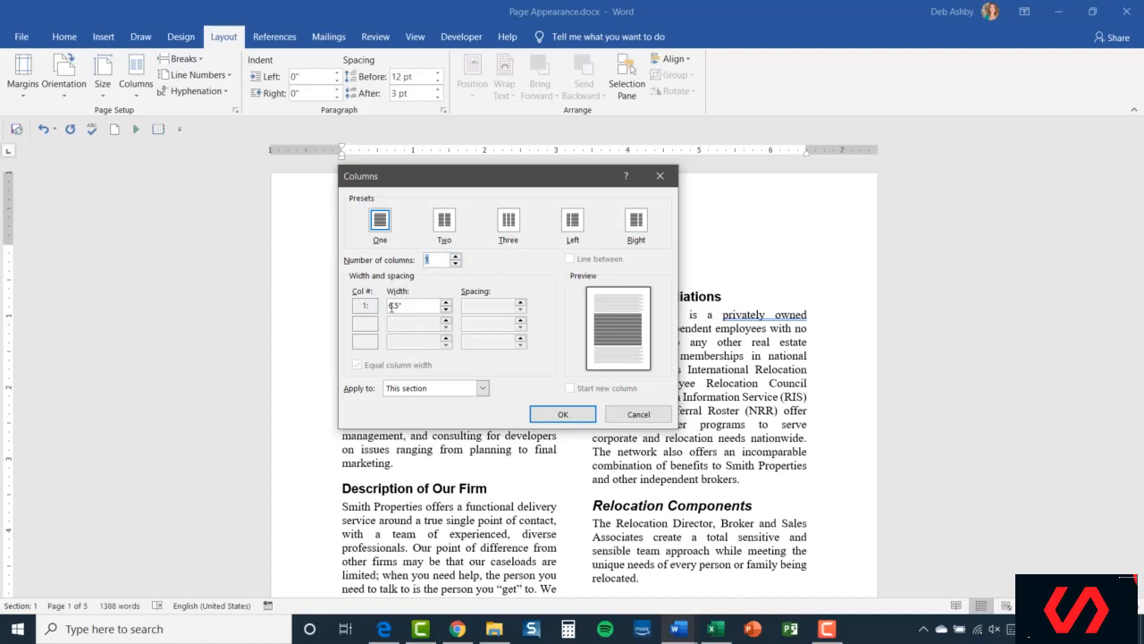
left_click(456, 256)
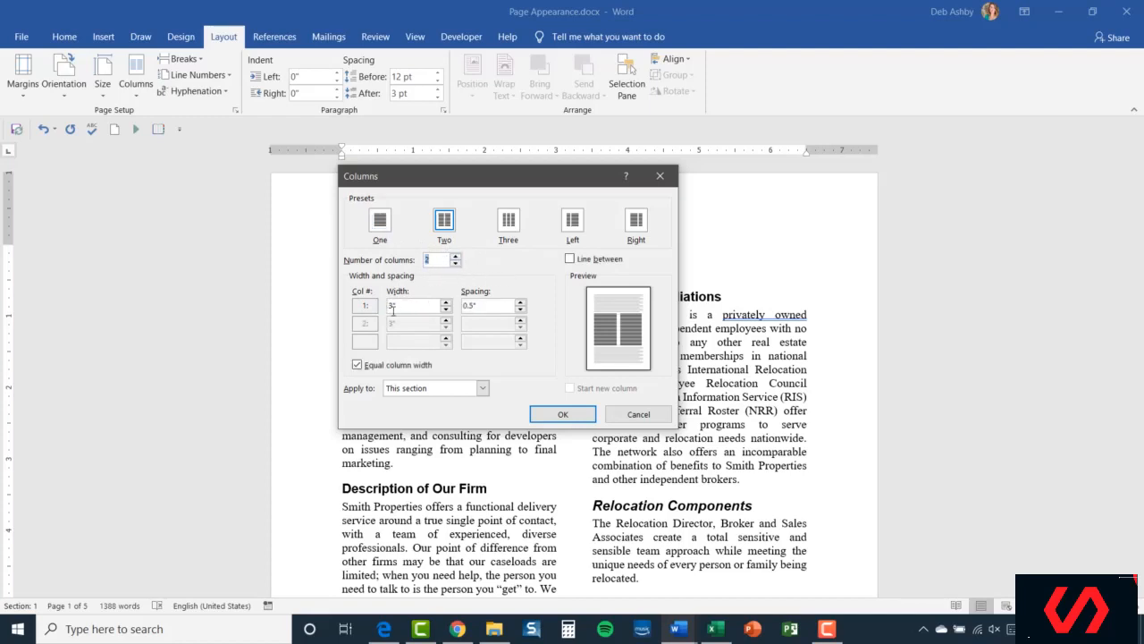
- Set the width of the two equal columns to 3.1" with 0.3" spacing
left_click(399, 305)
left_click(445, 303)
left_click(445, 303)
left_click(445, 303)
left_click(445, 309)
left_click(445, 308)
left_click(445, 308)
left_click(445, 303)
- Try unequal column widths by varying the first column, and return to equal columns of 3.1"
left_click(356, 364)
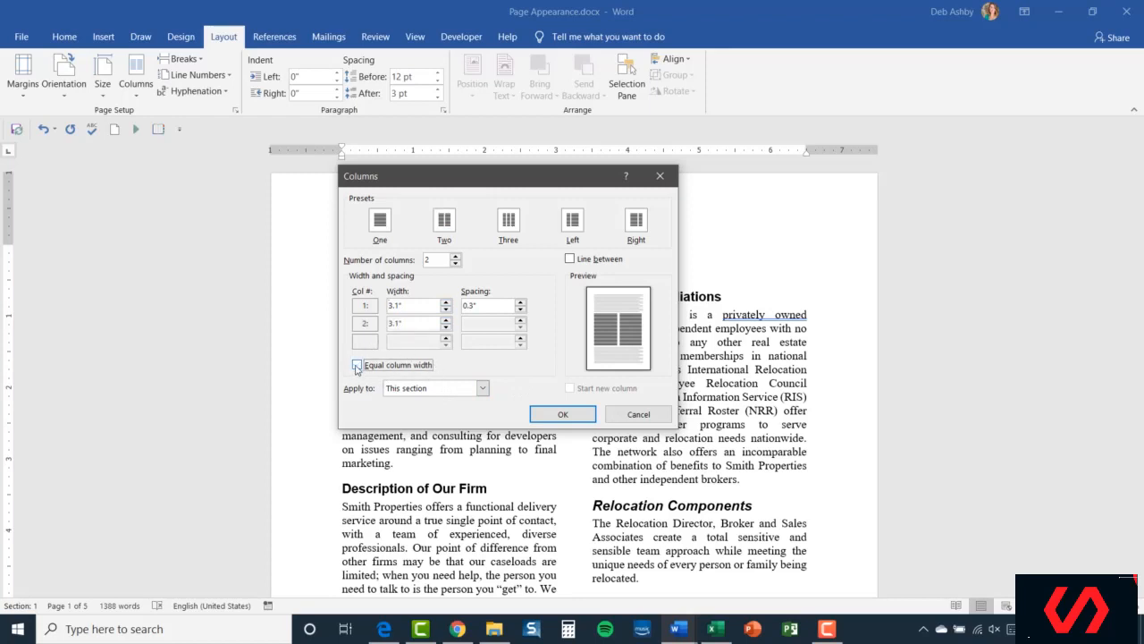
left_click(445, 302)
left_click(445, 302)
left_click(446, 302)
left_click(445, 302)
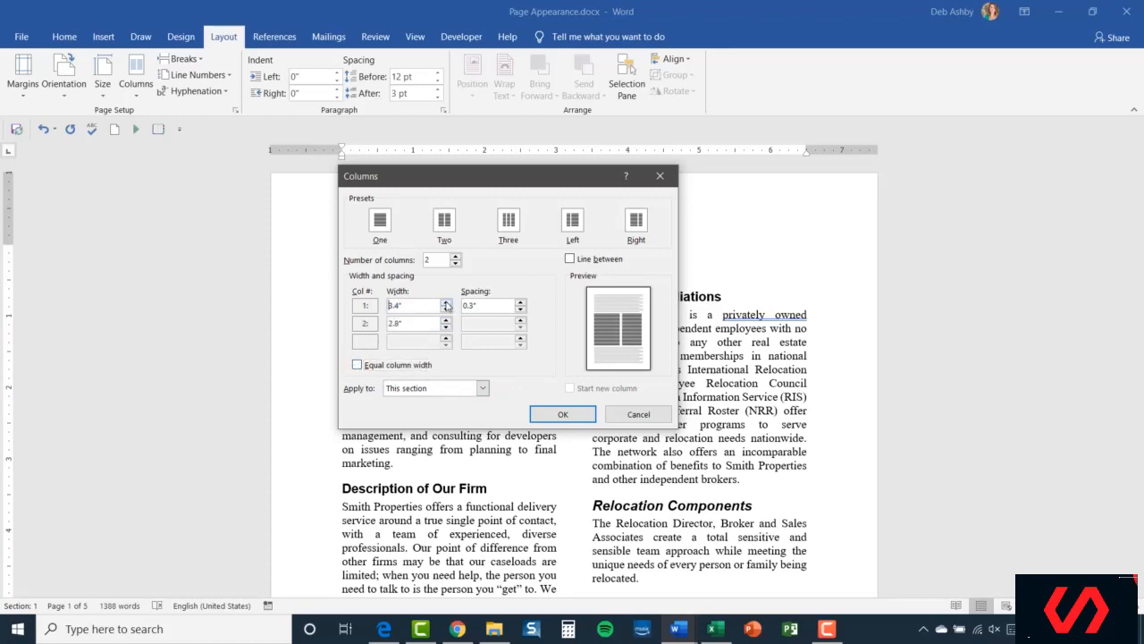
left_click(445, 303)
left_click(445, 302)
left_click(445, 303)
left_click(445, 308)
left_click(445, 309)
left_click(446, 309)
left_click(446, 309)
left_click(445, 308)
left_click(445, 309)
left_click(358, 365)
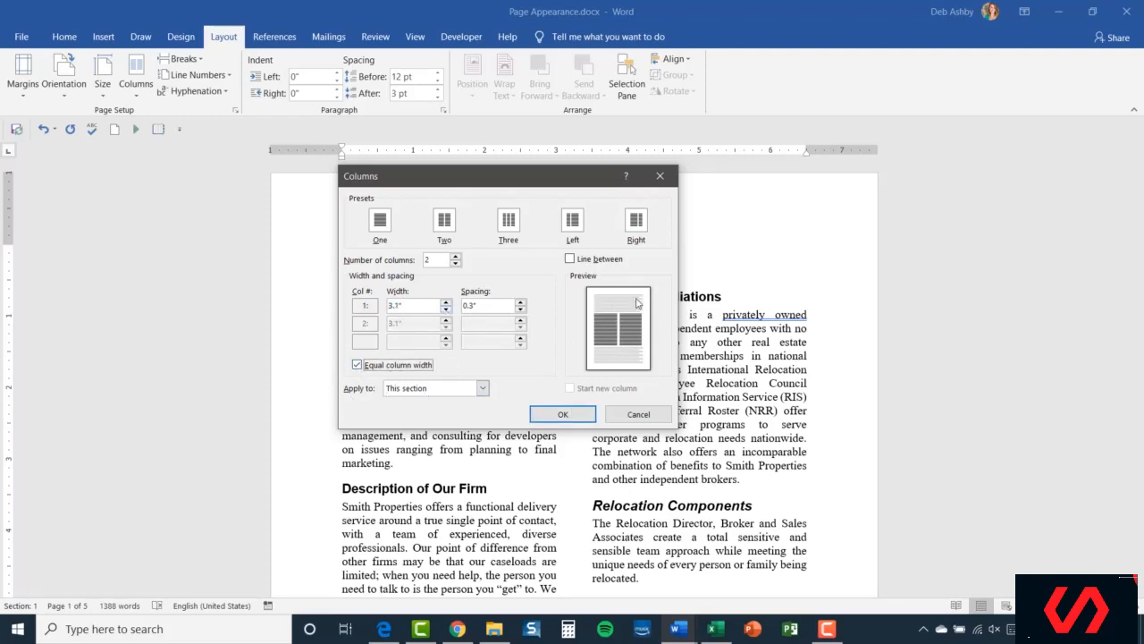
- Add a line between the columns, keep the settings limited to this section, and apply them to the document
left_click(482, 389)
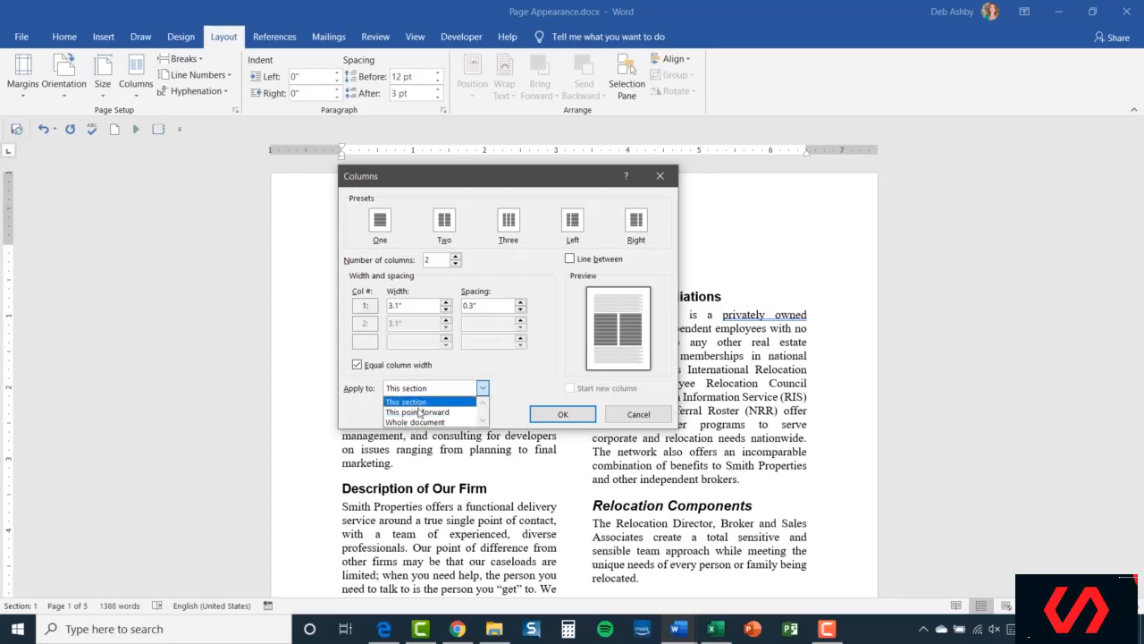
left_click(524, 384)
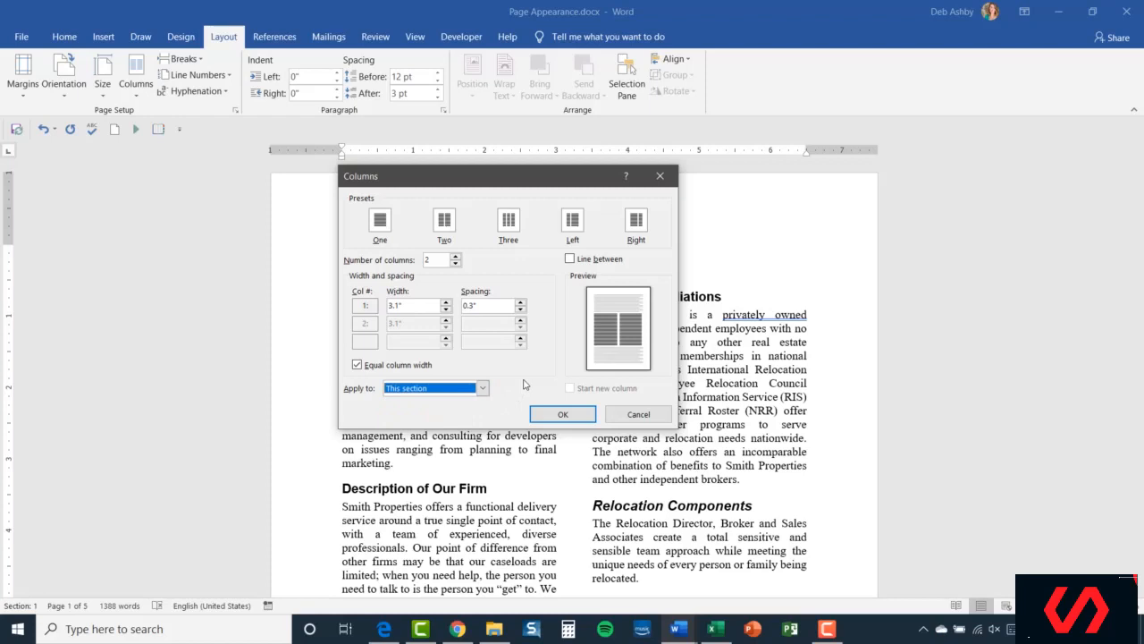
left_click(569, 260)
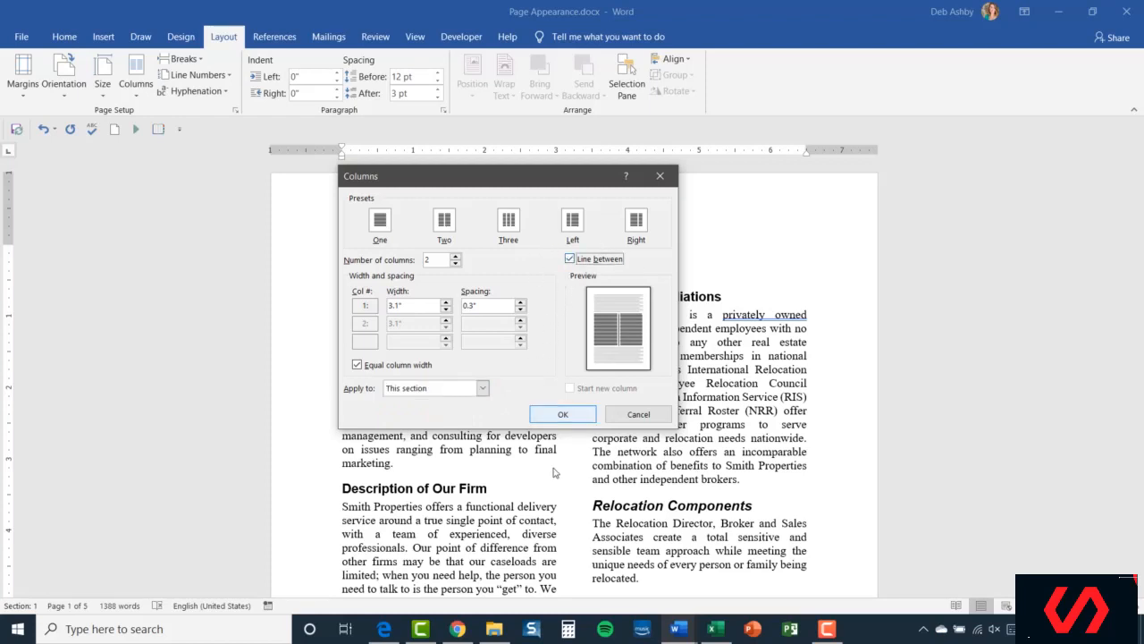
left_click(579, 414)
scroll(653, 384, "down", 5)
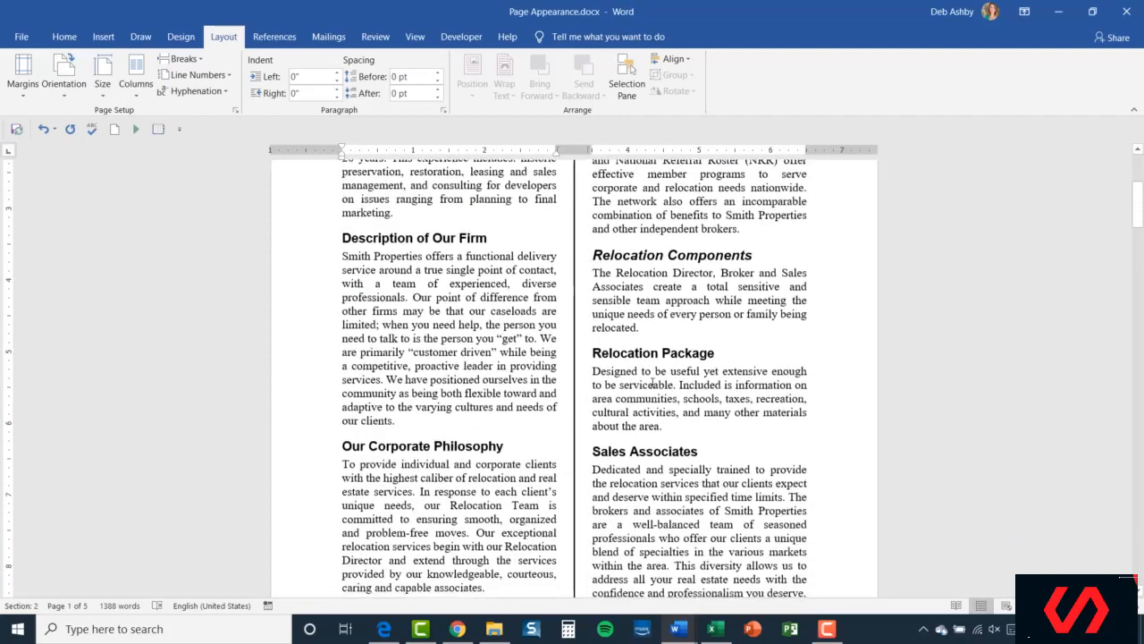
scroll(652, 383, "down", 3)
scroll(653, 382, "up", 8)
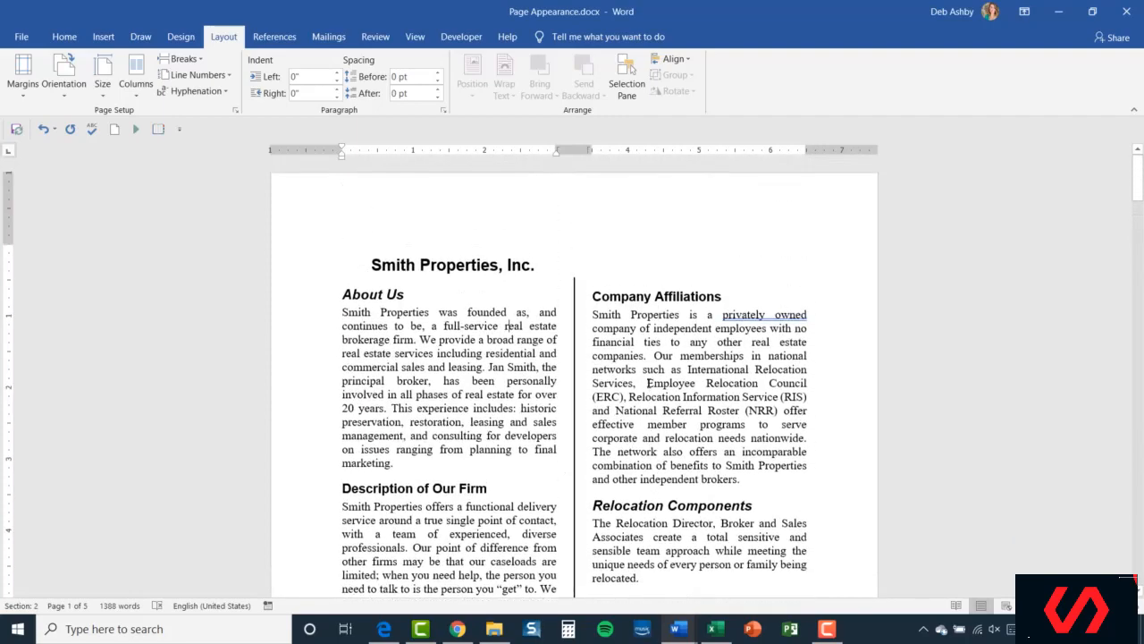
scroll(648, 383, "down", 1)
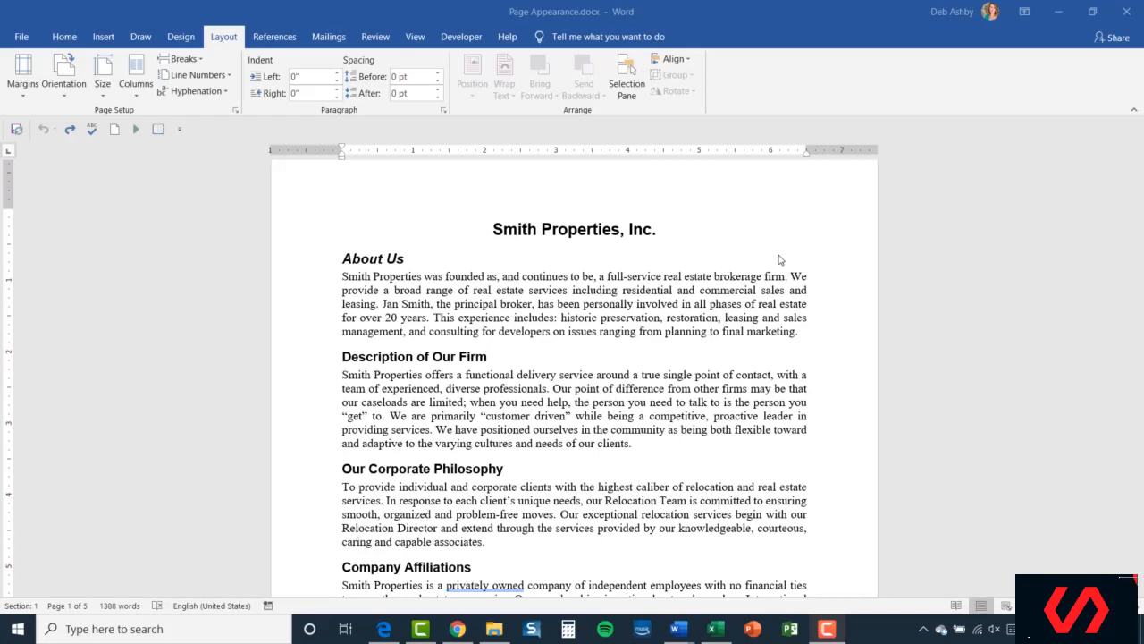
- Apply the built-in diagonal CONFIDENTIAL 1 watermark to the document and check it on the page
left_click(182, 39)
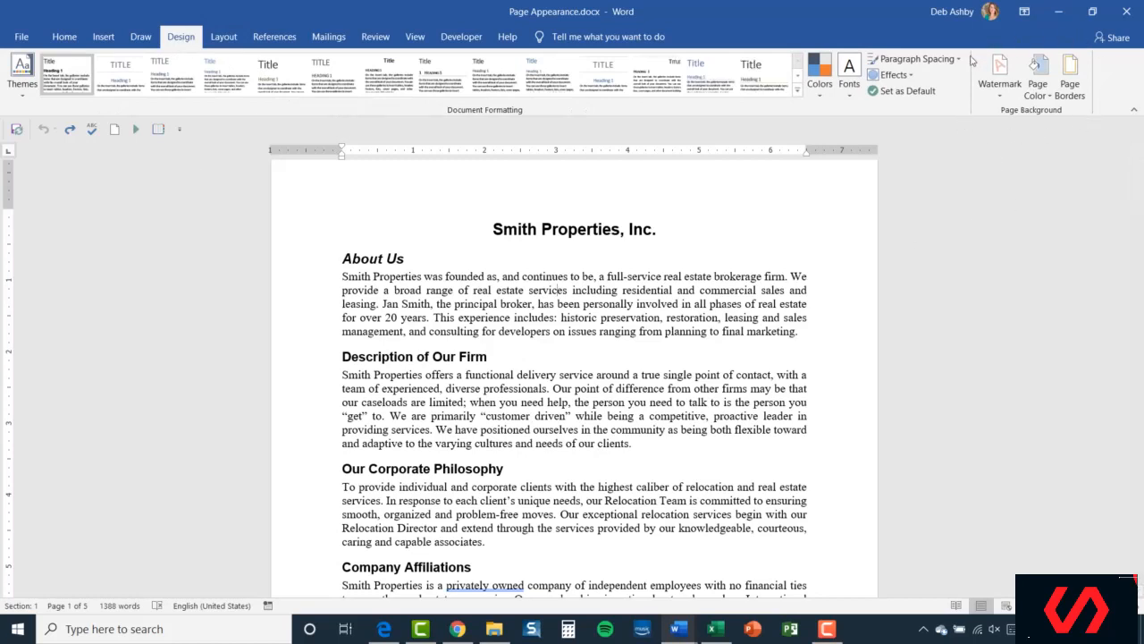
left_click(1002, 97)
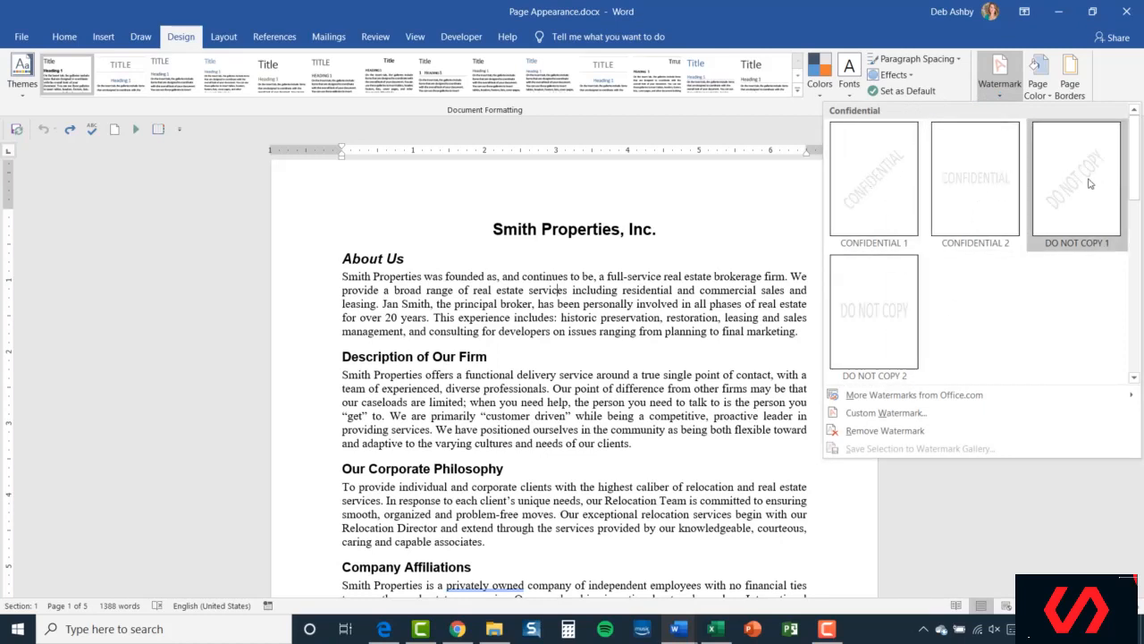
left_click(870, 190)
scroll(669, 361, "down", 3)
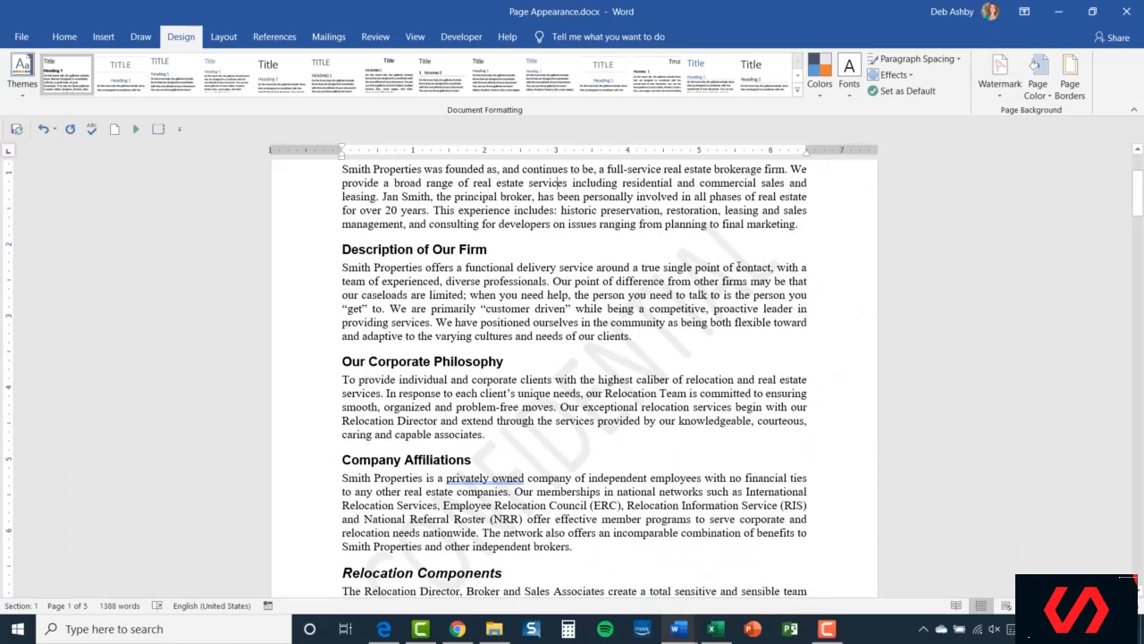
scroll(662, 281, "up", 2)
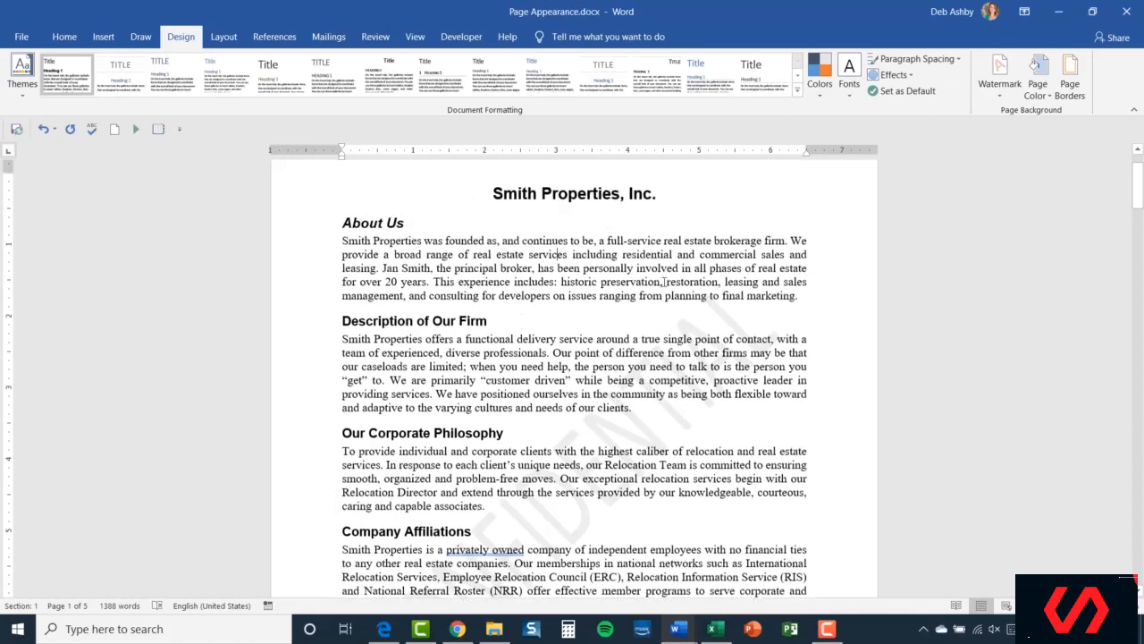
- Remove the CONFIDENTIAL watermark from the document
left_click(1001, 94)
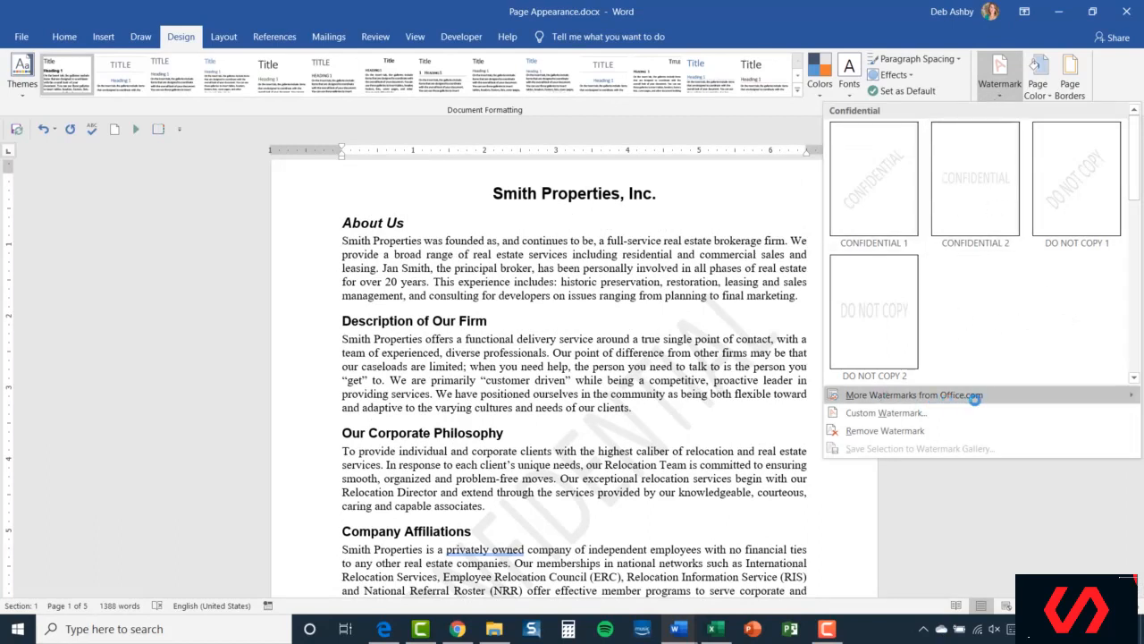
mouse_move(987, 402)
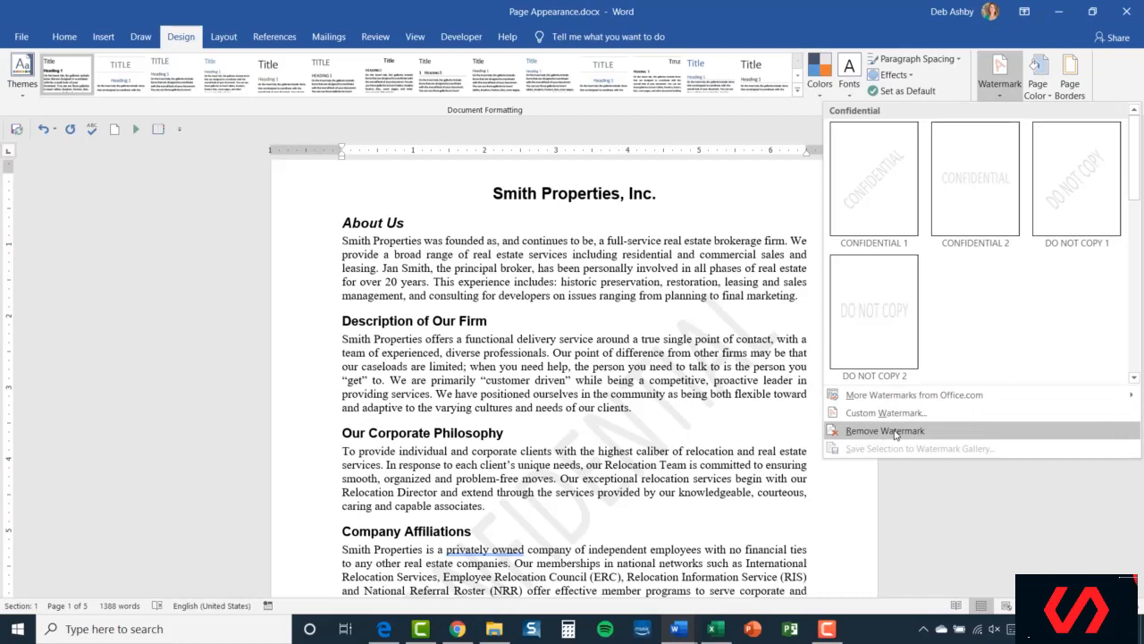
left_click(939, 433)
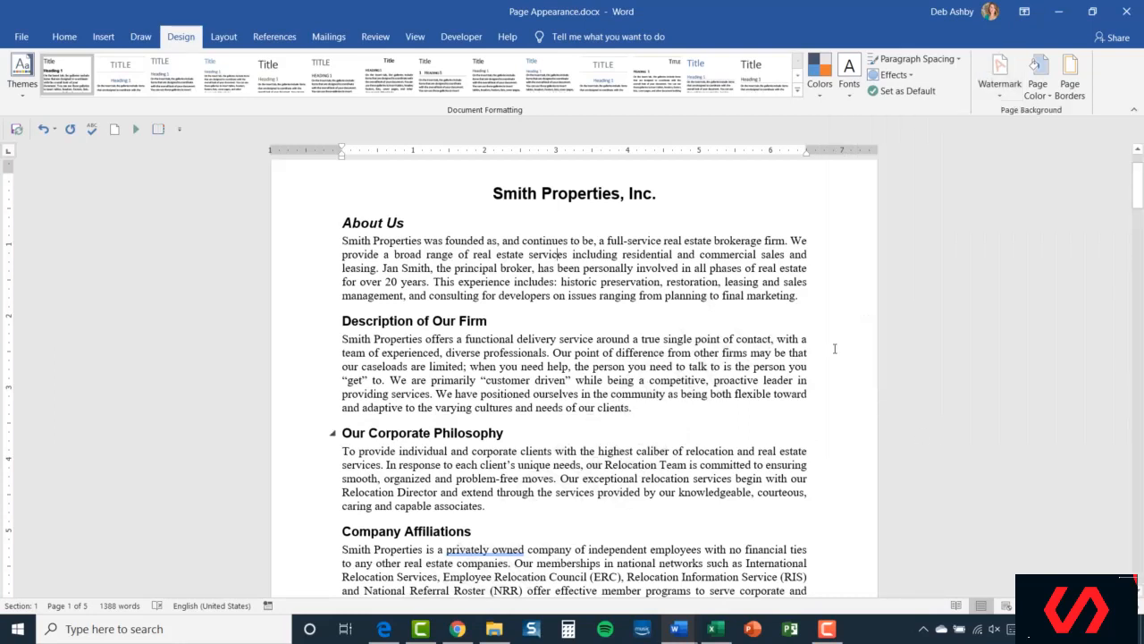
- Open the custom watermark settings, look at the picture watermark option, and choose a text watermark
left_click(999, 76)
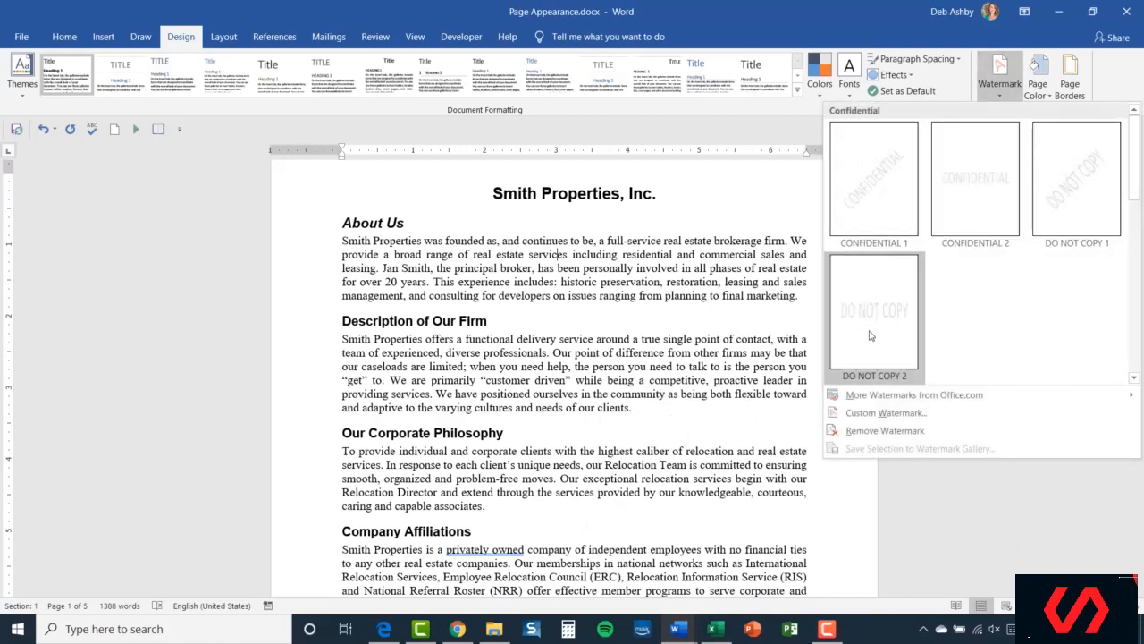
left_click(908, 418)
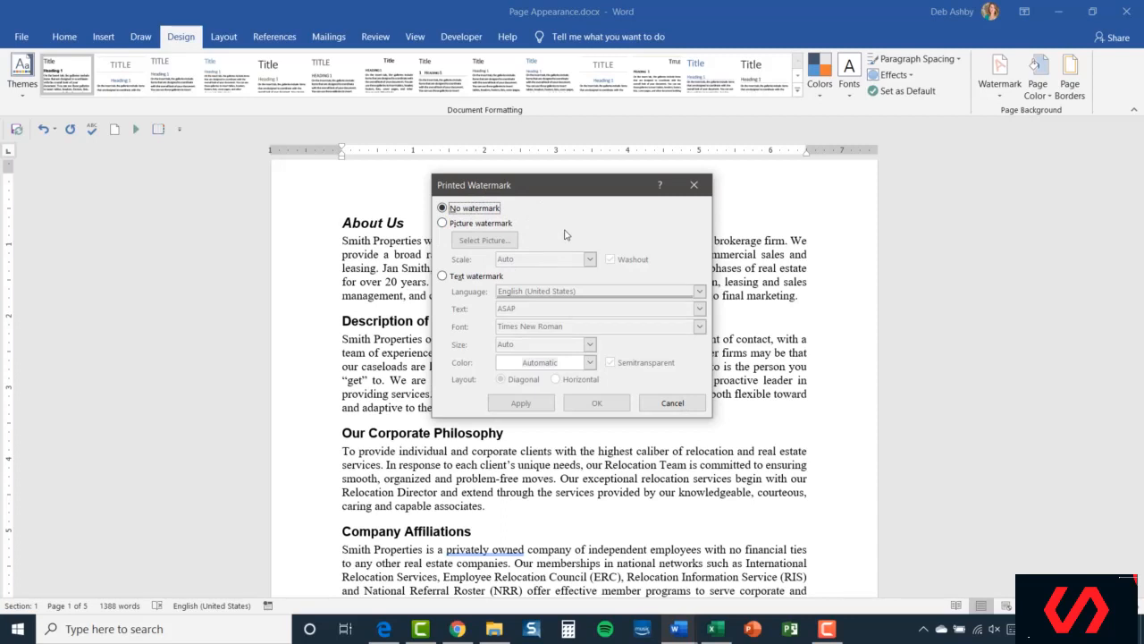
left_click(445, 224)
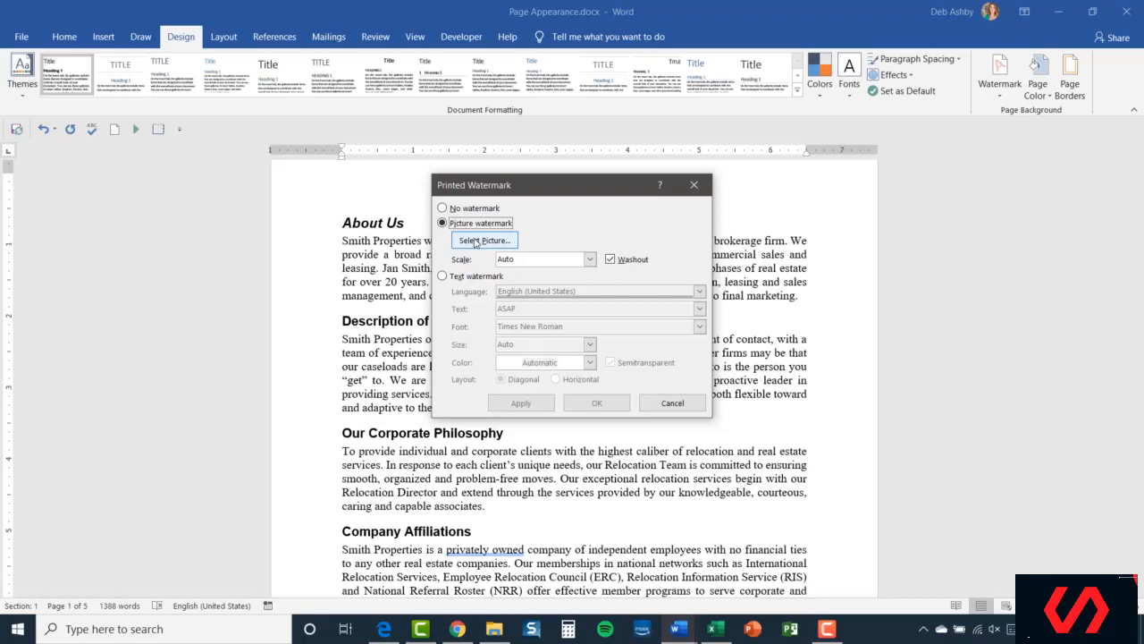
left_click(442, 277)
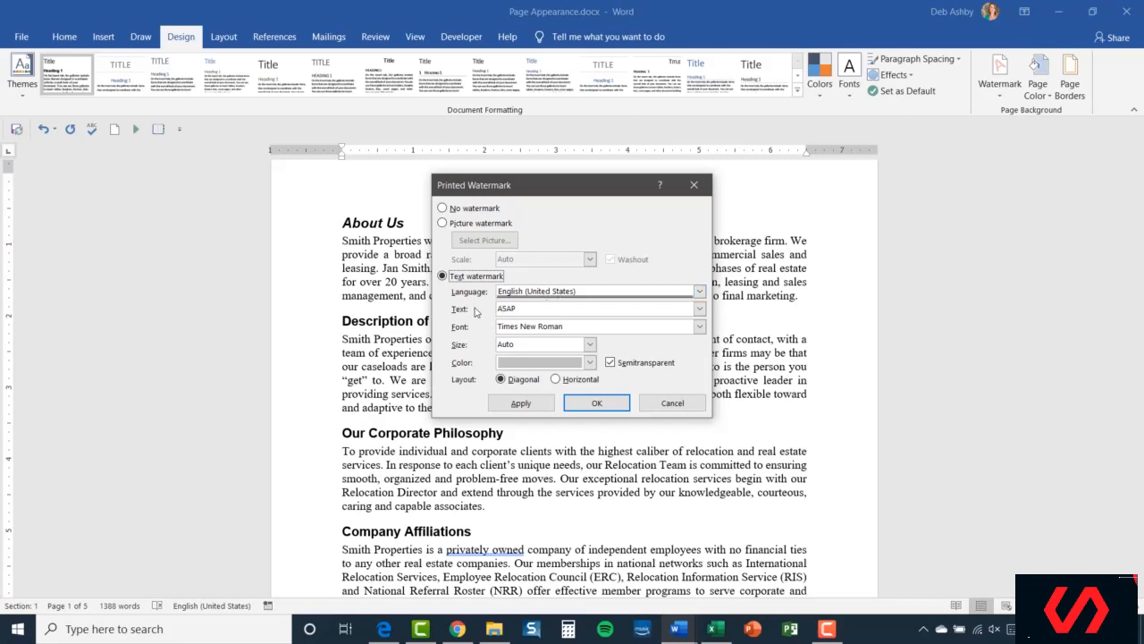
- Look through the preset watermark texts and replace the text with SMITH PROPERTIES
left_click(700, 308)
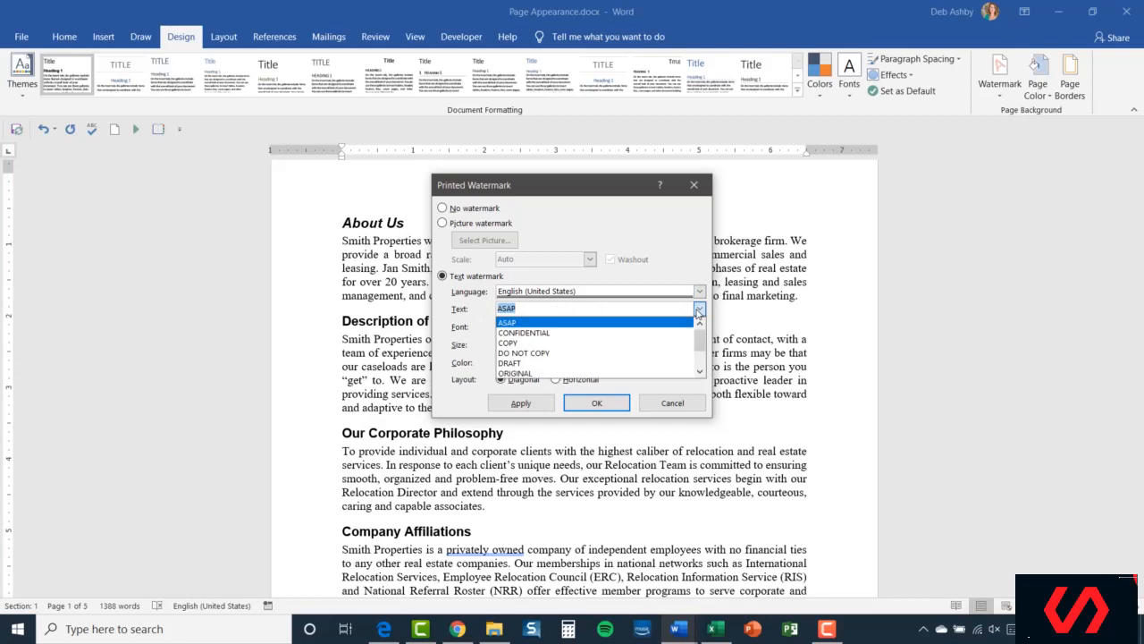
mouse_move(700, 343)
left_mouse_down()
mouse_move(704, 364)
mouse_move(701, 342)
left_mouse_up()
left_click(529, 308)
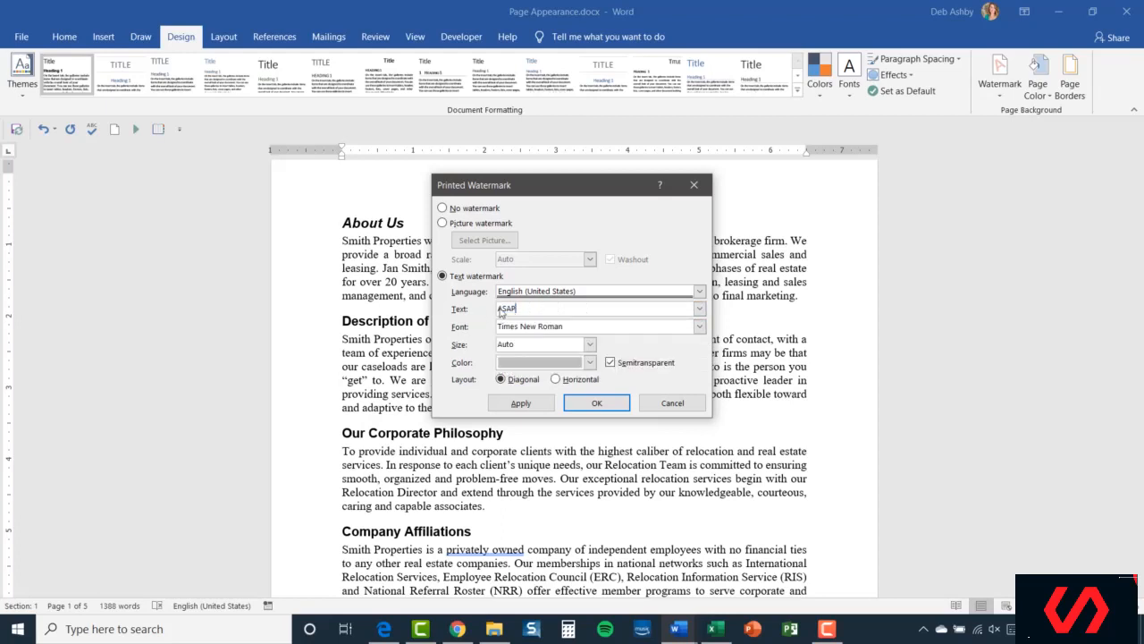
double_click(517, 308)
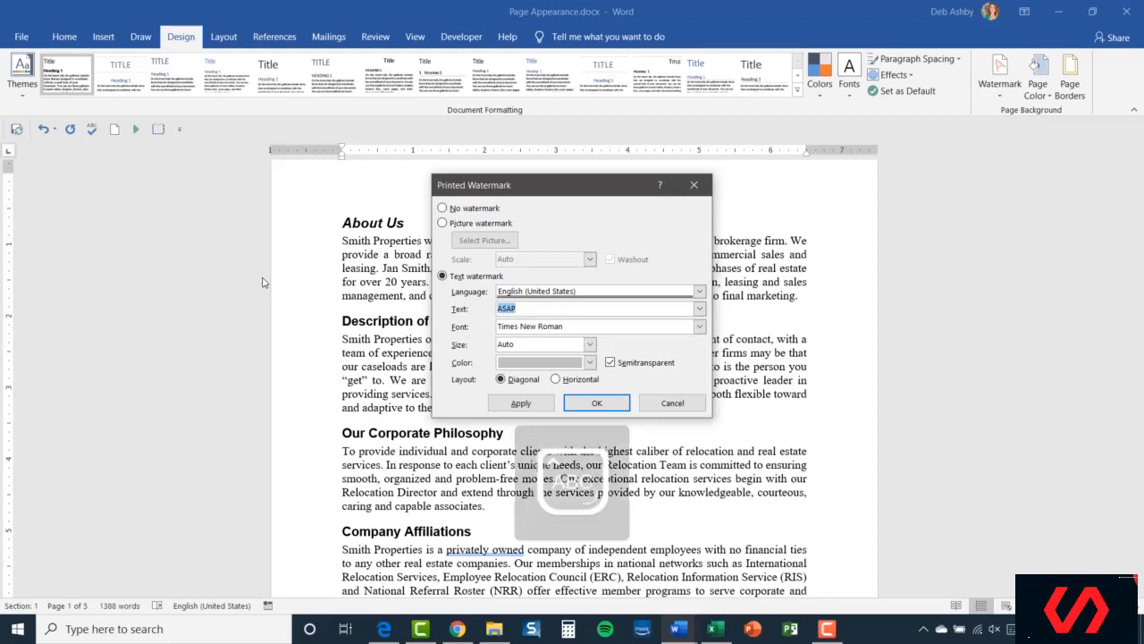
type("SMITH PR")
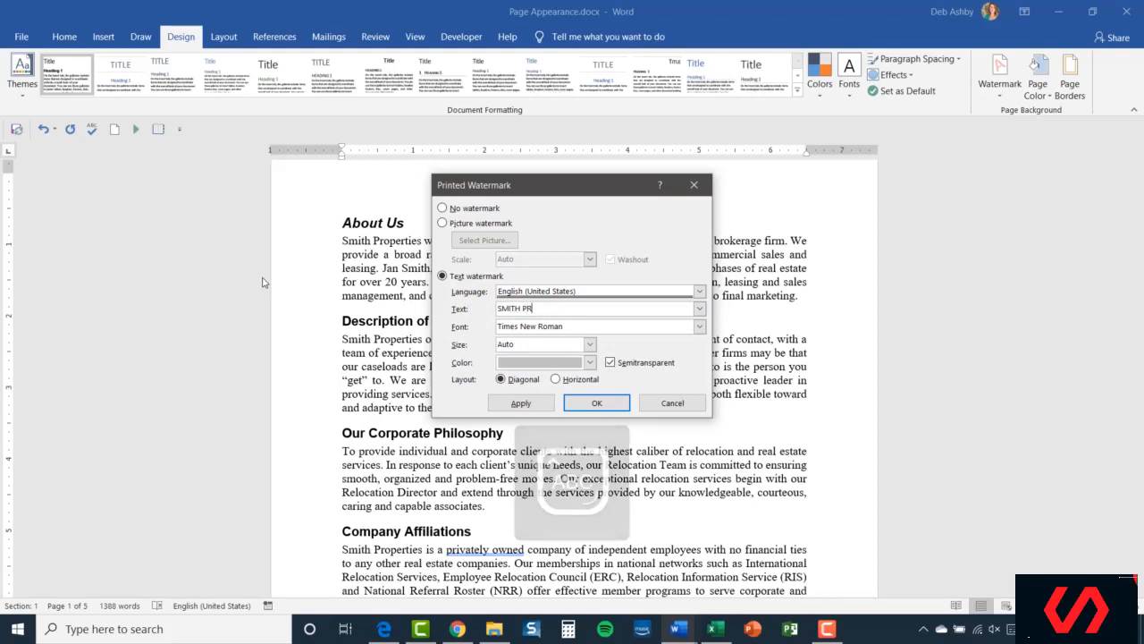
type("OPERTIR")
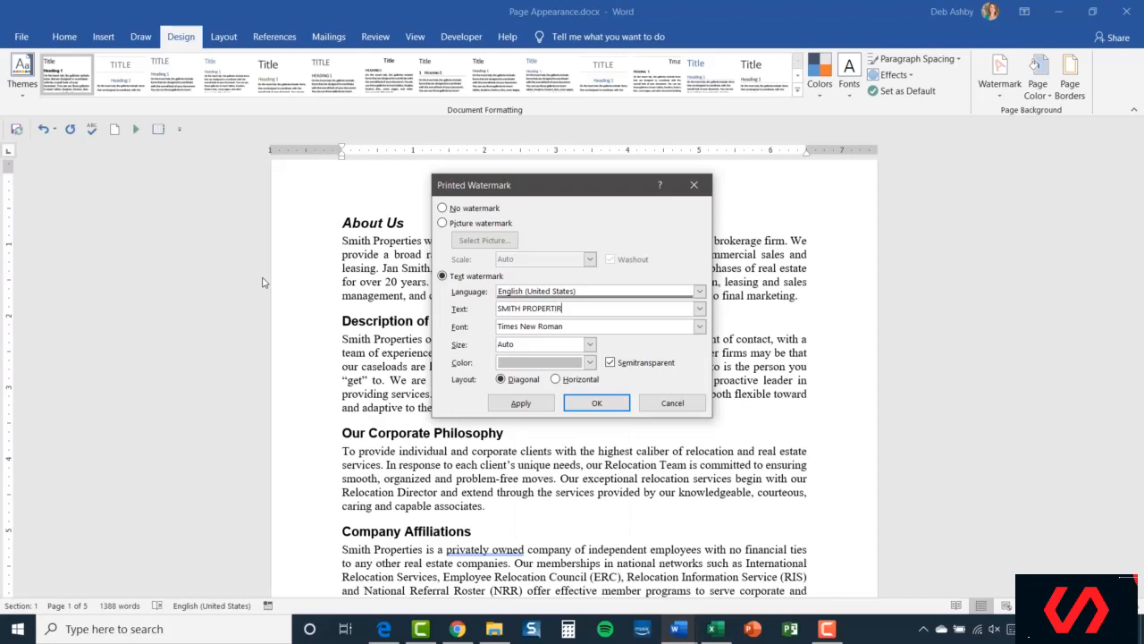
key("BackSpace")
type("ES")
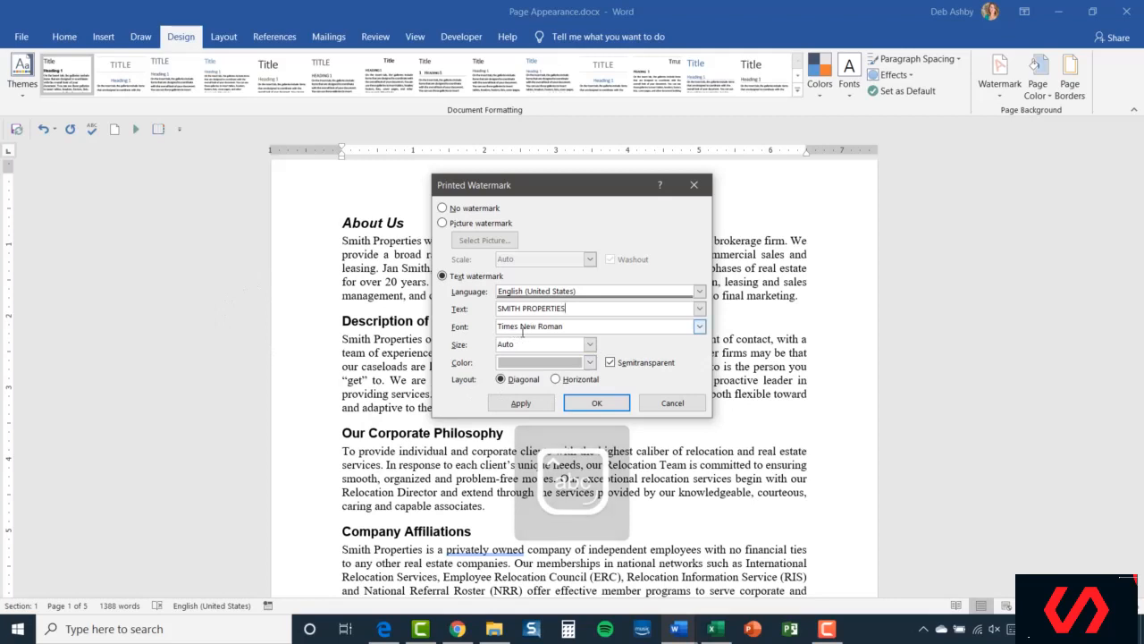
- Set the watermark's font to Arial and keep its size on Auto
left_click(700, 327)
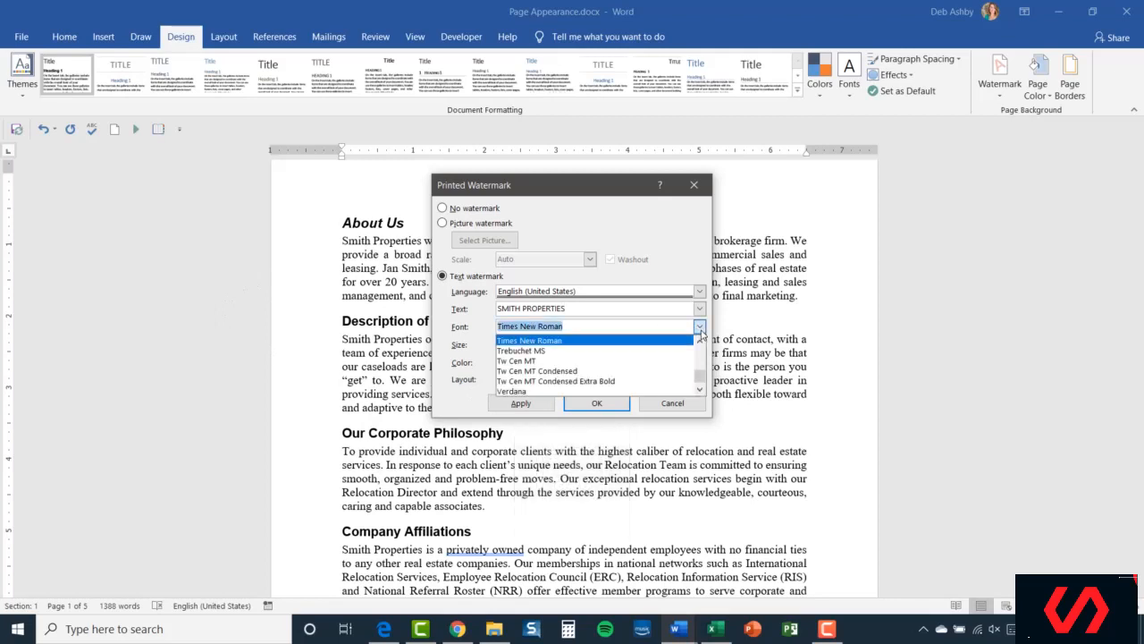
left_click_drag(701, 375, 703, 345)
scroll(633, 362, "down", 1)
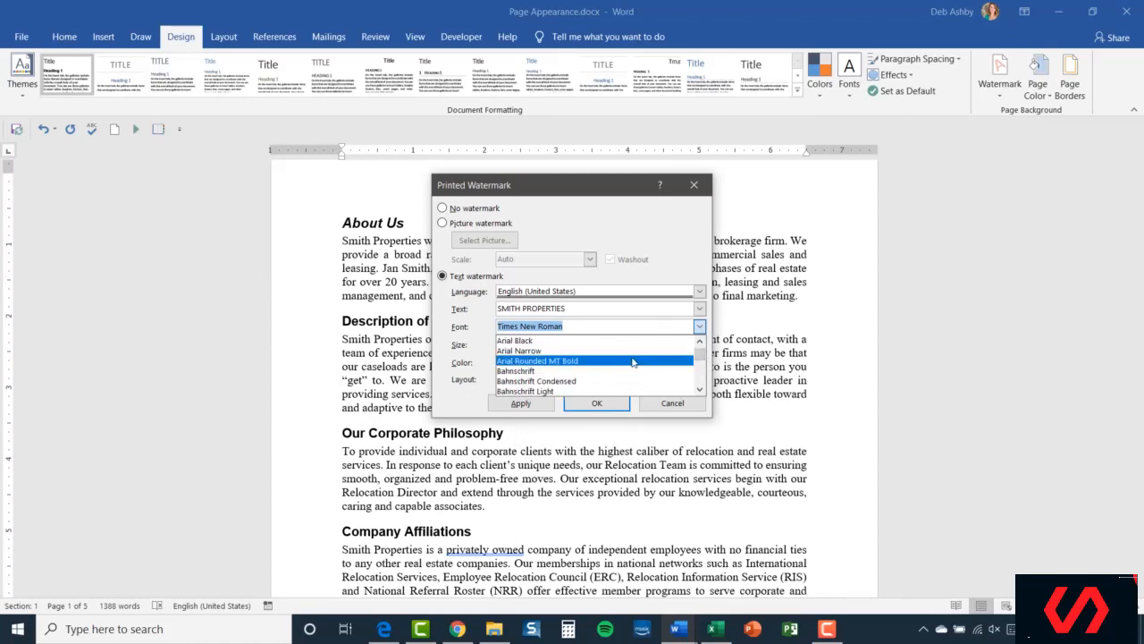
scroll(633, 361, "up", 1)
left_click(633, 361)
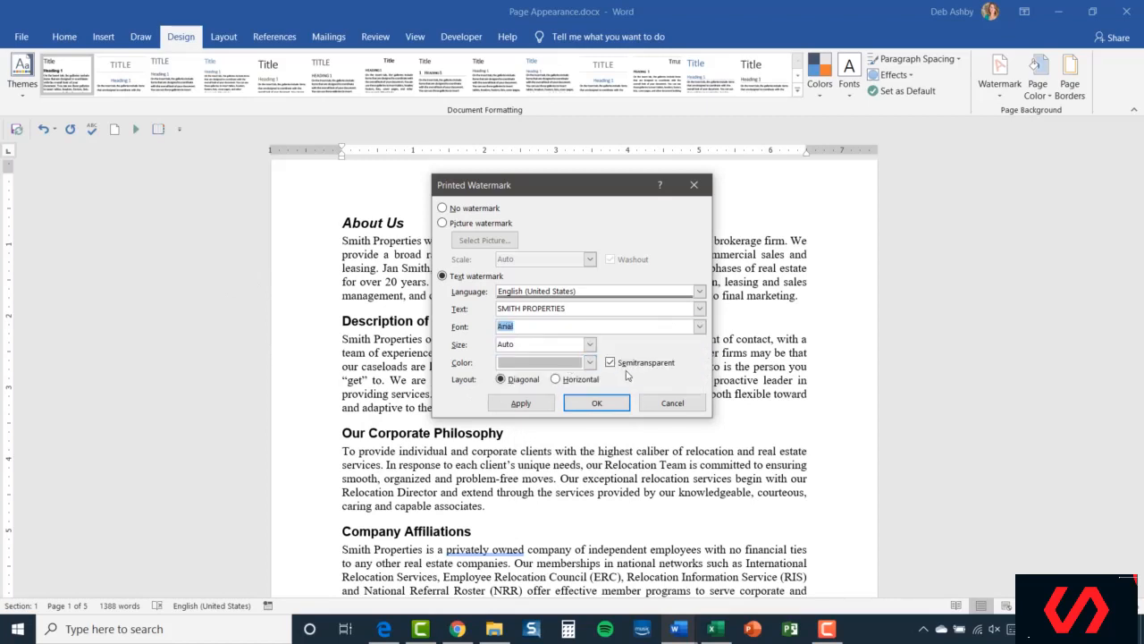
left_click(590, 345)
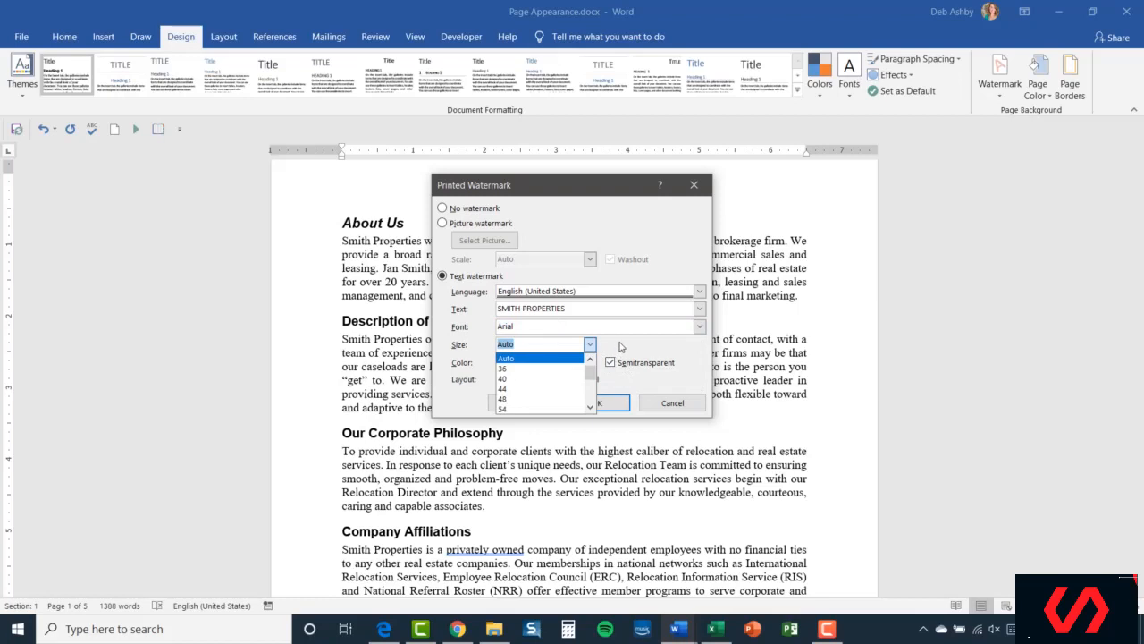
left_click(620, 346)
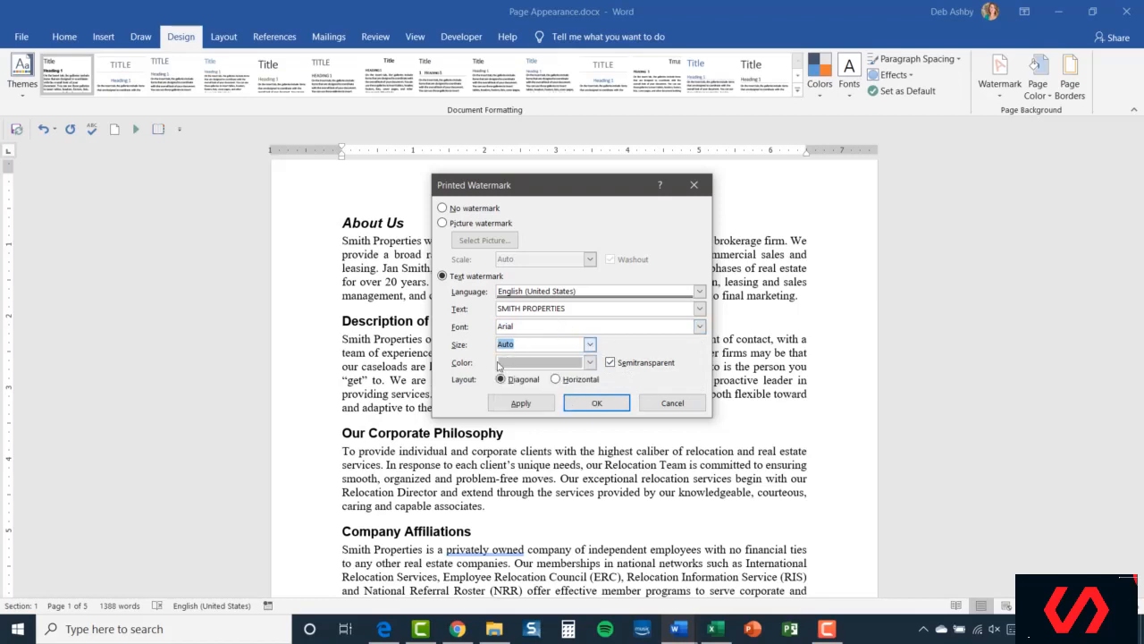
- Give the watermark text a dark orange theme color, try the horizontal layout, and return it to diagonal
left_click(590, 362)
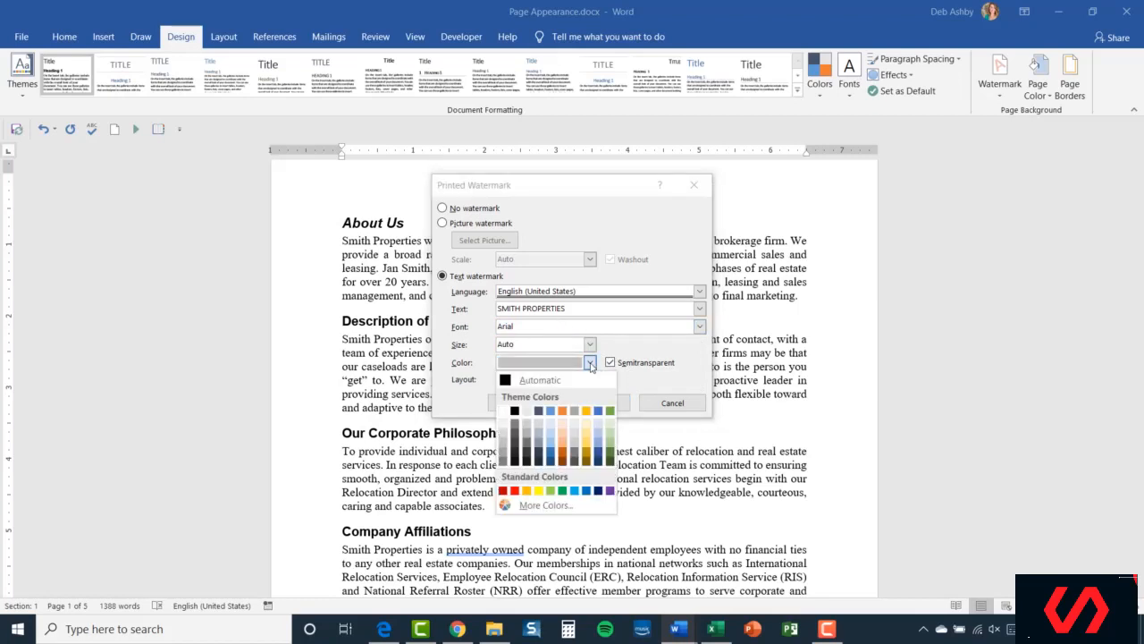
left_click(564, 456)
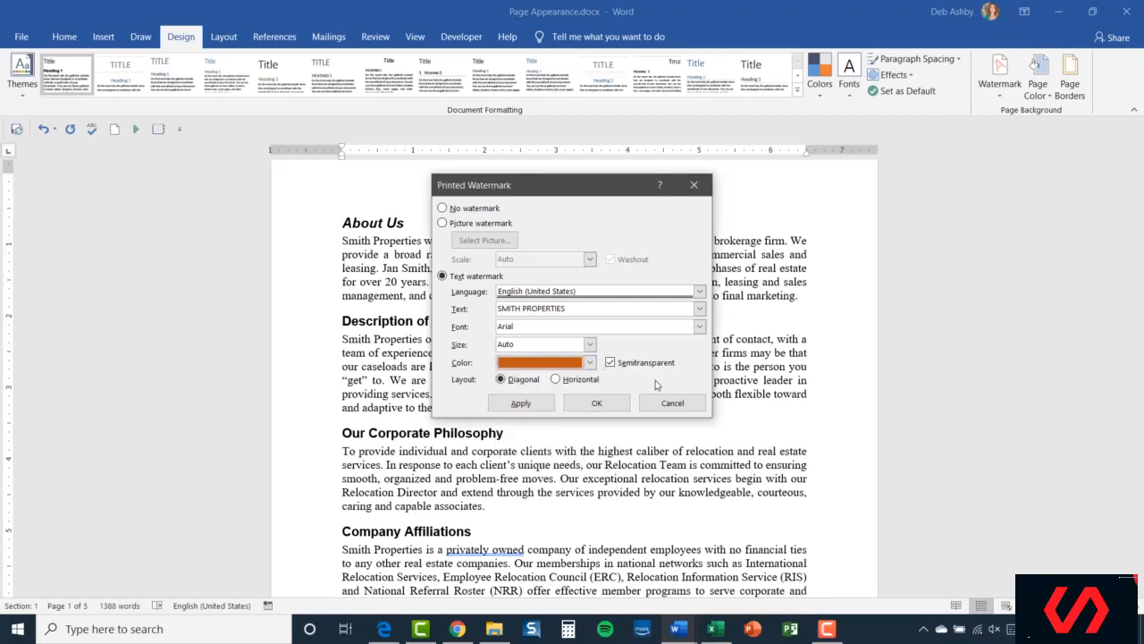
left_click(556, 379)
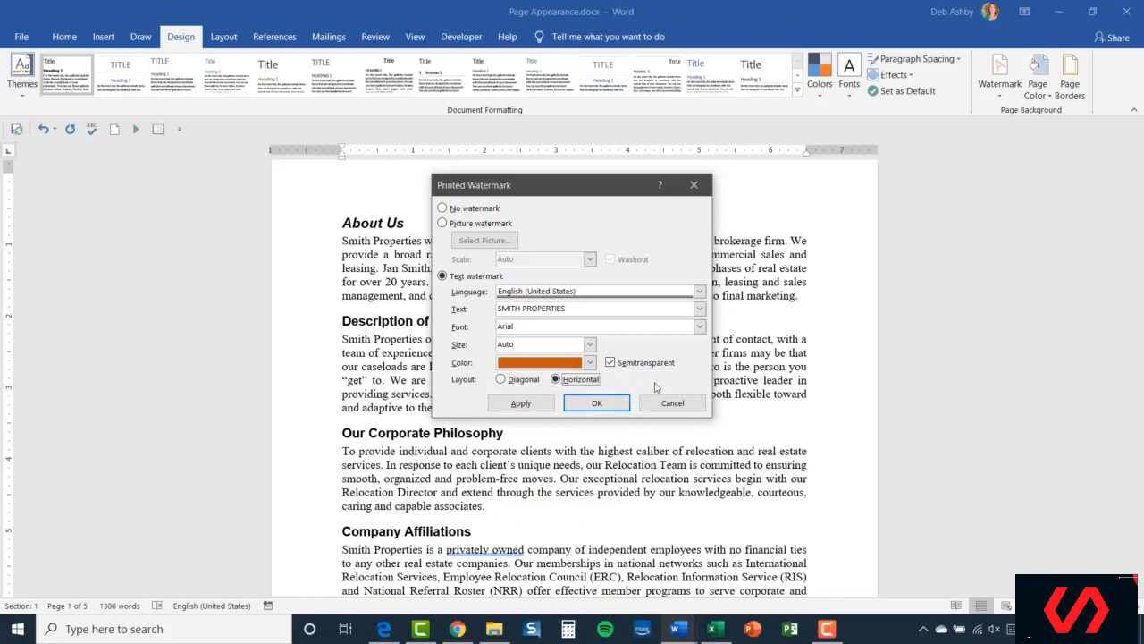
left_click(501, 378)
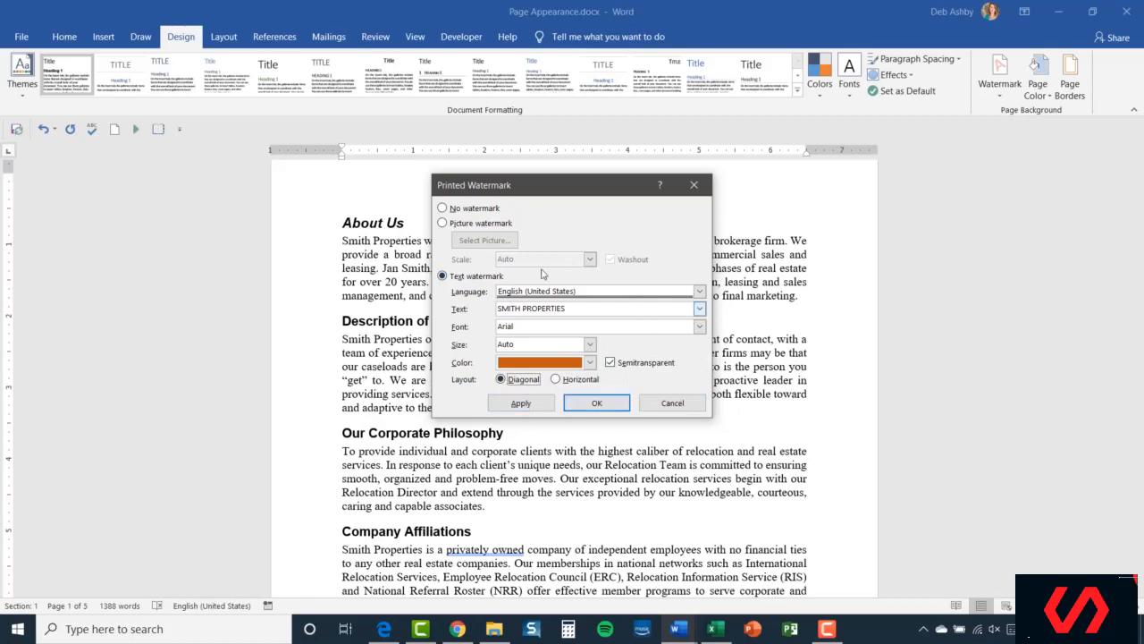
- Apply the SMITH PROPERTIES watermark to the document, close its settings, and check it on the first page
left_click(524, 405)
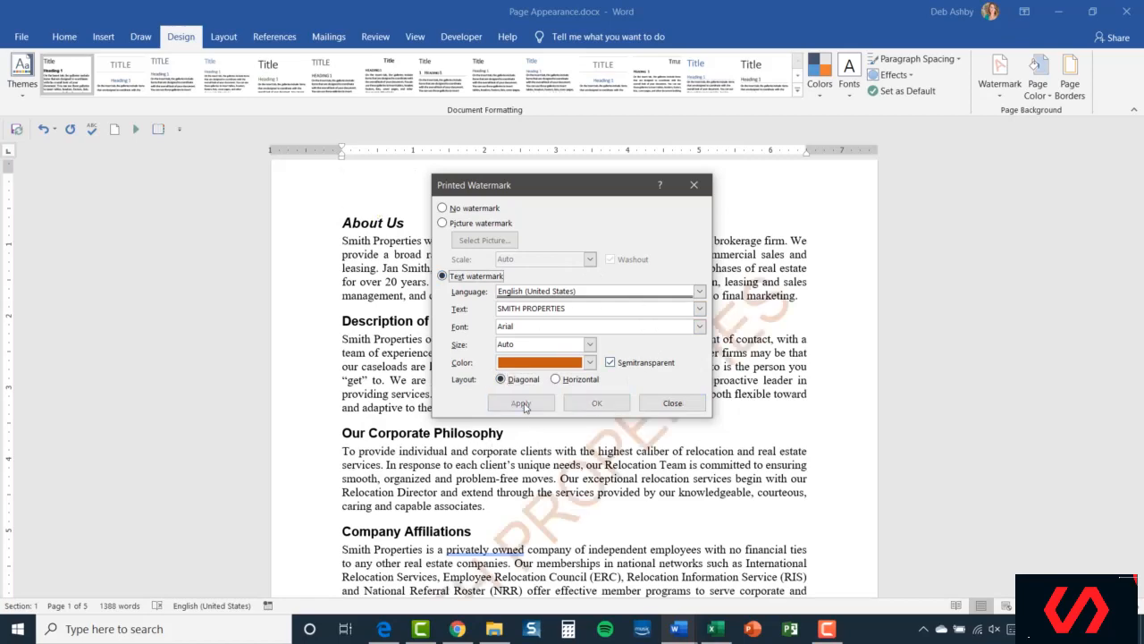
left_click(672, 403)
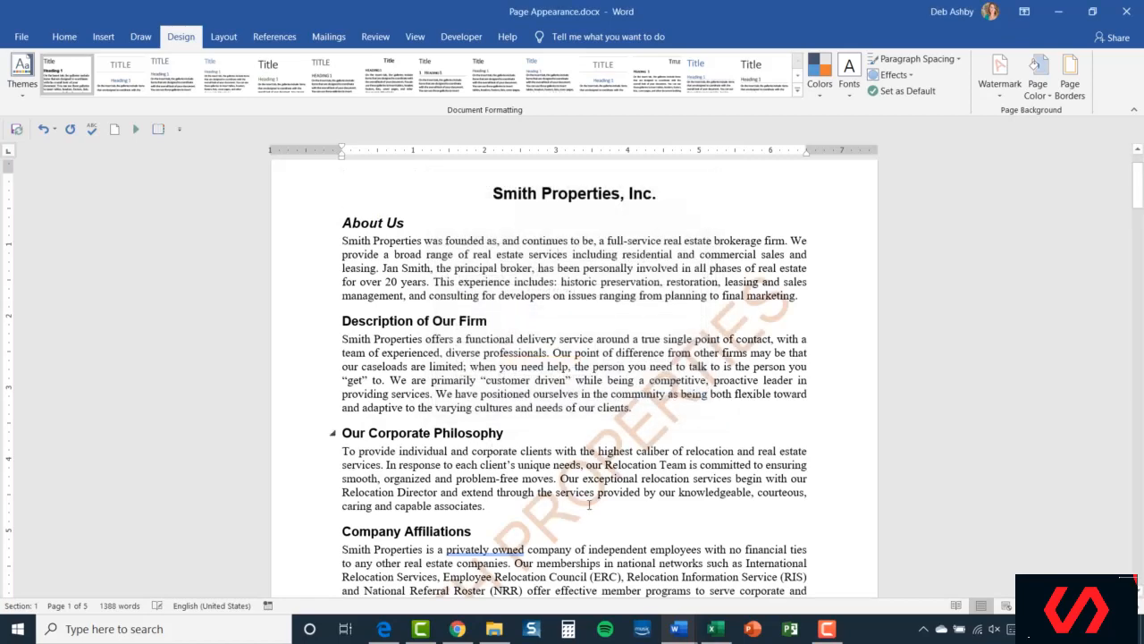
scroll(685, 374, "down", 4)
scroll(686, 374, "up", 5)
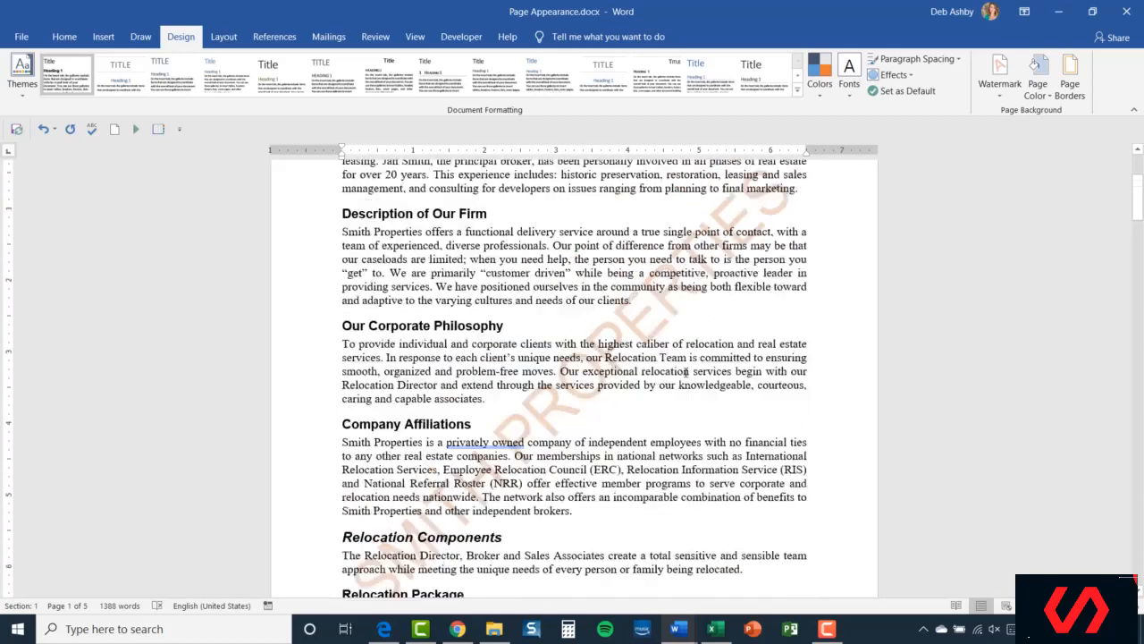
scroll(686, 374, "up", 1)
scroll(684, 369, "down", 2)
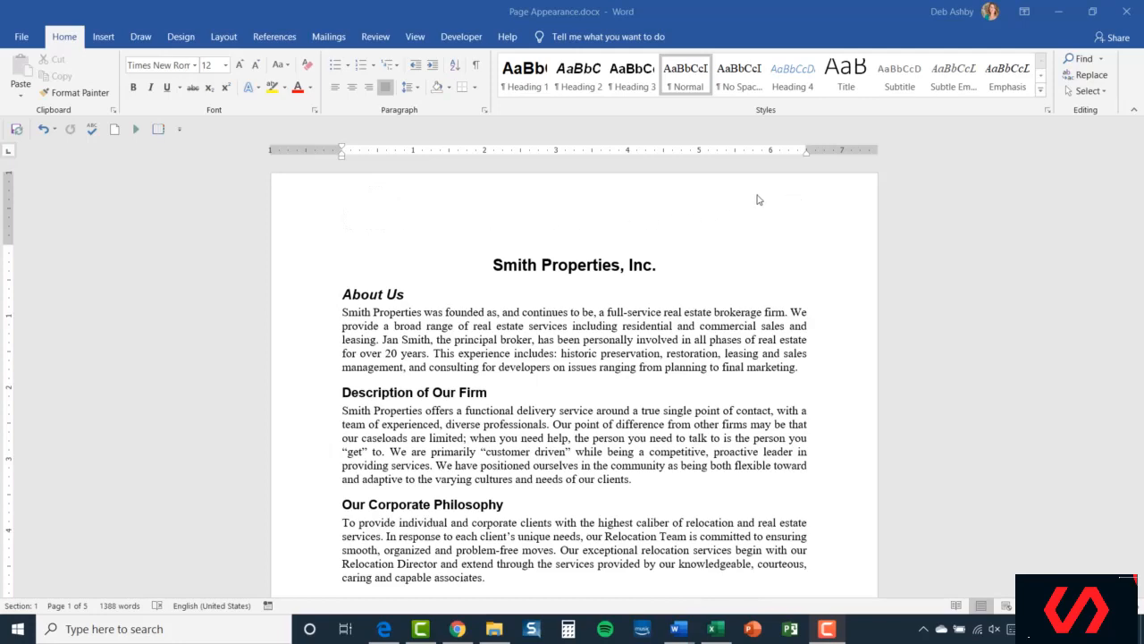
- Review the top and bottom margin areas of the first page, and open its header for editing
scroll(495, 307, "down", 10)
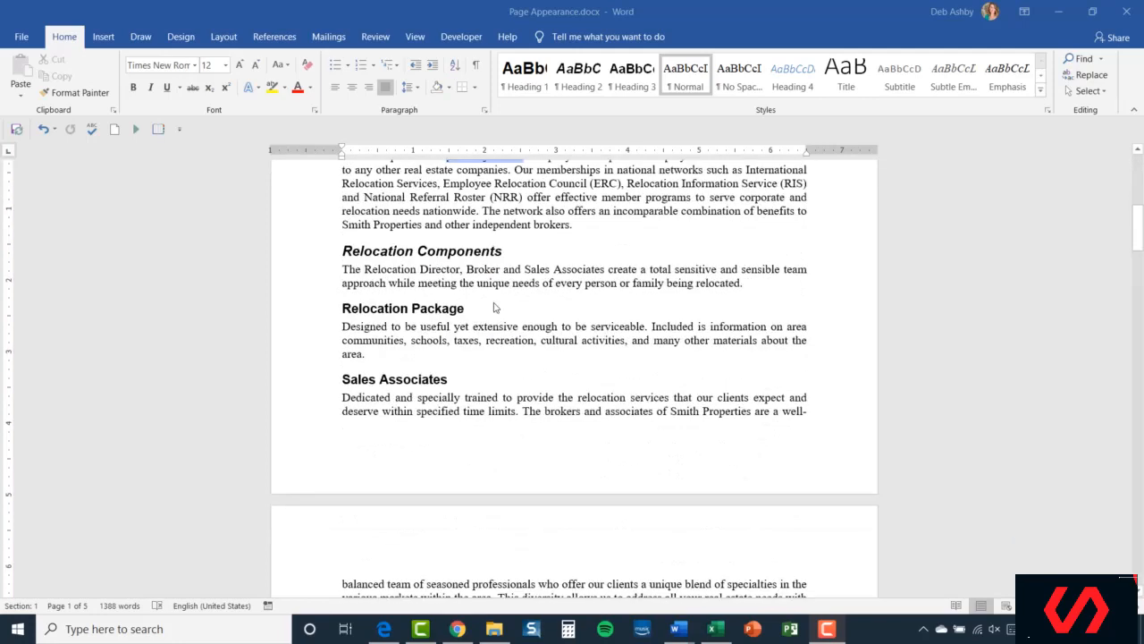
scroll(494, 306, "down", 2)
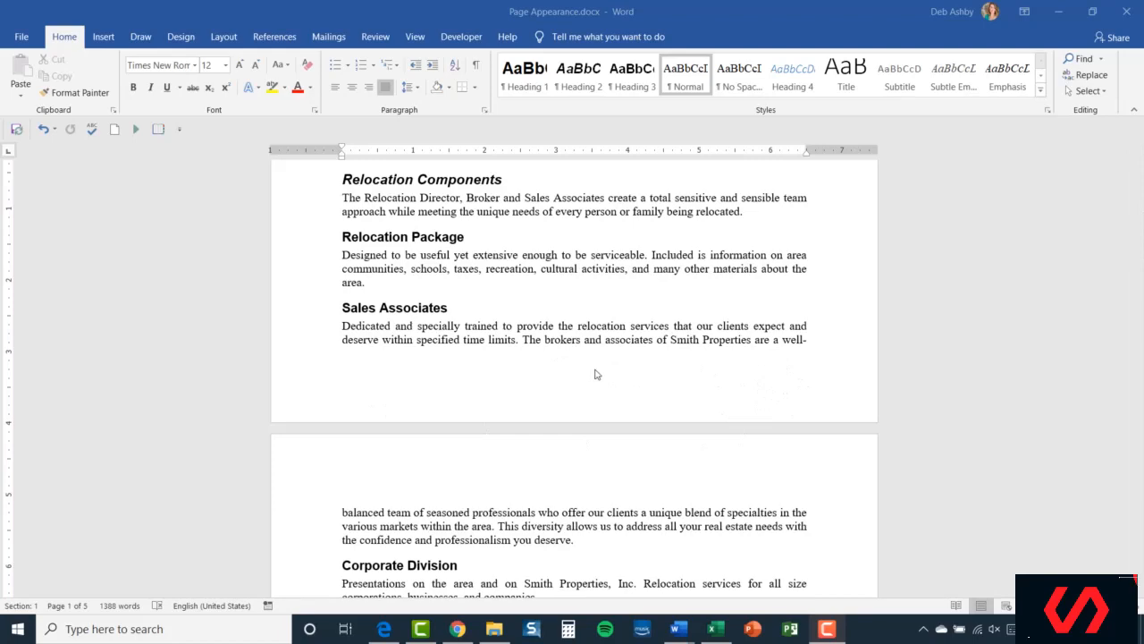
scroll(597, 374, "up", 10)
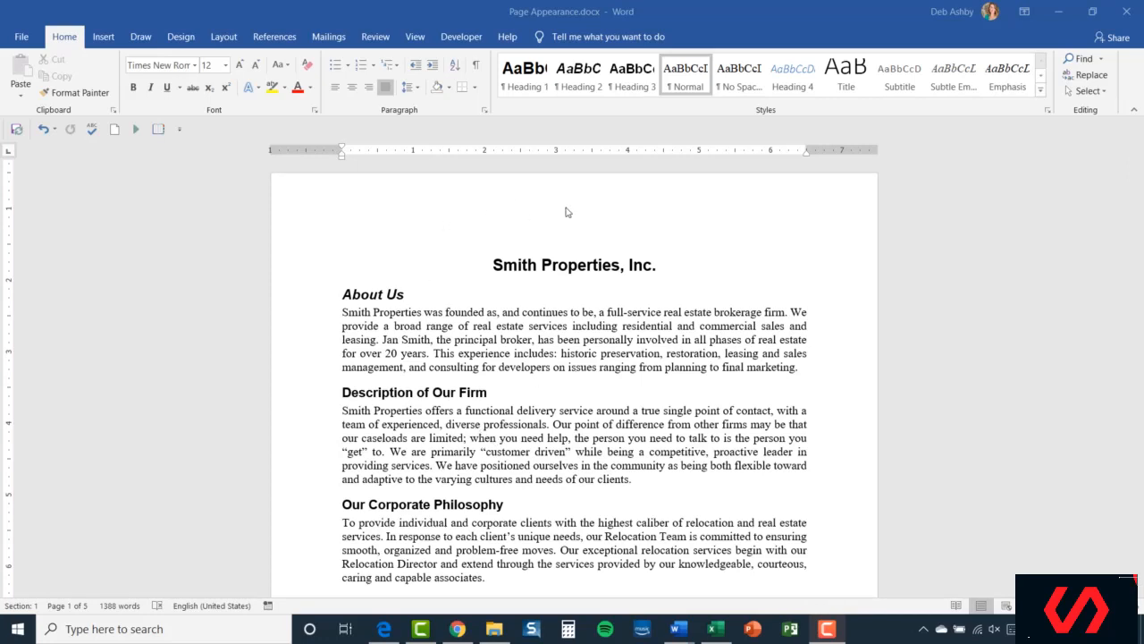
left_click(457, 207)
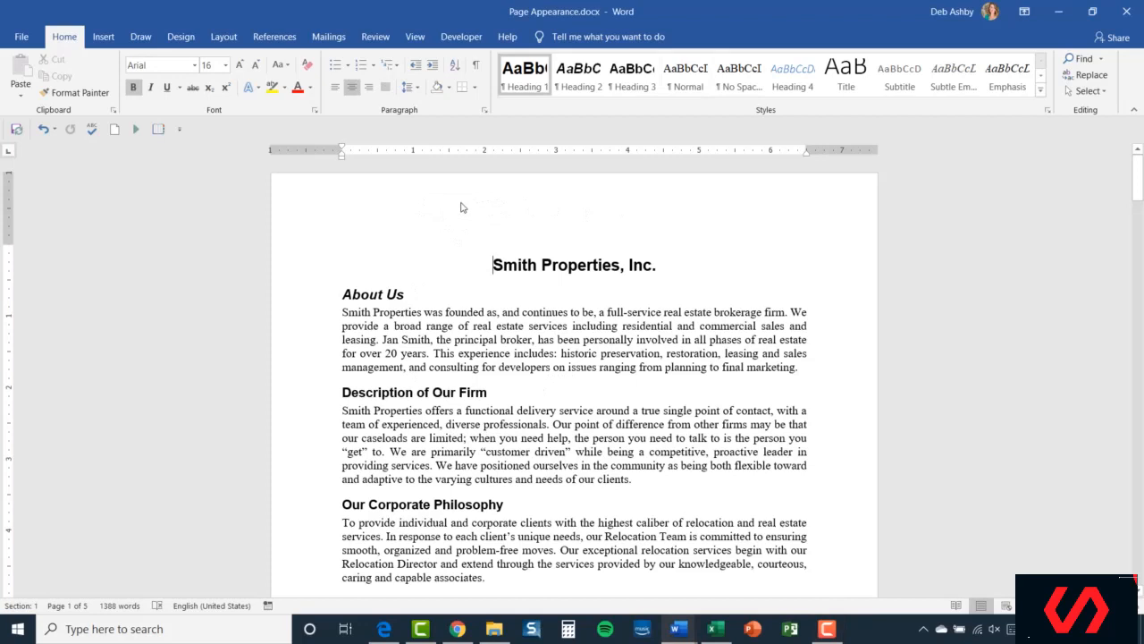
double_click(459, 207)
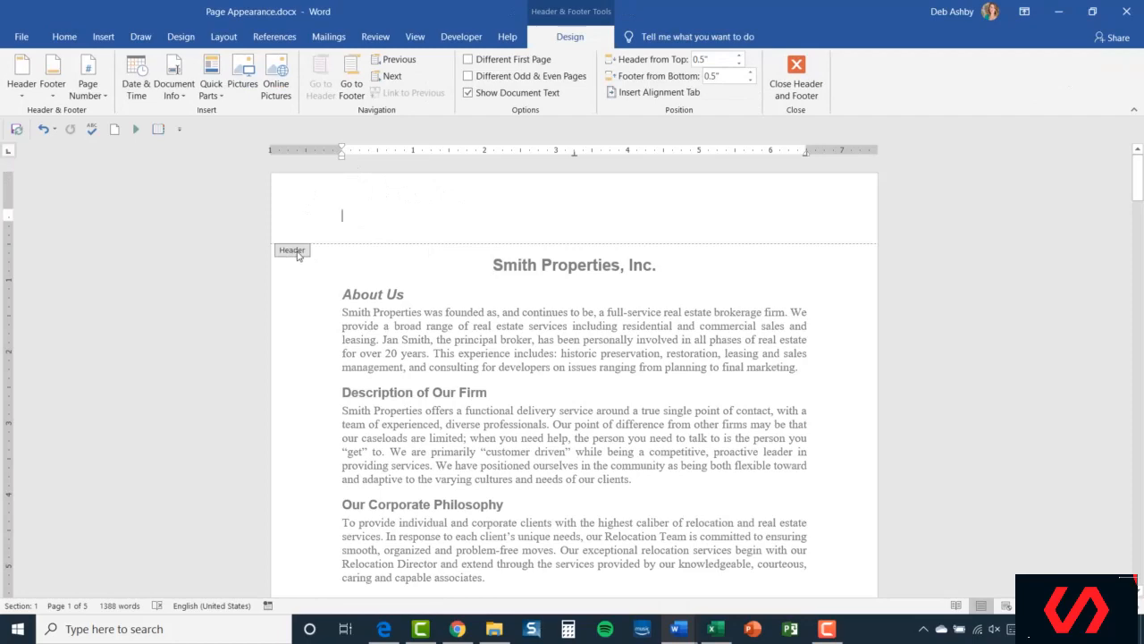
- View the first page's footer area by placing the insertion point in it, and return to the header
scroll(381, 284, "down", 10)
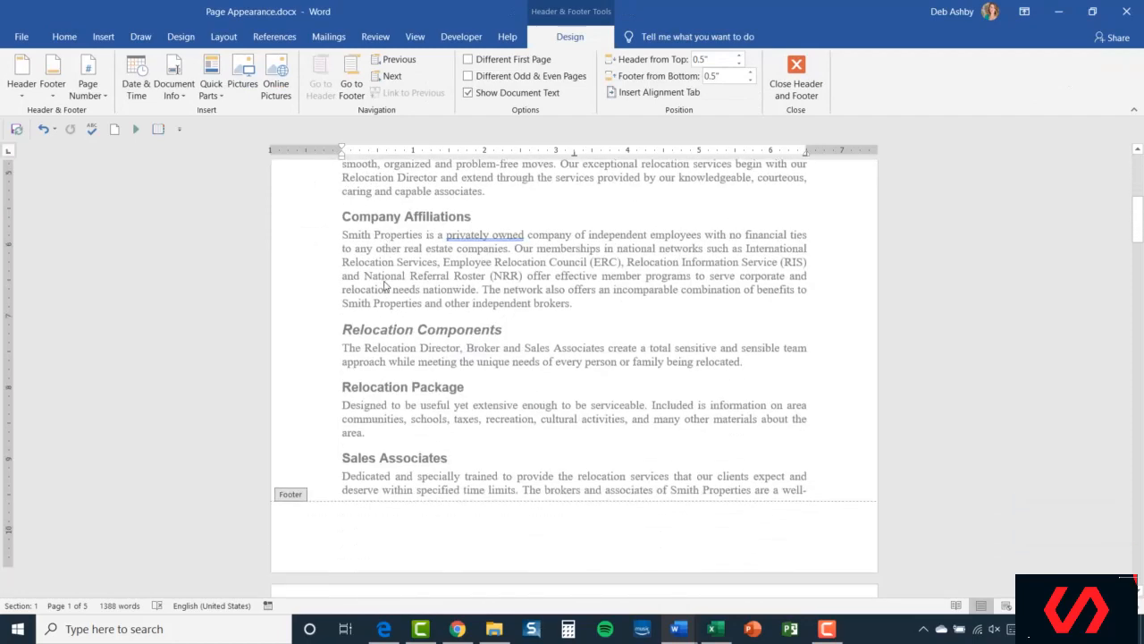
left_click(353, 447)
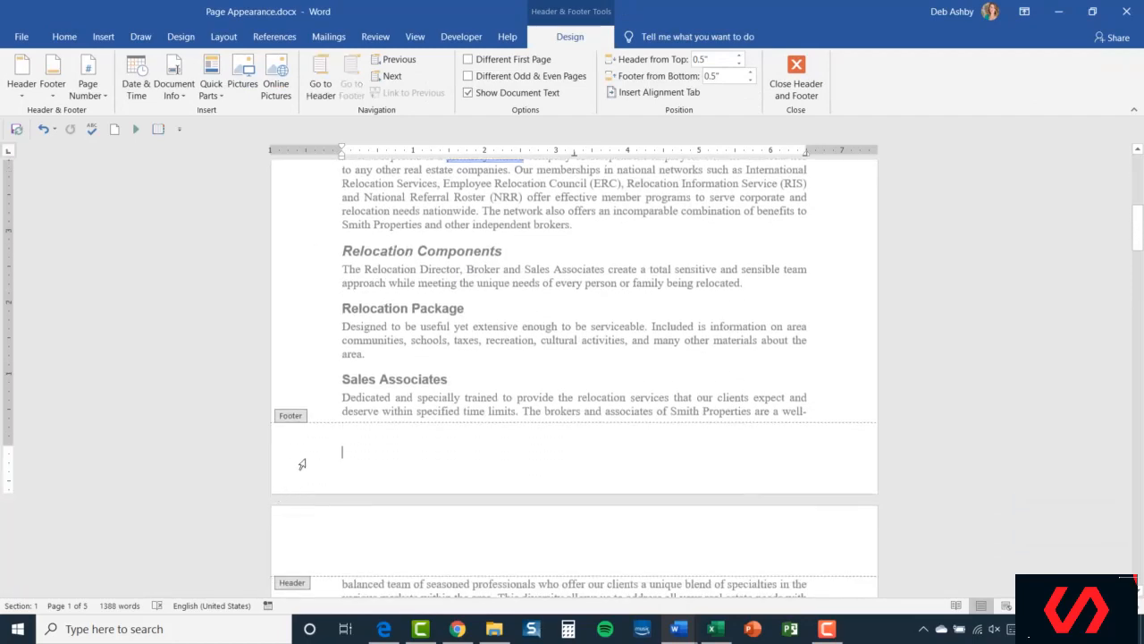
scroll(389, 431, "up", 10)
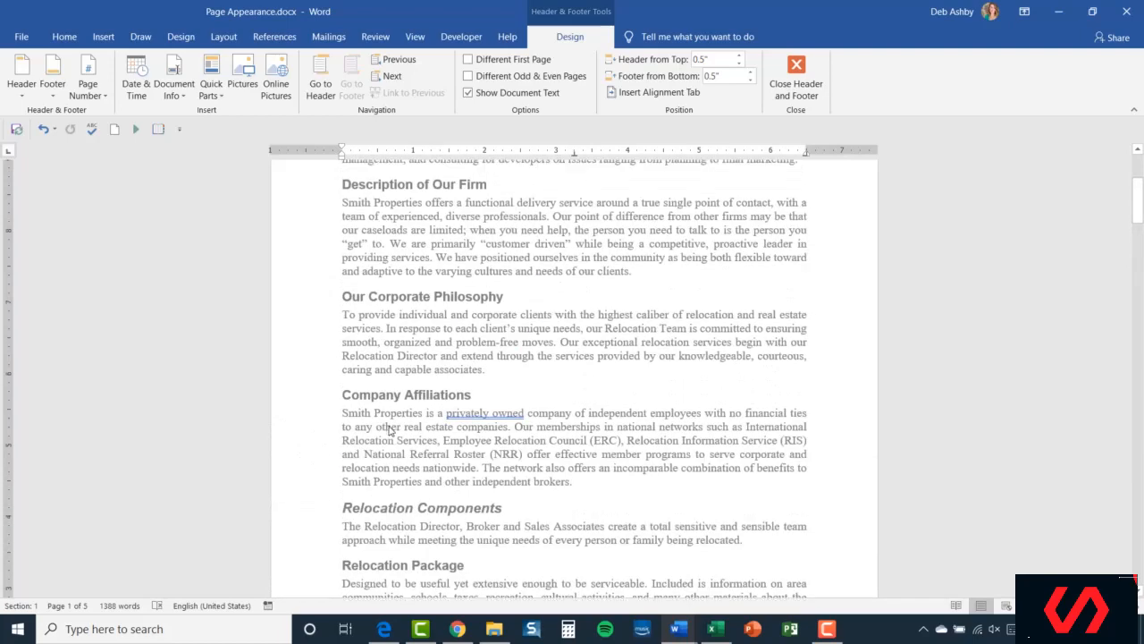
left_click(440, 238)
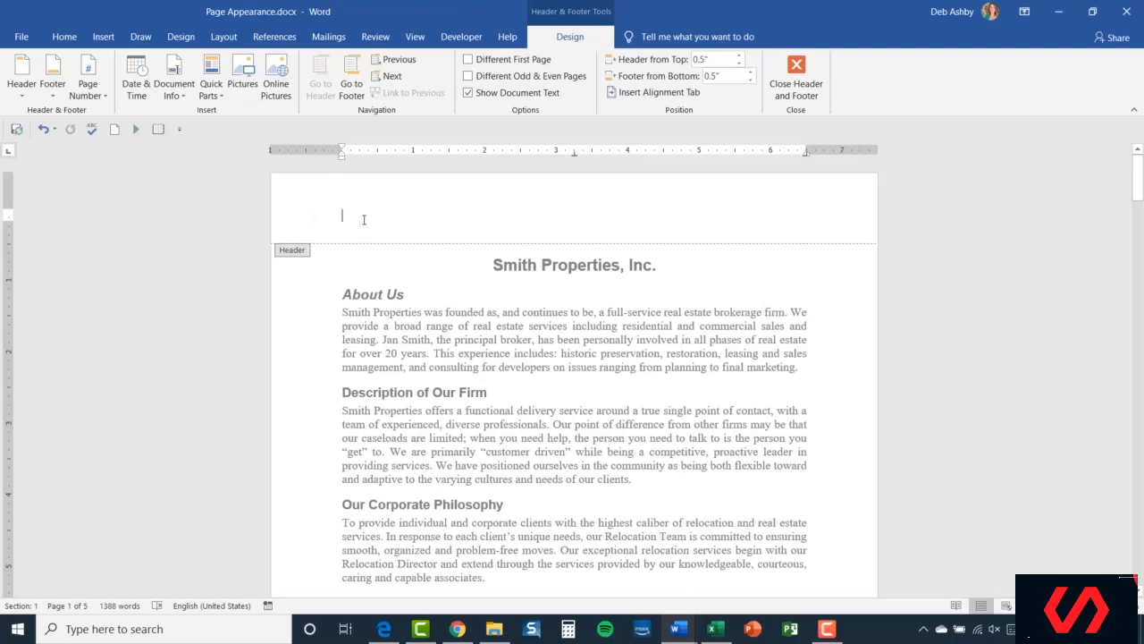
- Enter Smith Properties at the left of the header and move the insertion point to its right-aligned tab stop
type("Smith Pr")
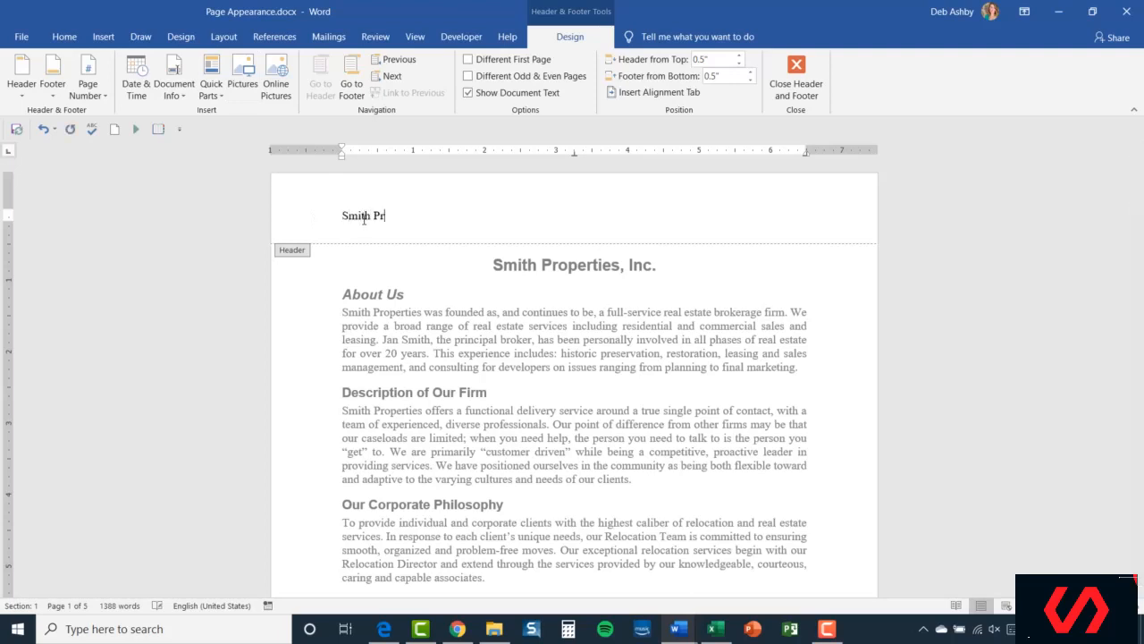
type("operties")
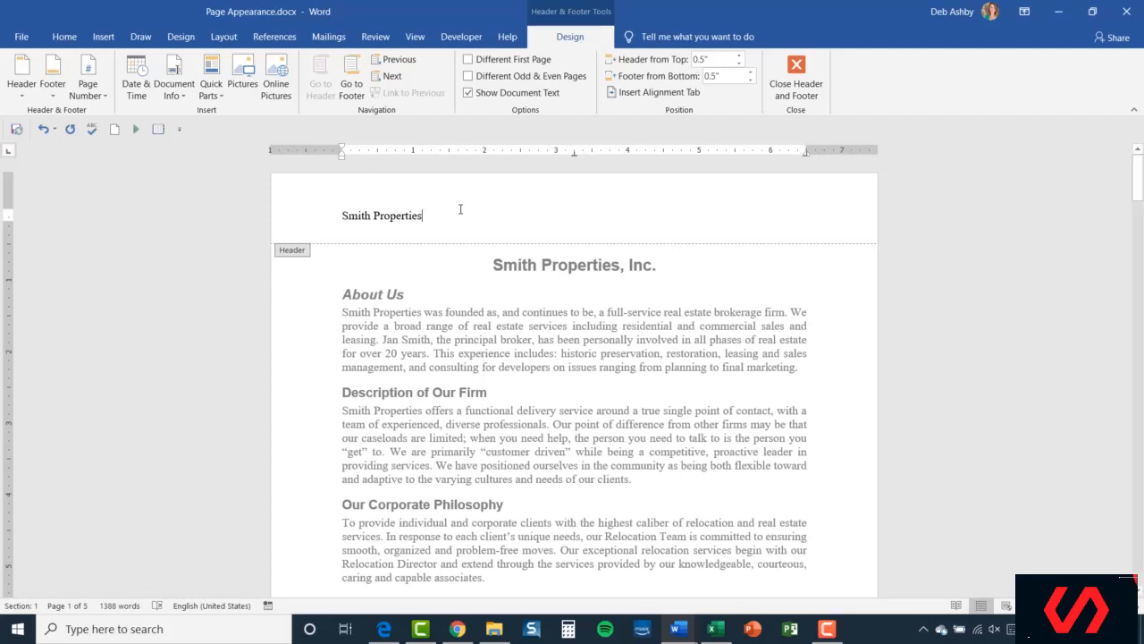
key("Tab")
left_click(796, 78)
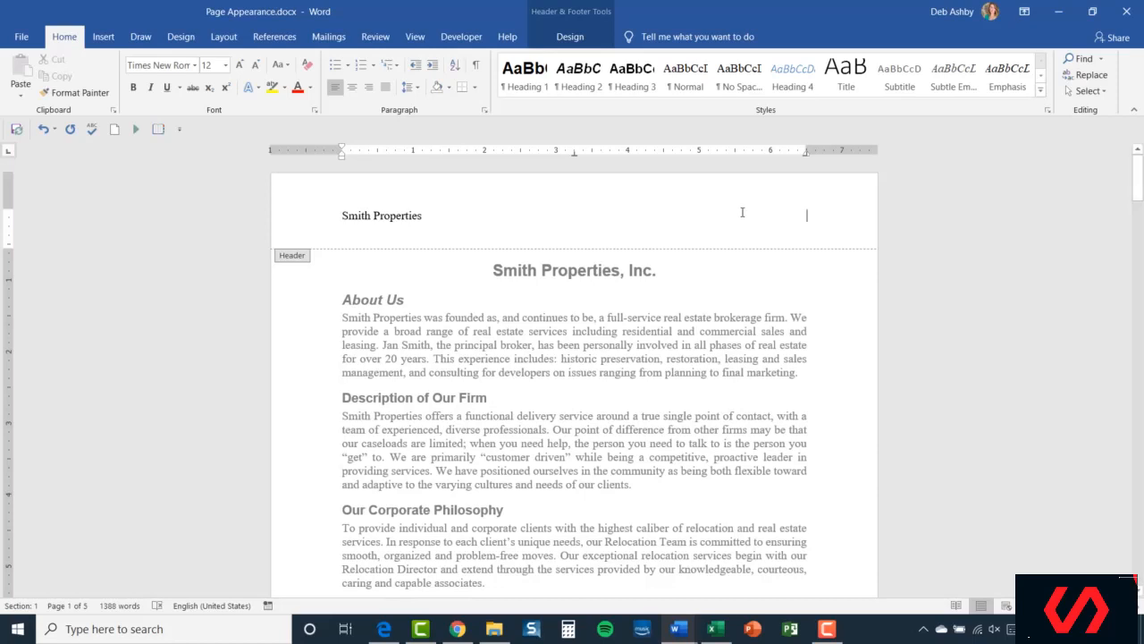
- Insert an automatically updating date at the header's right-aligned tab stop, using the August 4, 2019 format
left_click(572, 38)
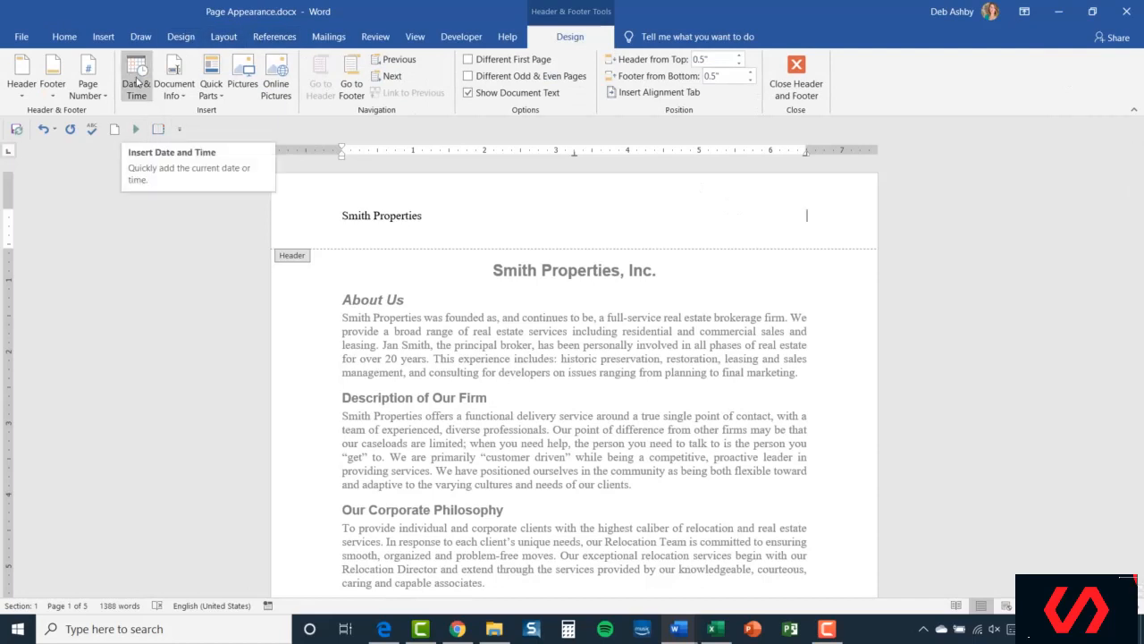
left_click(137, 81)
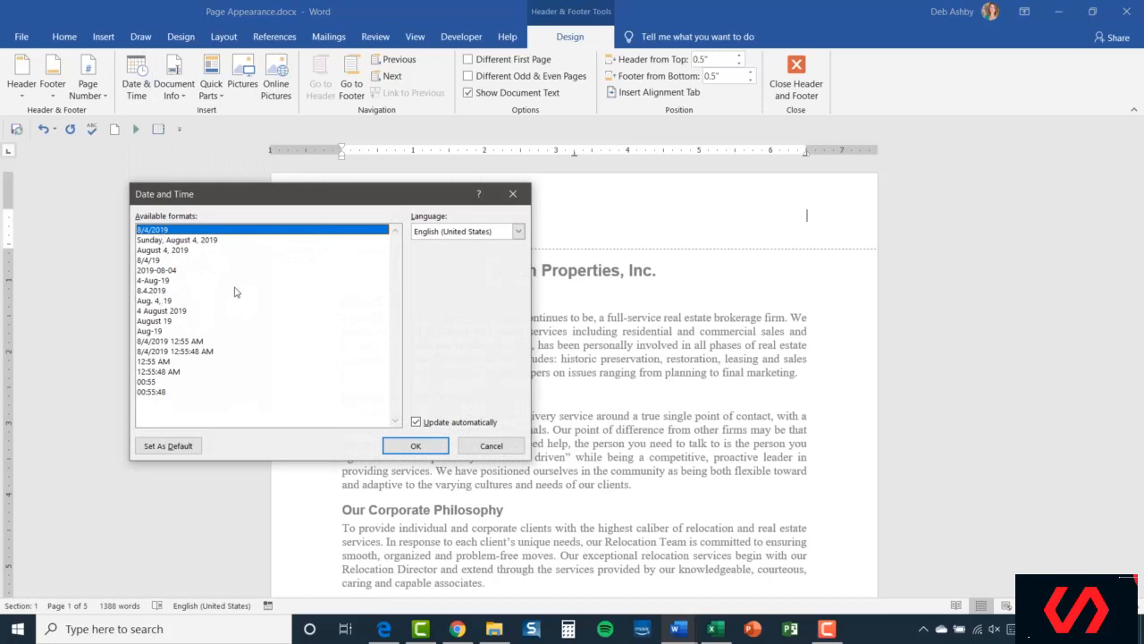
left_click(167, 252)
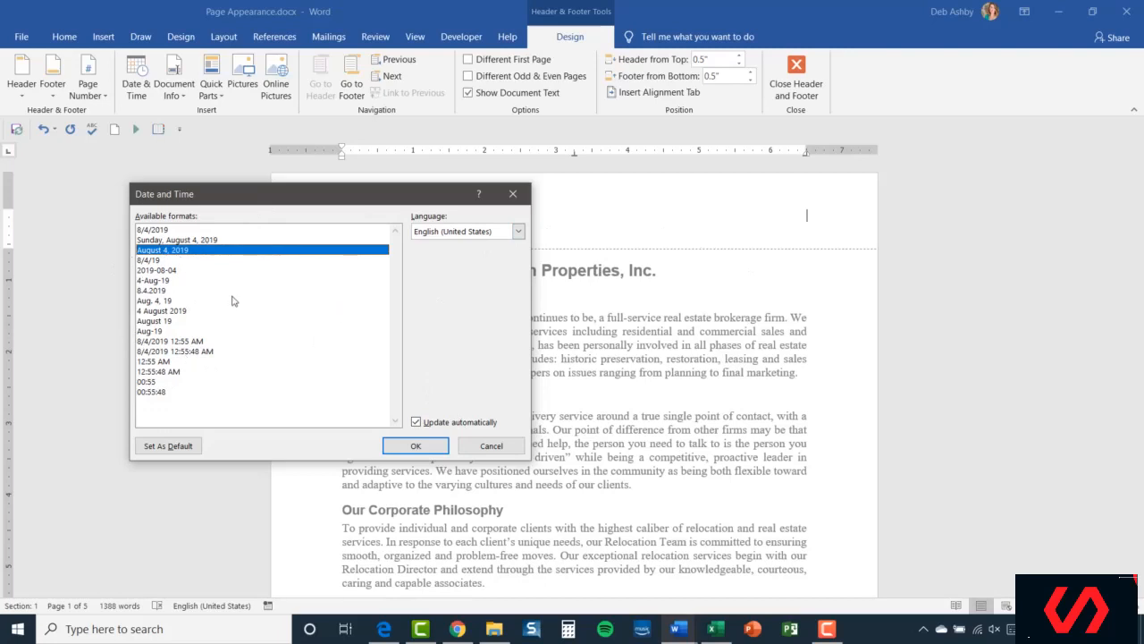
left_click(407, 443)
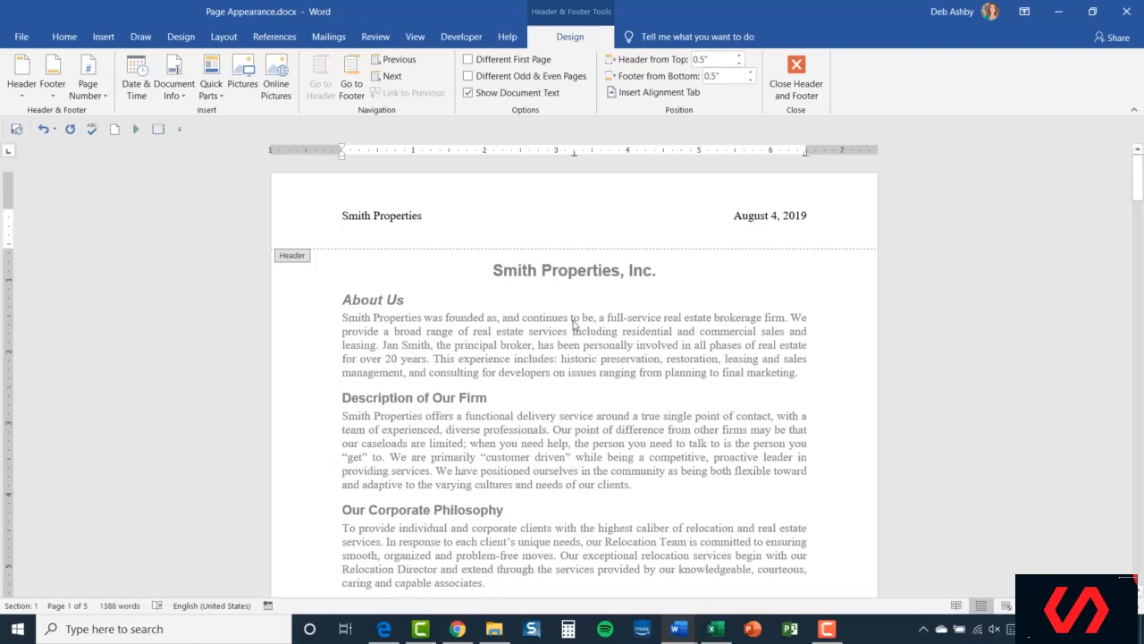
- Move to the footer and insert a bottom-of-page number in the Accent Bar 3 style
left_click(351, 83)
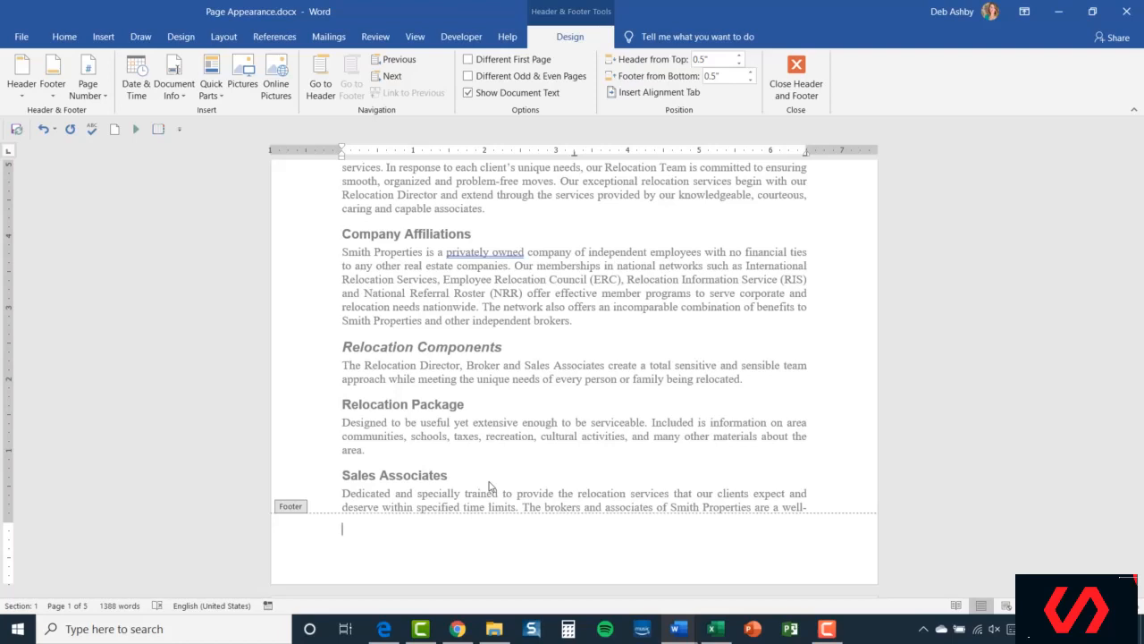
scroll(391, 487, "down", 5)
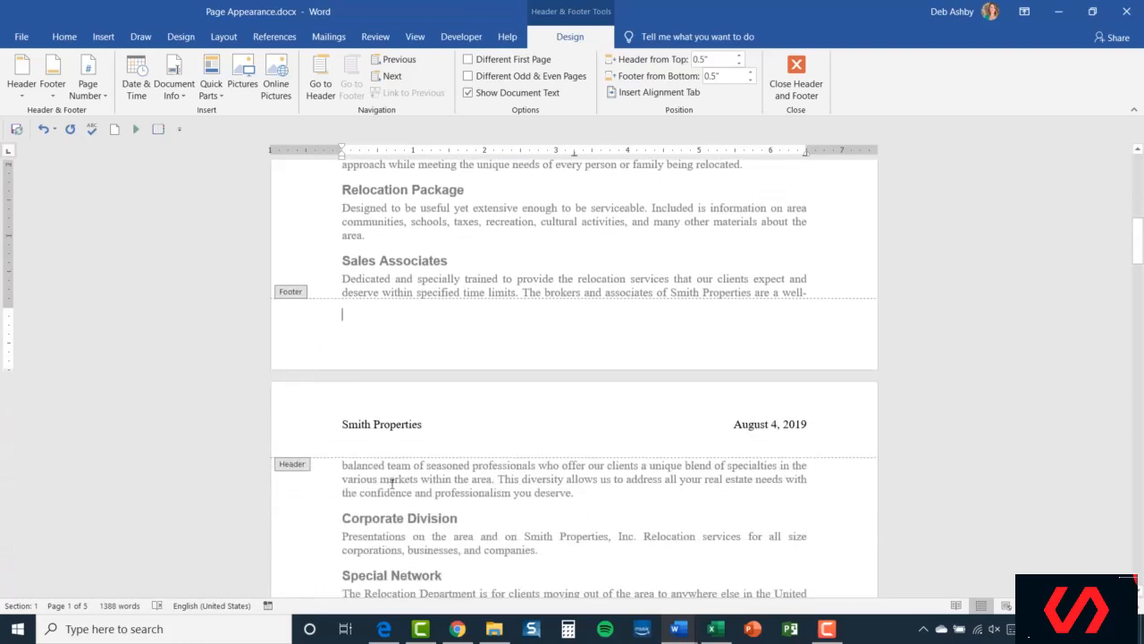
scroll(392, 487, "down", 2)
scroll(391, 487, "up", 3)
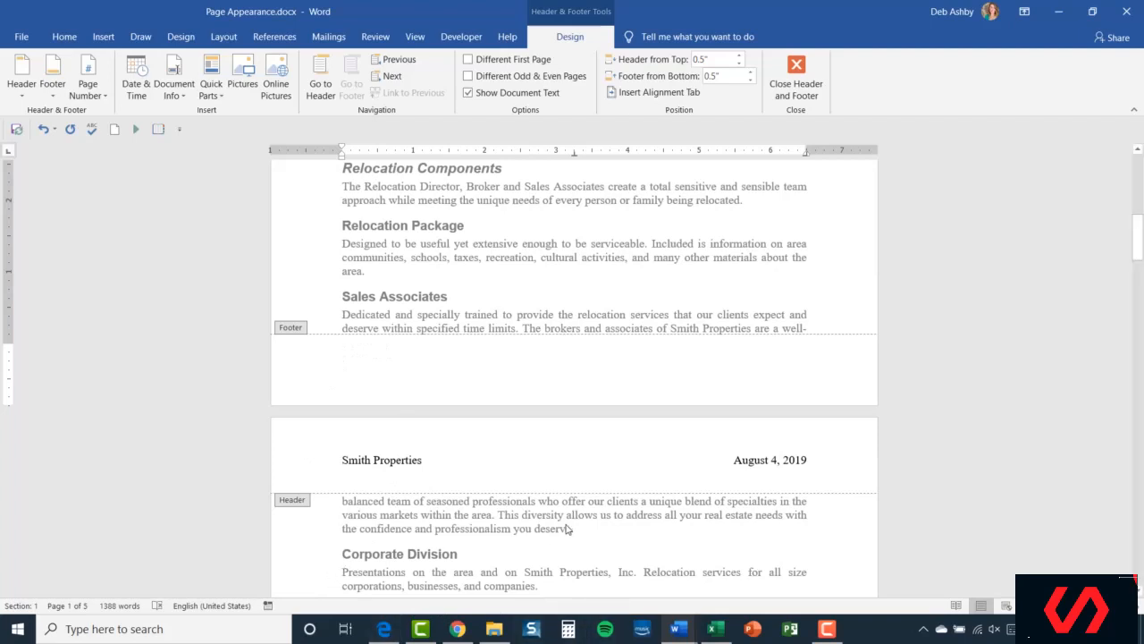
scroll(576, 374, "up", 3)
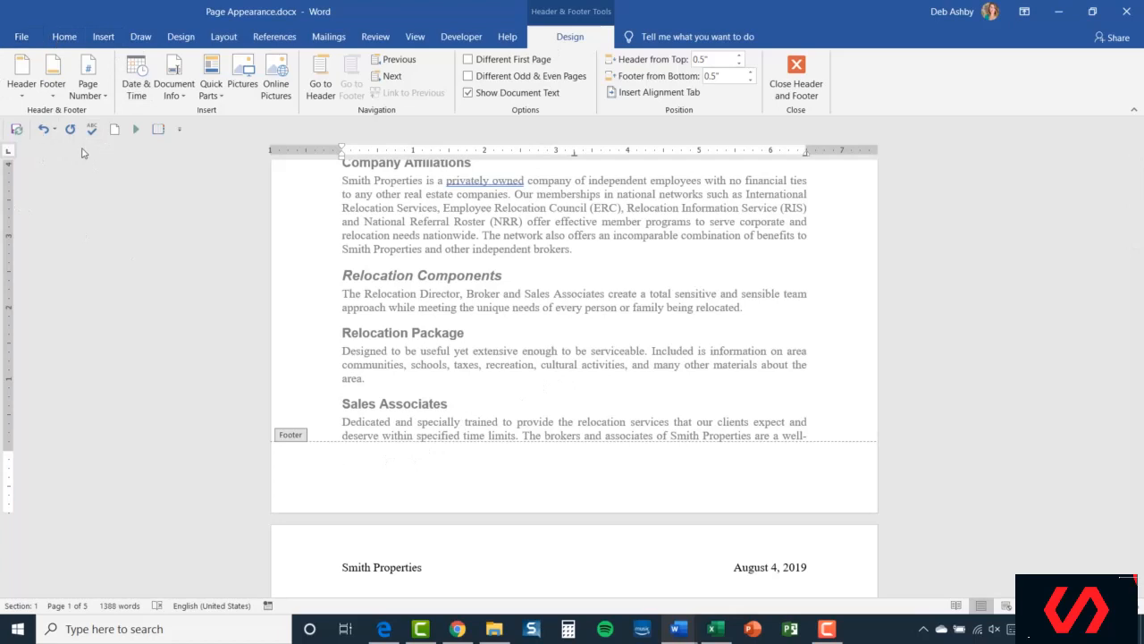
left_click(101, 87)
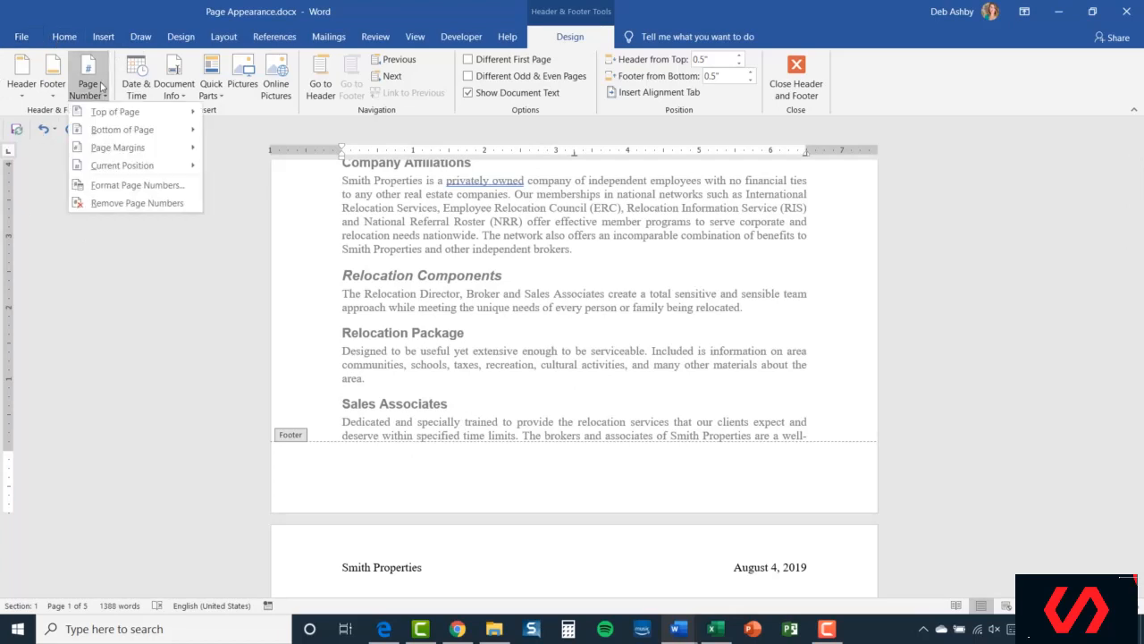
mouse_move(100, 130)
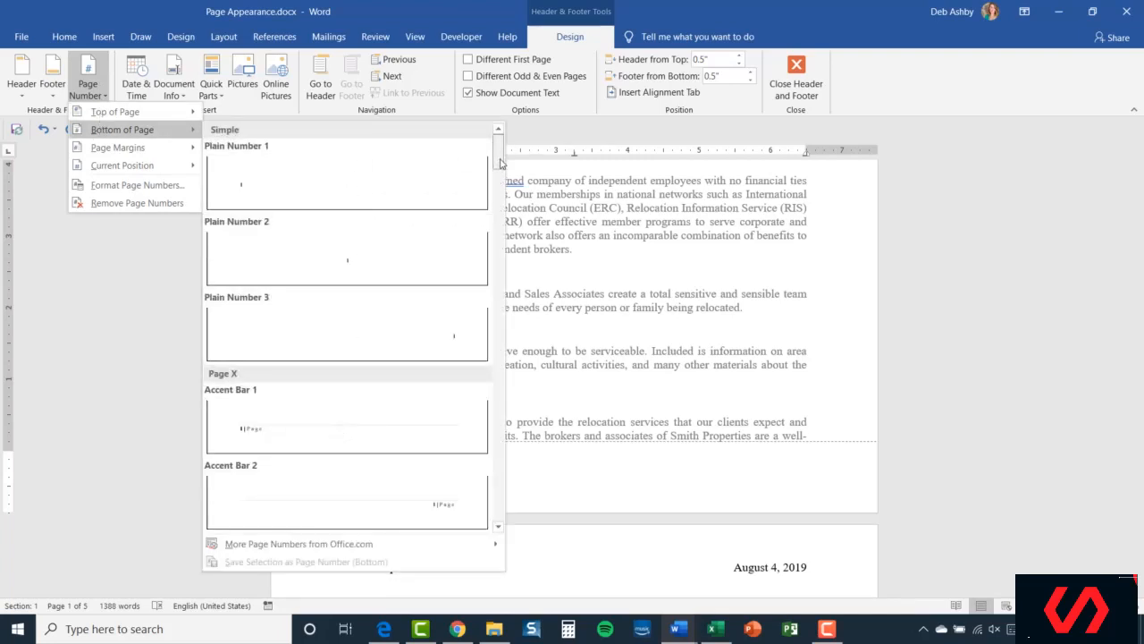
left_click_drag(504, 157, 505, 194)
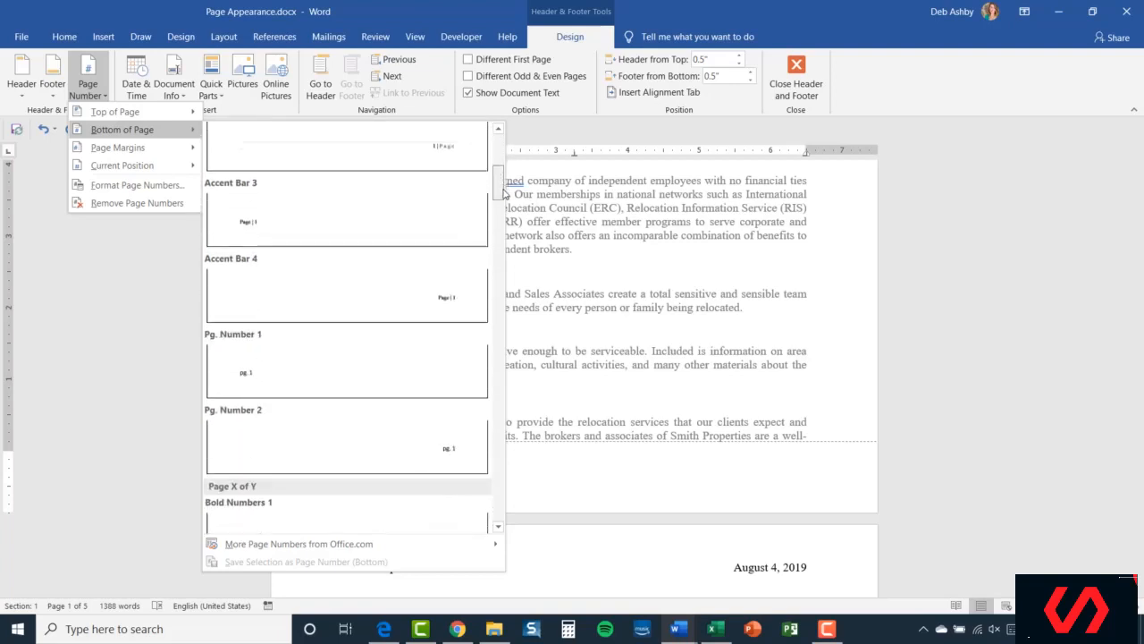
left_click(299, 227)
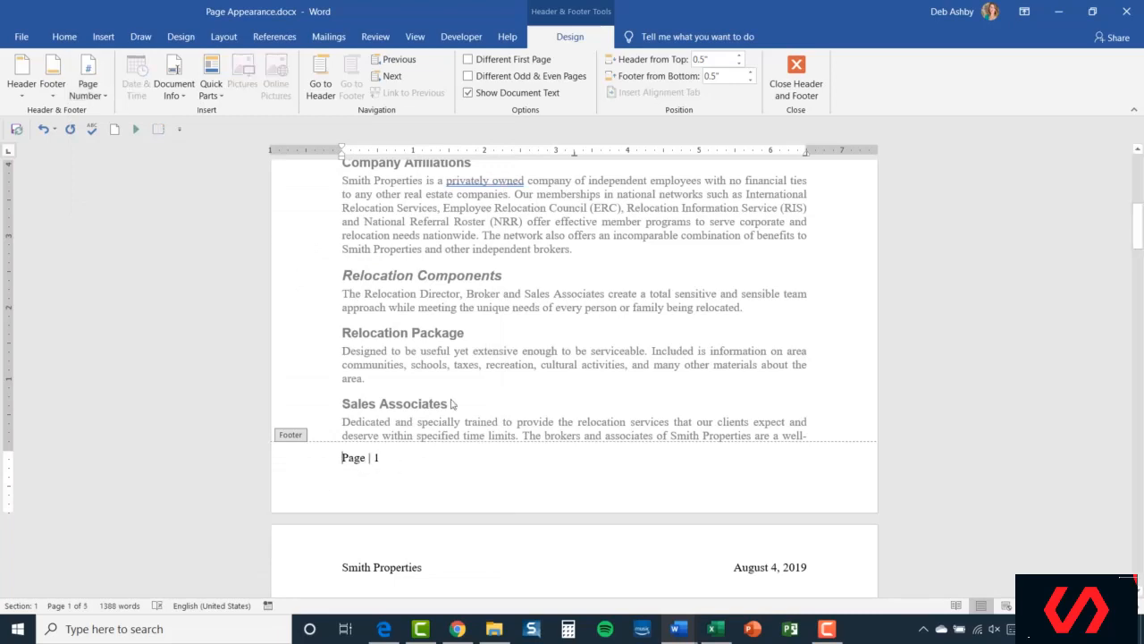
- Review the headers and page numbers across the first three pages, and return to the first page
scroll(452, 402, "down", 5)
scroll(451, 400, "down", 2)
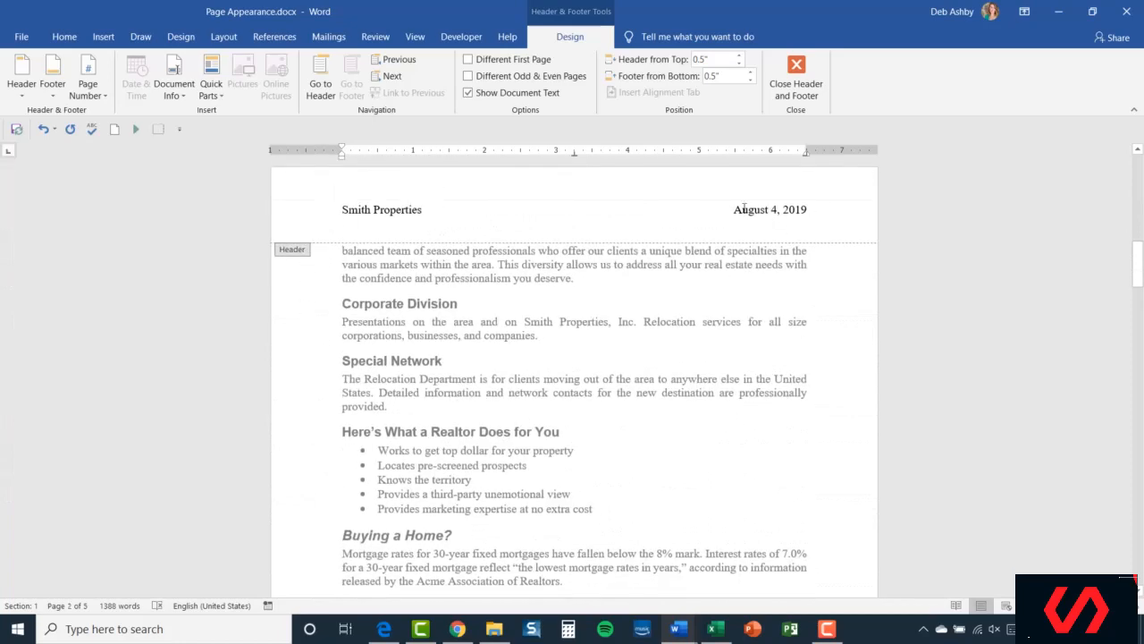
scroll(399, 346, "down", 3)
scroll(399, 346, "down", 7)
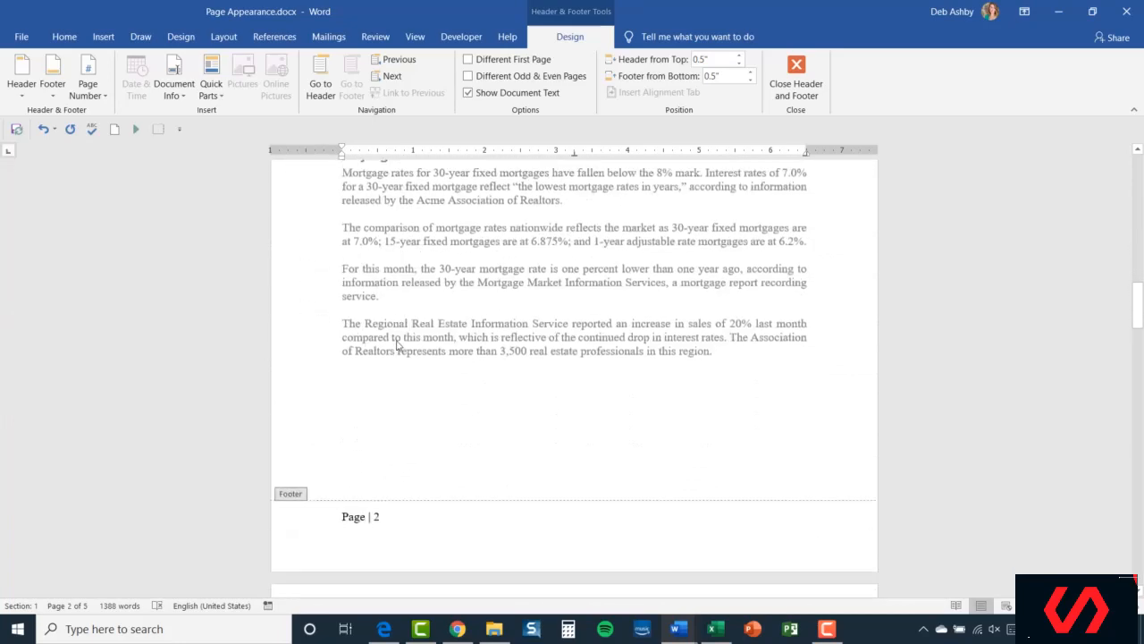
scroll(455, 386, "down", 11)
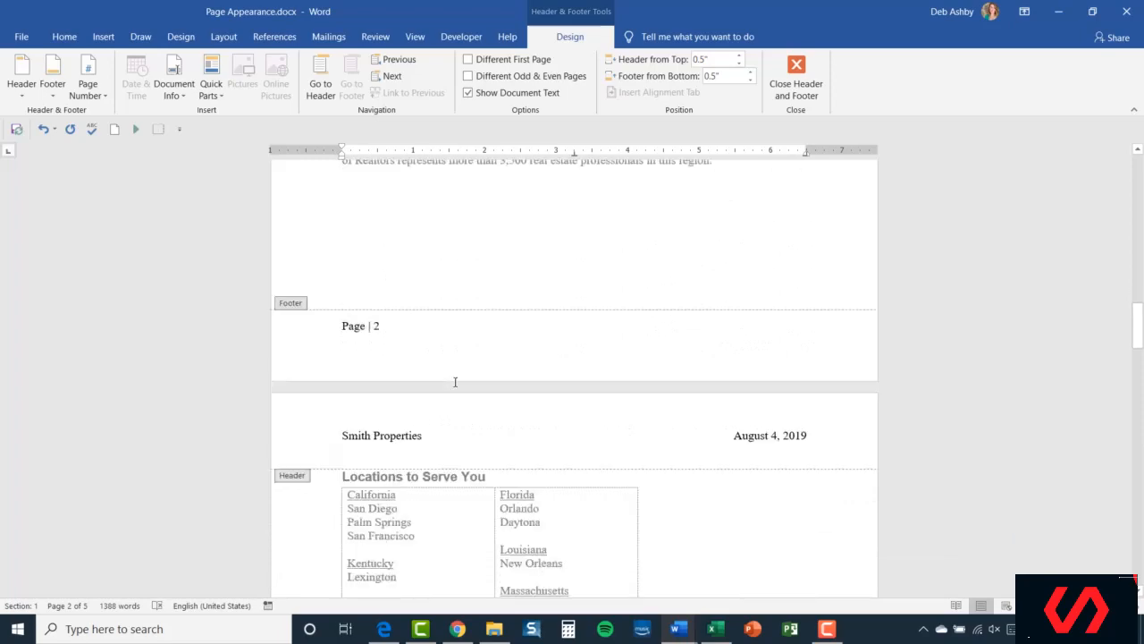
scroll(455, 386, "down", 10)
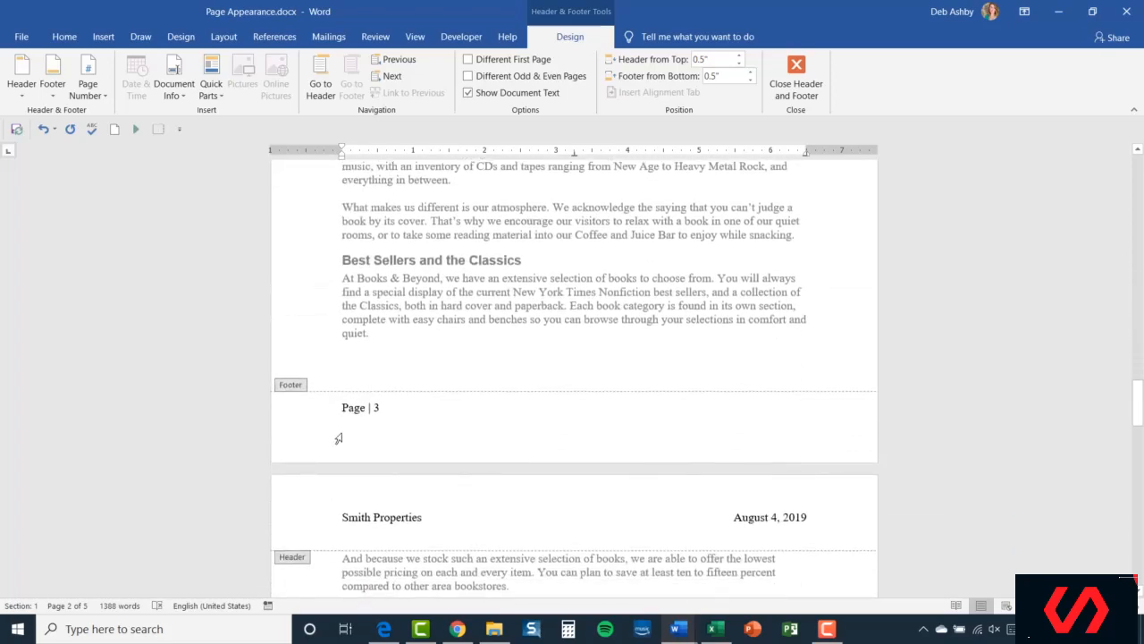
scroll(485, 410, "up", 2)
scroll(487, 407, "up", 20)
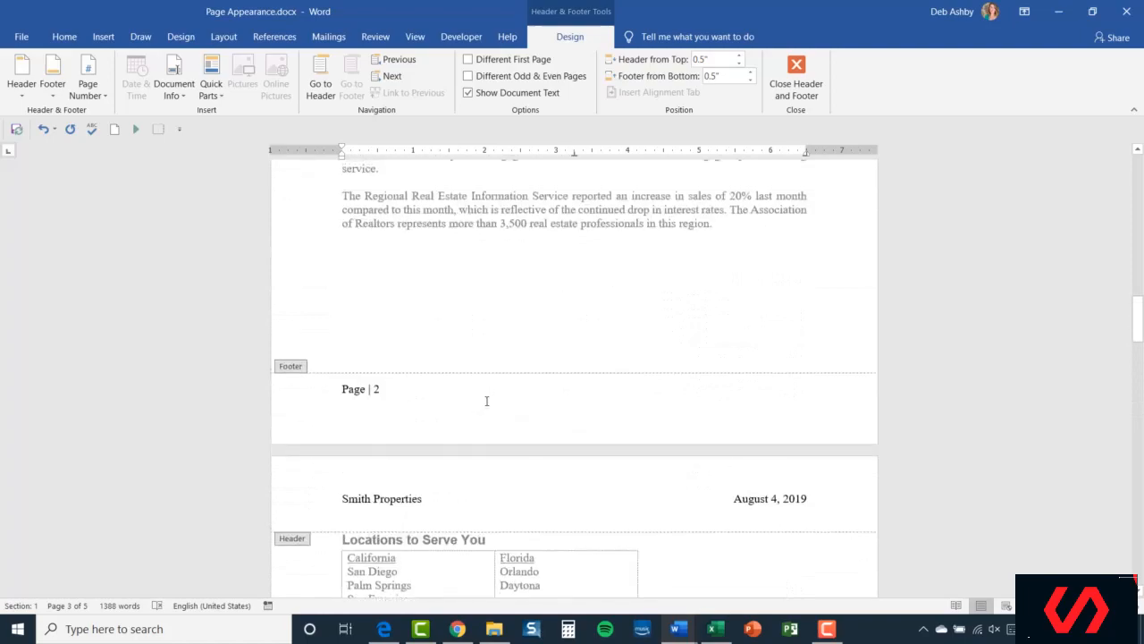
scroll(488, 403, "up", 8)
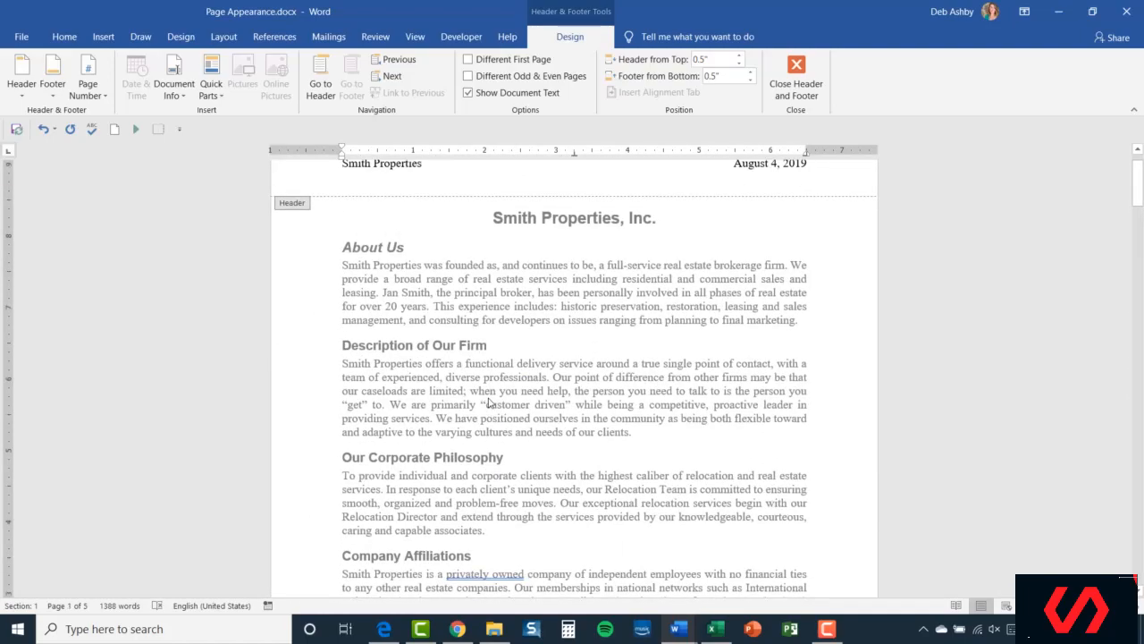
- Insert the document's file name at the right side of the first page's footer
scroll(489, 404, "down", 9)
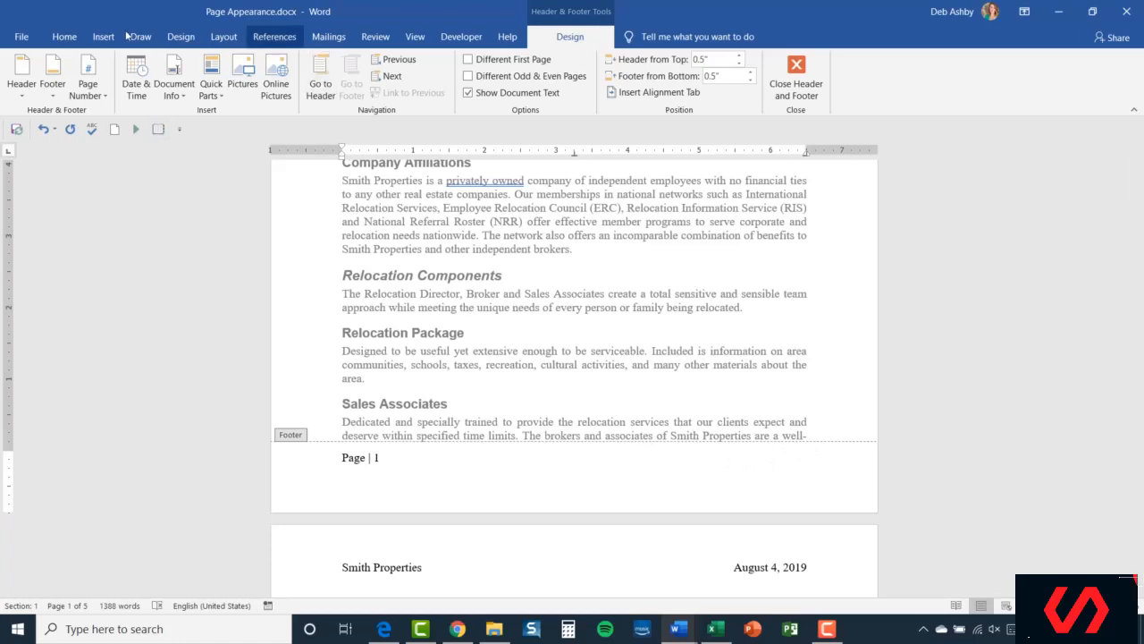
left_click(177, 92)
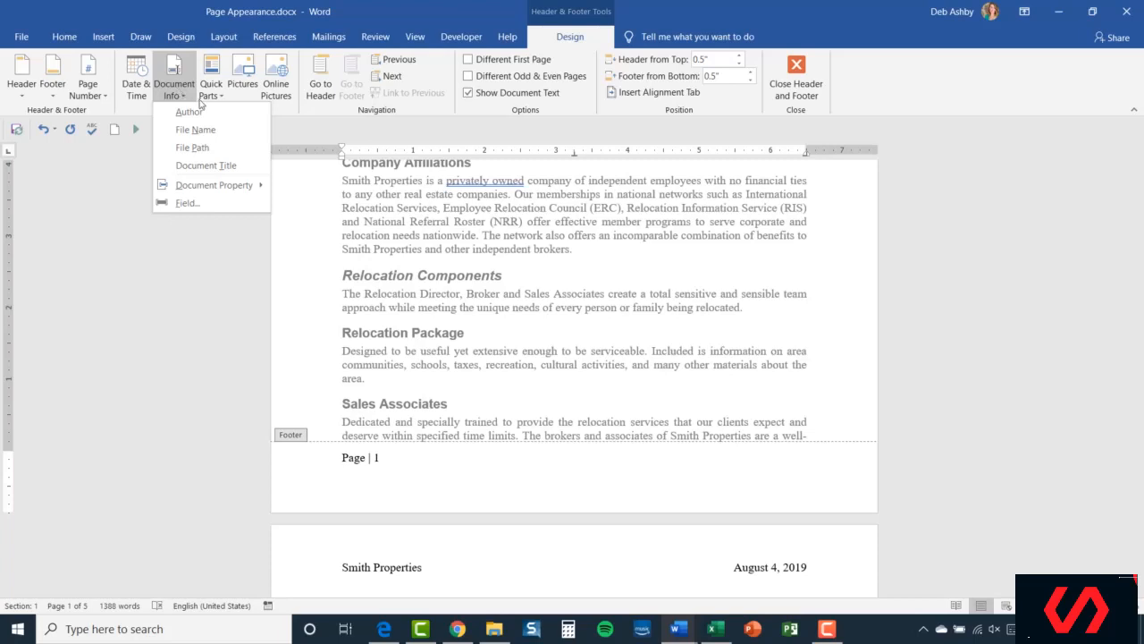
left_click(192, 130)
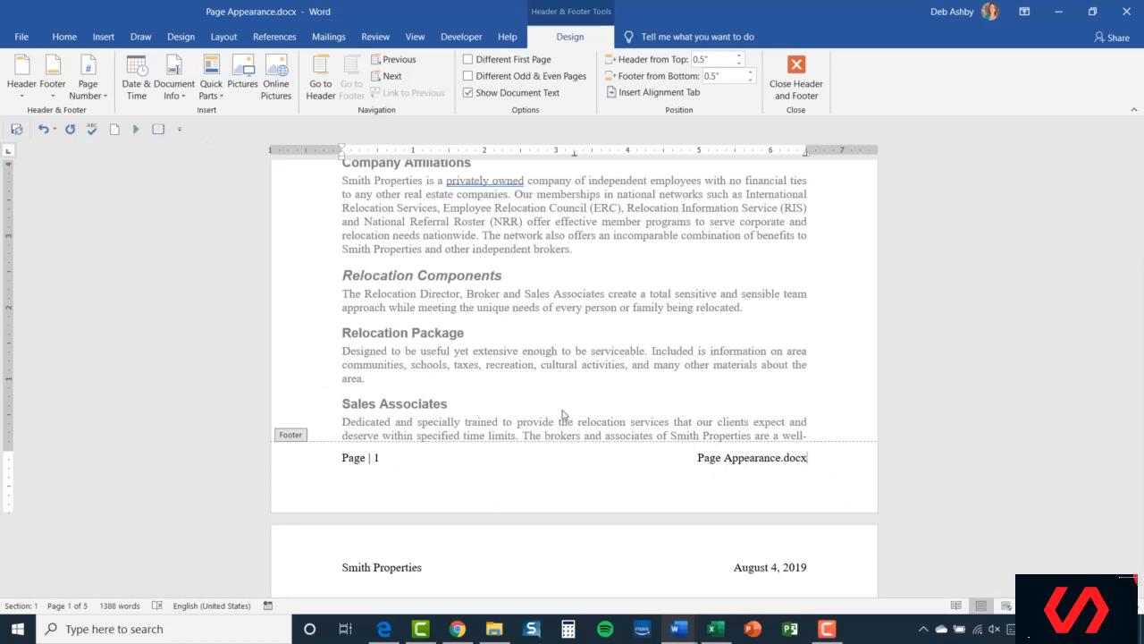
- Leave header and footer editing, reopen the header from the page, and return to the document body
left_click(797, 79)
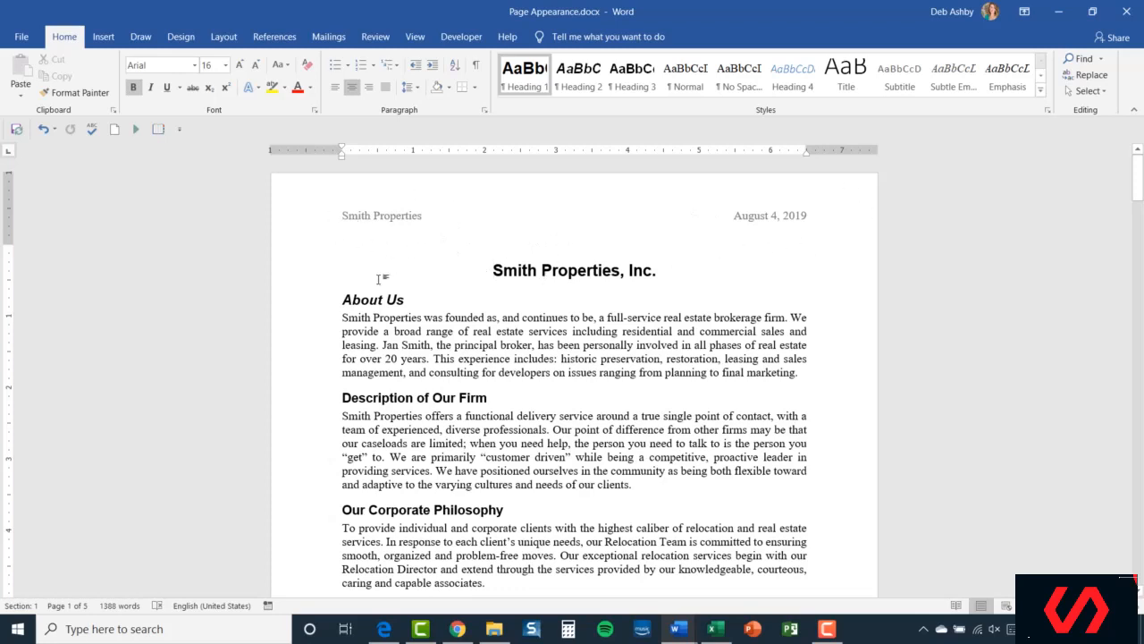
double_click(523, 213)
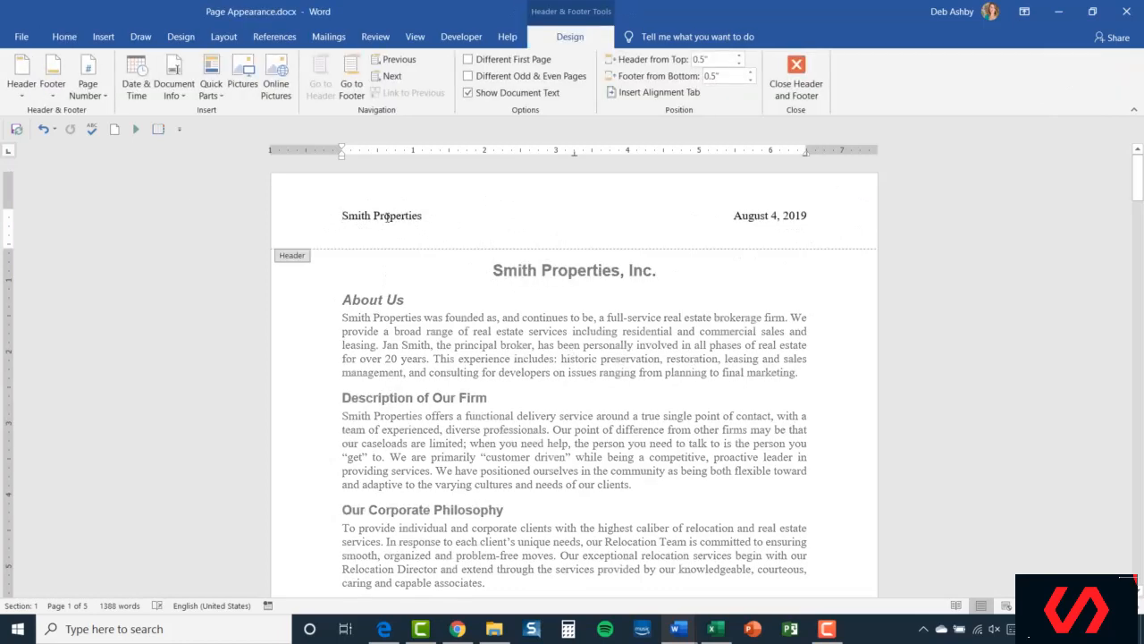
left_click(798, 81)
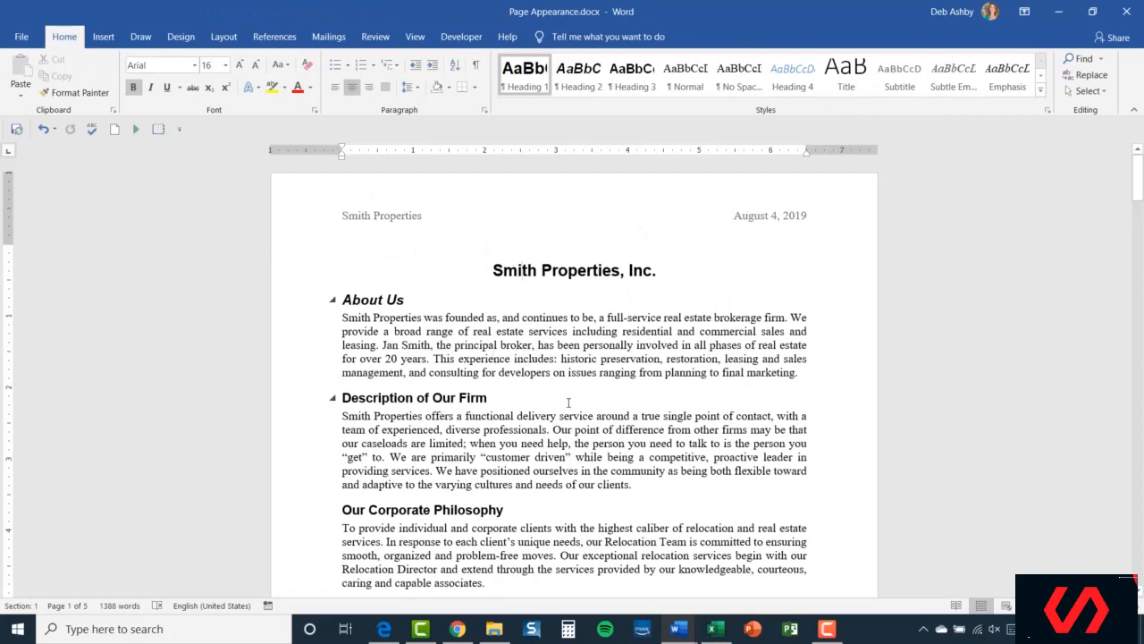
- Turn on a different first page for headers and footers, and delete the first page header's contents
double_click(509, 208)
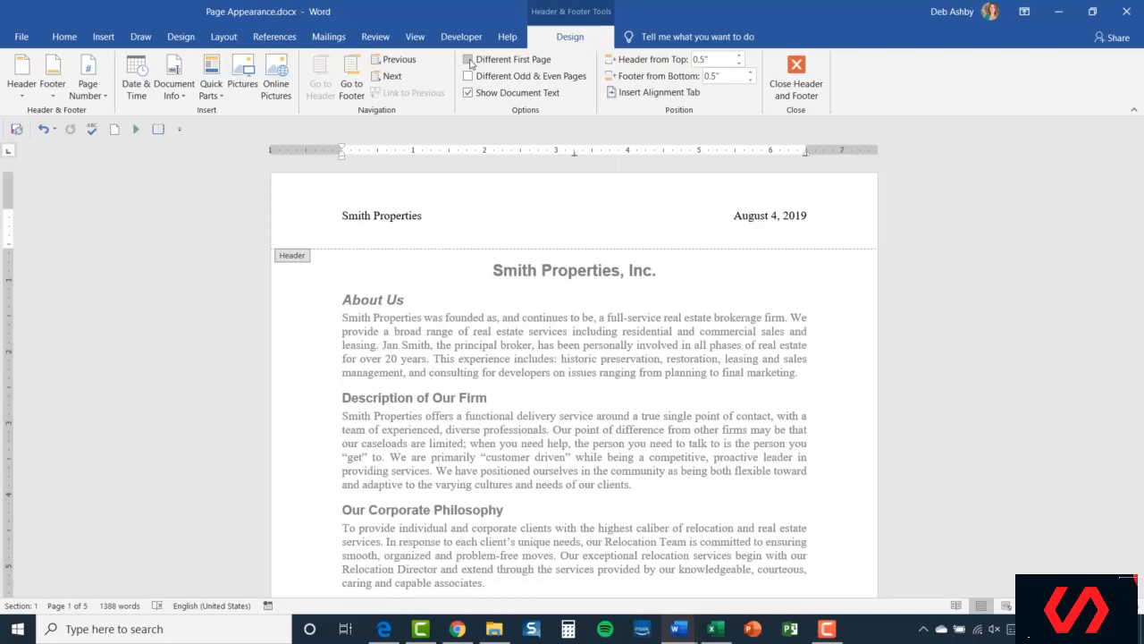
left_click(470, 62)
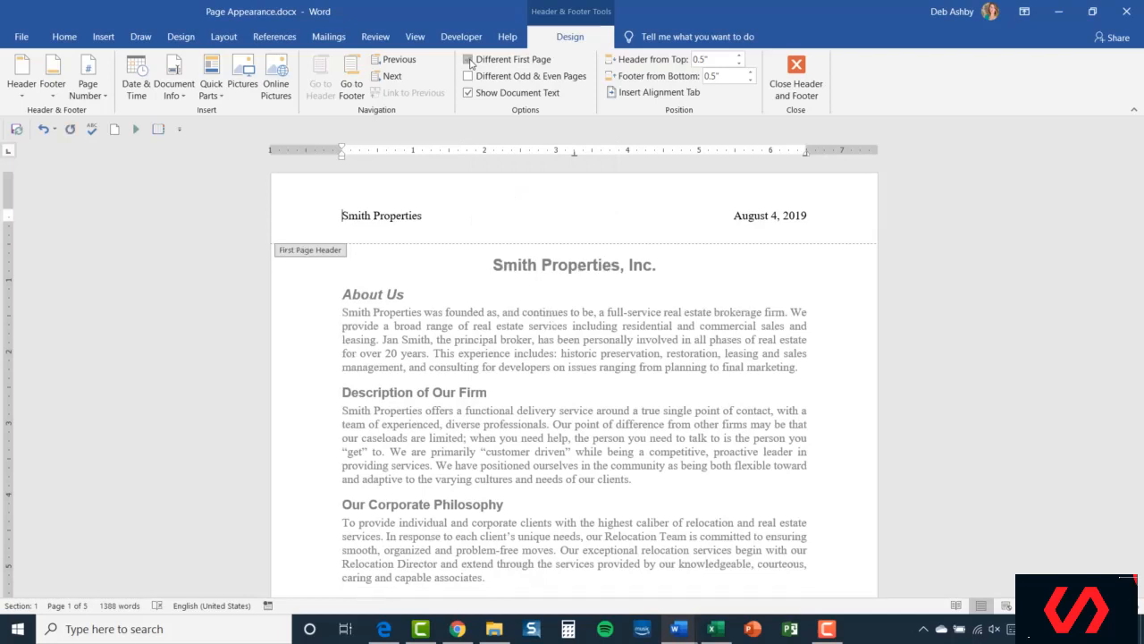
left_click(305, 223)
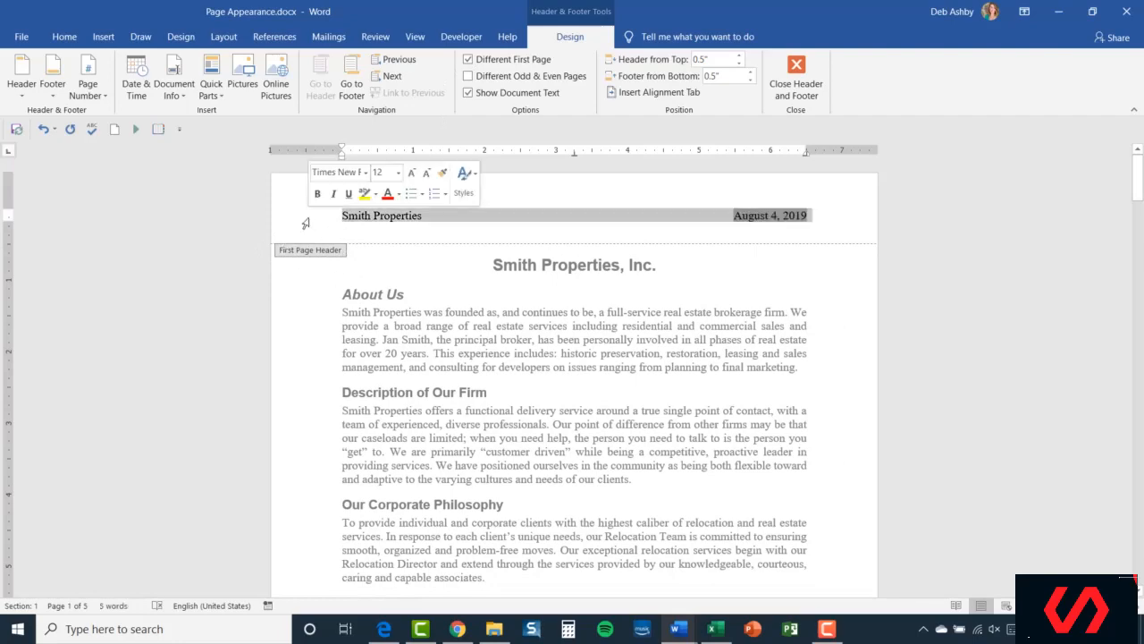
key("Delete")
- Delete the page number and file name from the first page's footer, and close header and footer editing
scroll(466, 355, "down", 10)
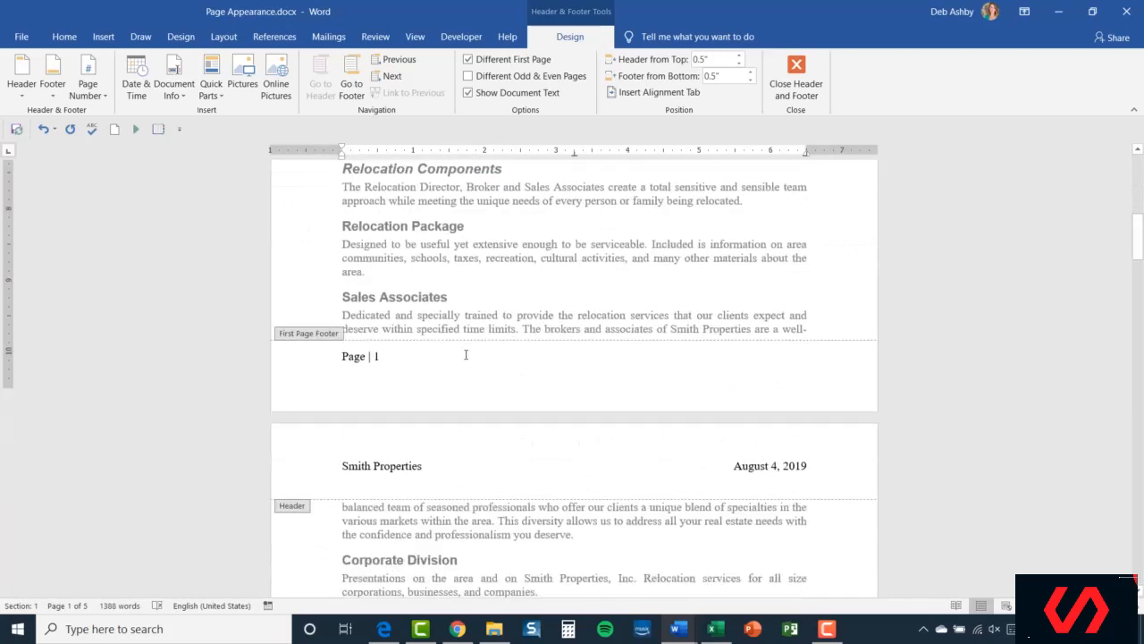
scroll(466, 355, "down", 1)
left_click(288, 333)
key("Delete")
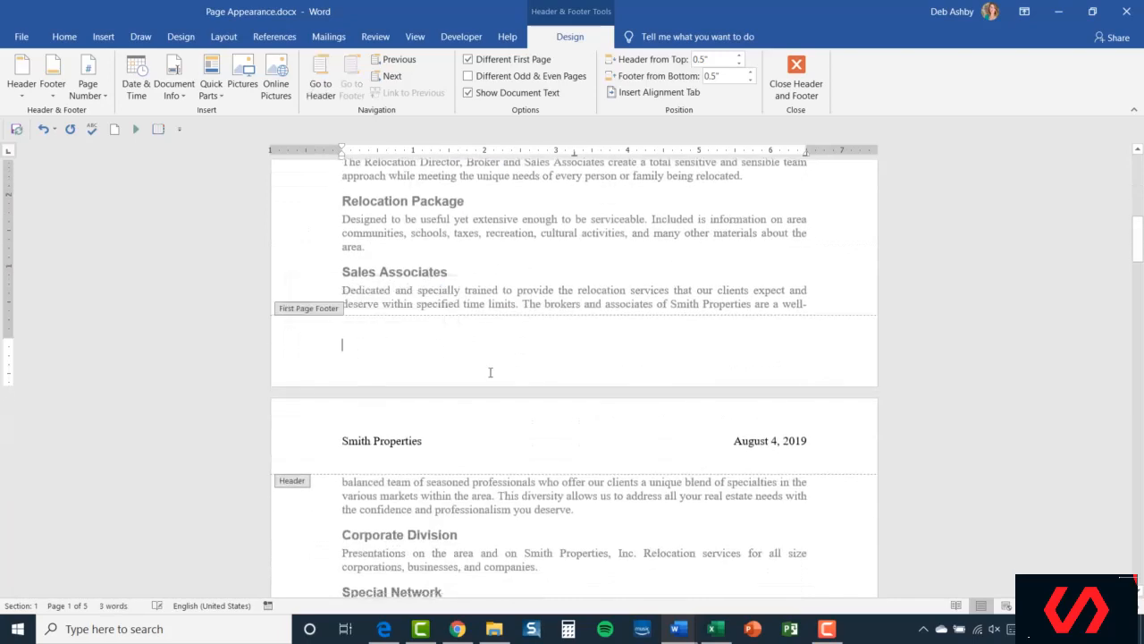
left_click(796, 79)
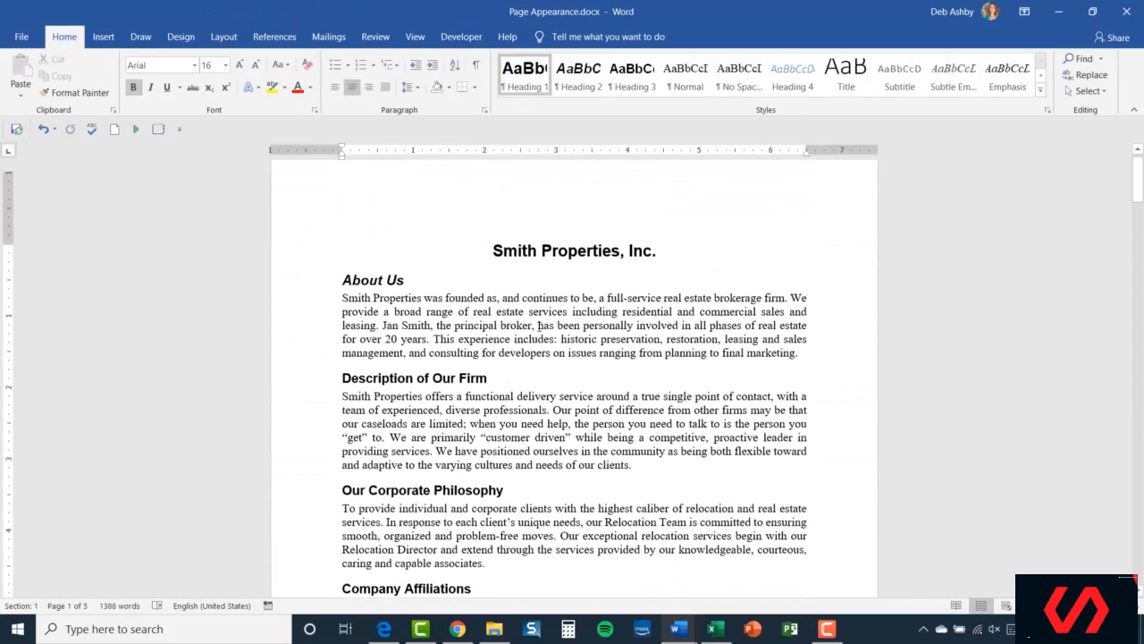
- Check the headers and footers on the first three pages, and reopen the first page's header for editing
scroll(616, 344, "down", 5)
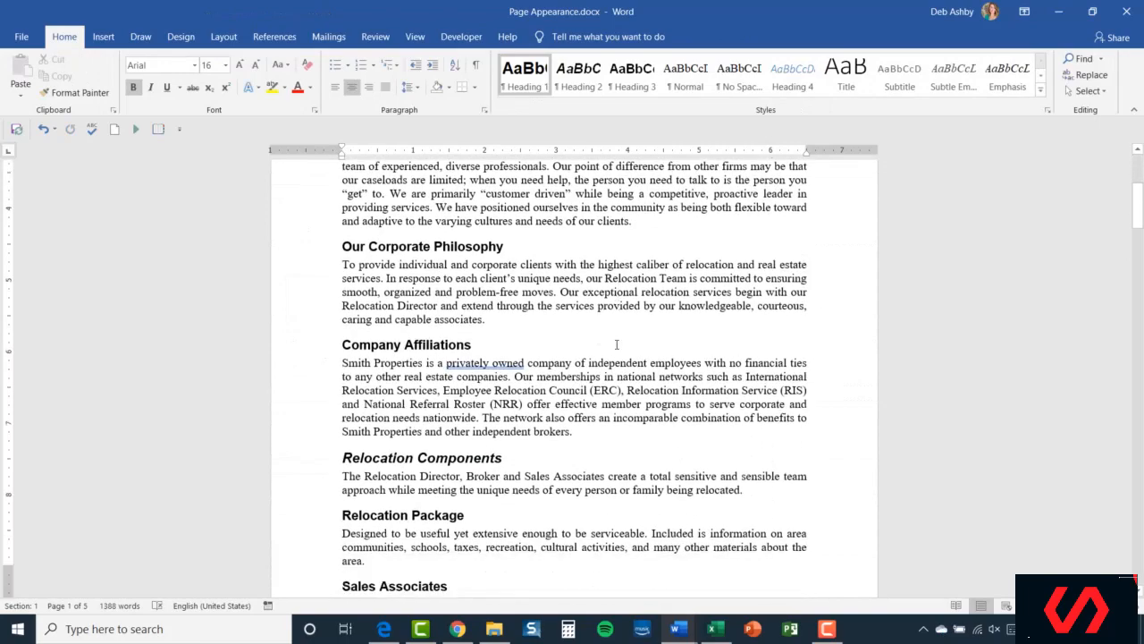
scroll(616, 344, "down", 10)
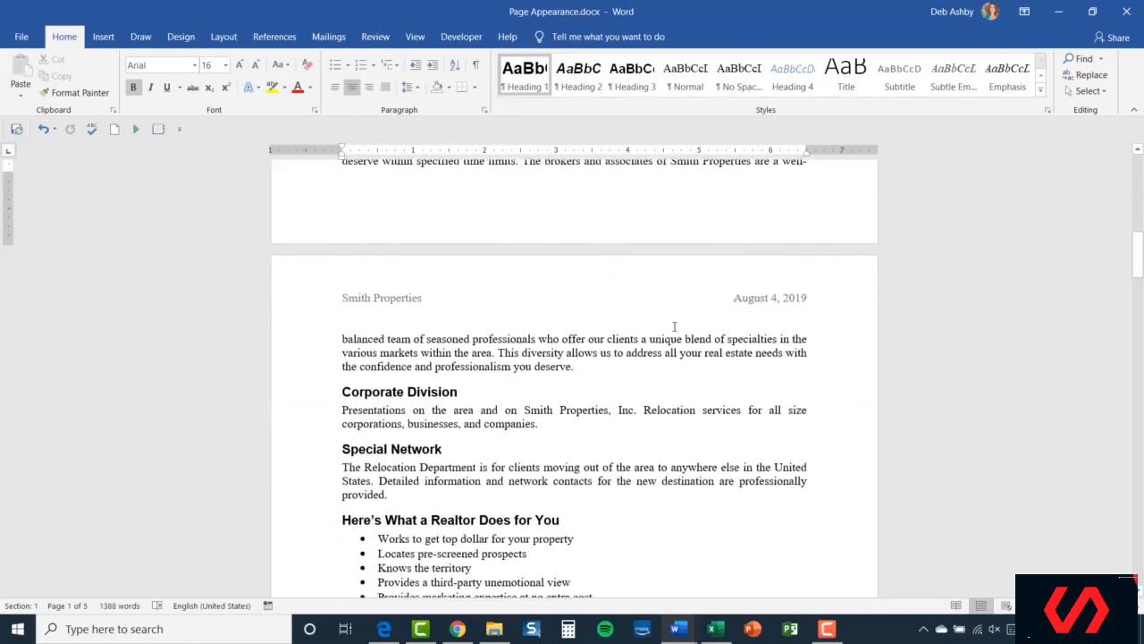
scroll(675, 326, "down", 15)
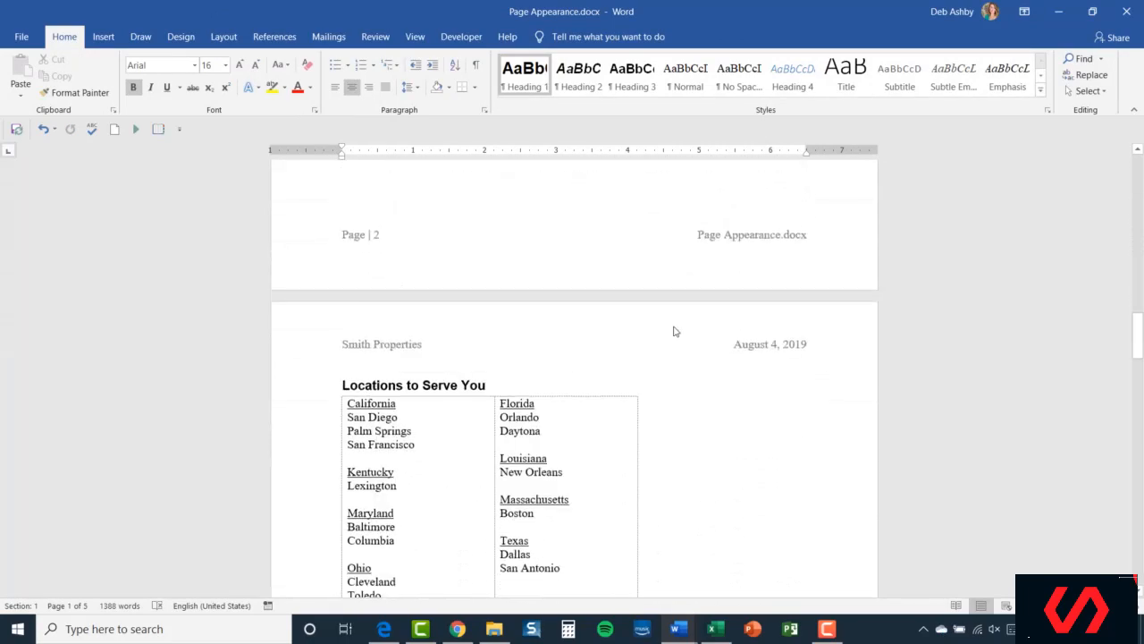
scroll(675, 331, "down", 12)
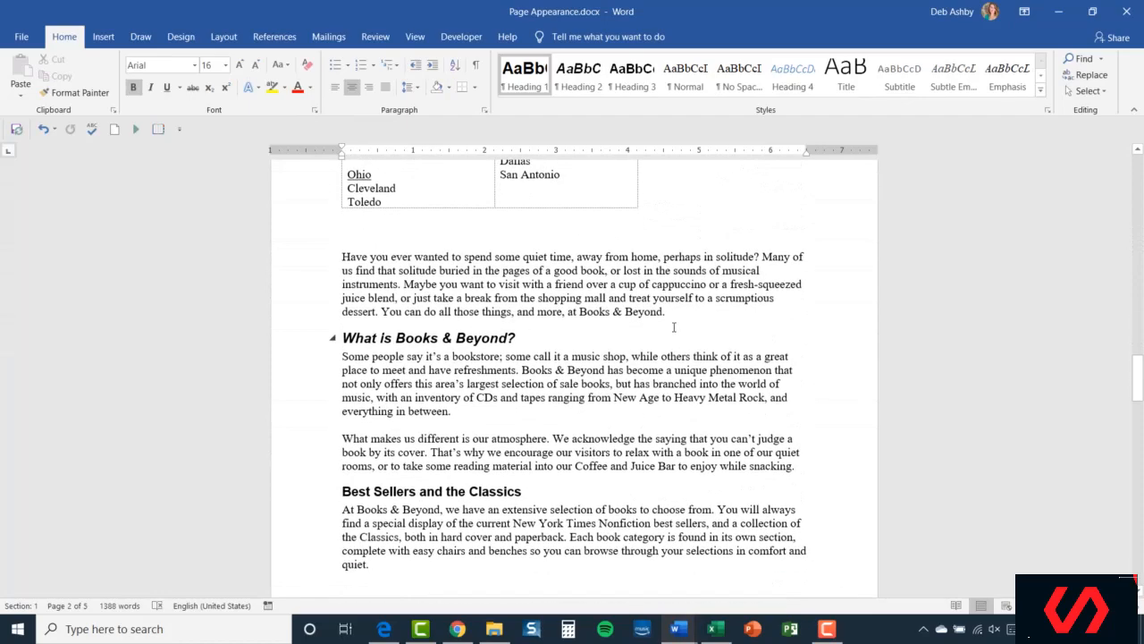
key("ctrl+Home")
double_click(527, 218)
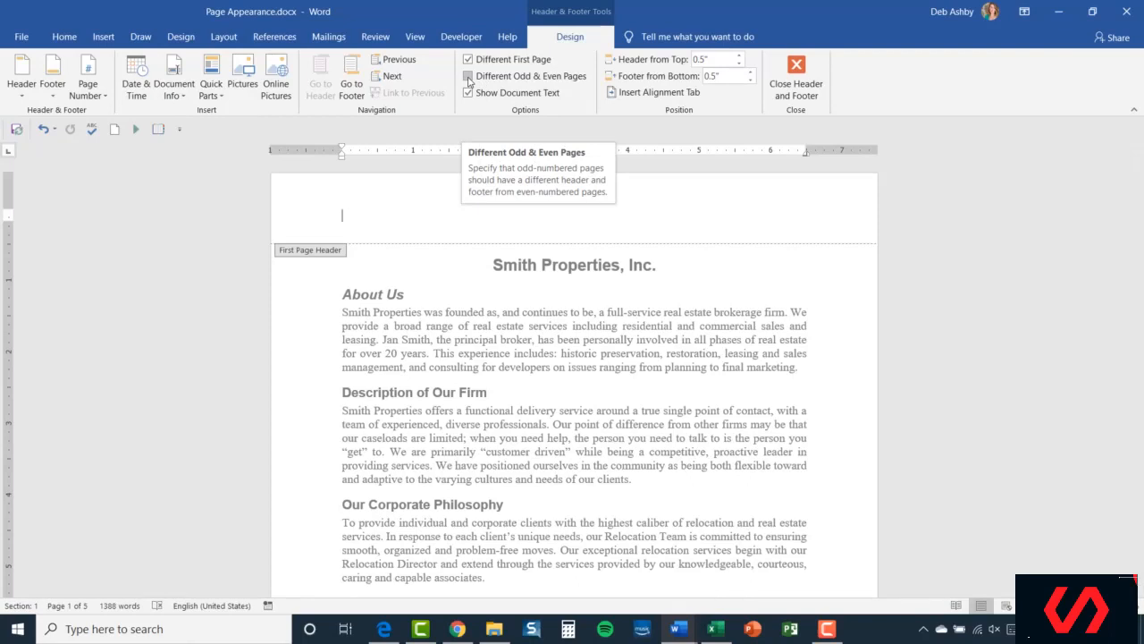
- Turn on different headers and footers for odd and even pages
left_click(468, 78)
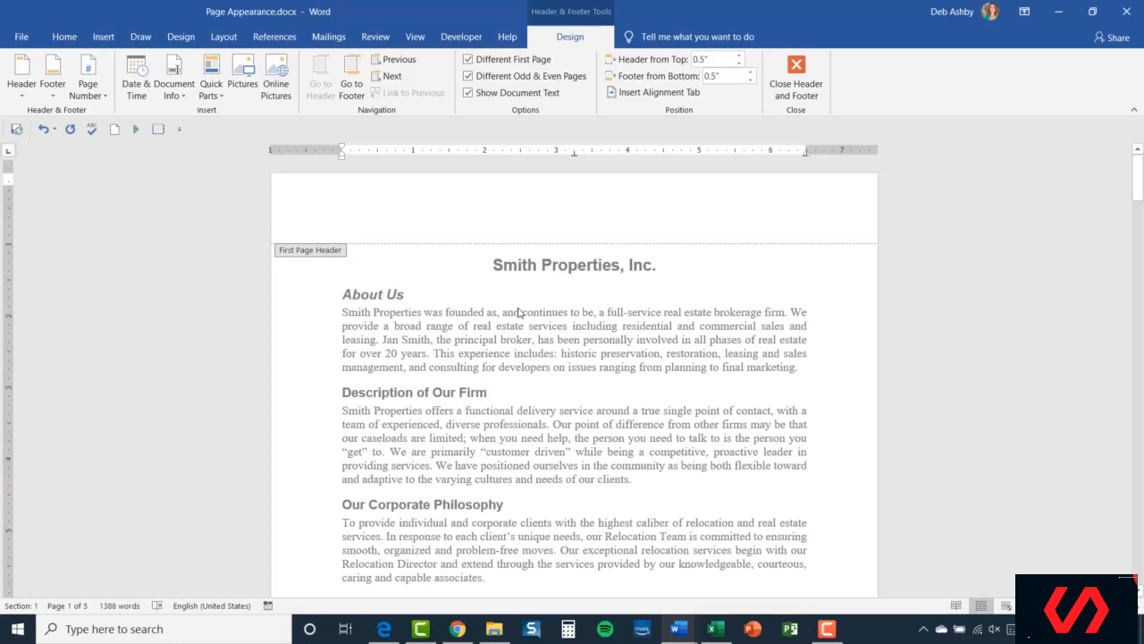
scroll(519, 312, "down", 10)
scroll(519, 307, "down", 3)
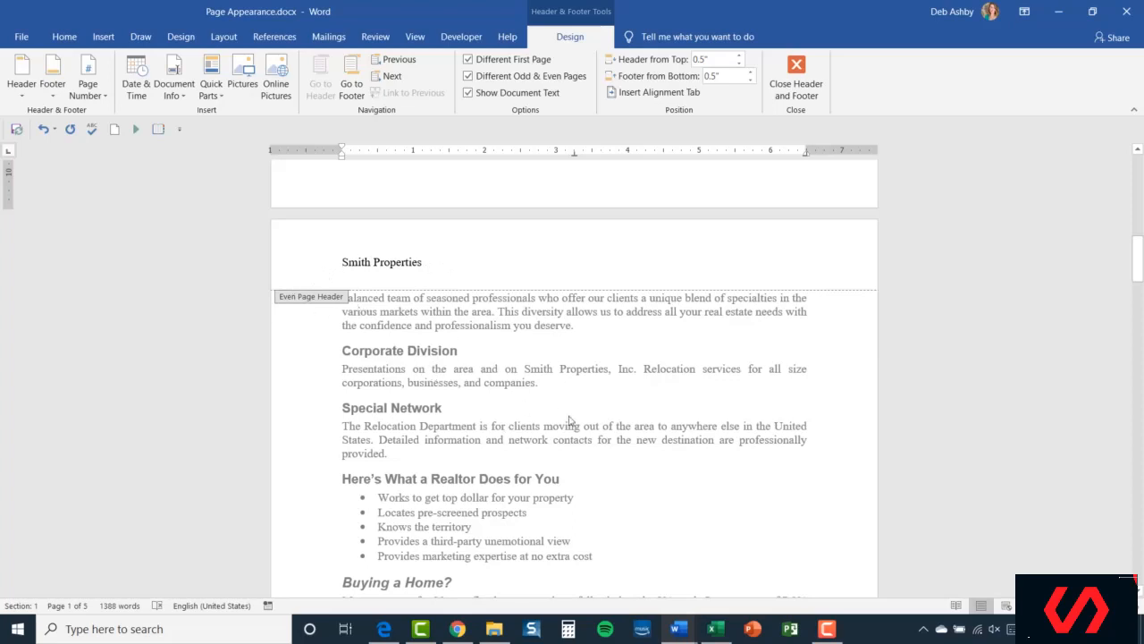
- Replace the text of the even page header on page 2 with "Presented by" followed by the presenter's first name
left_click(394, 262)
left_click(329, 261)
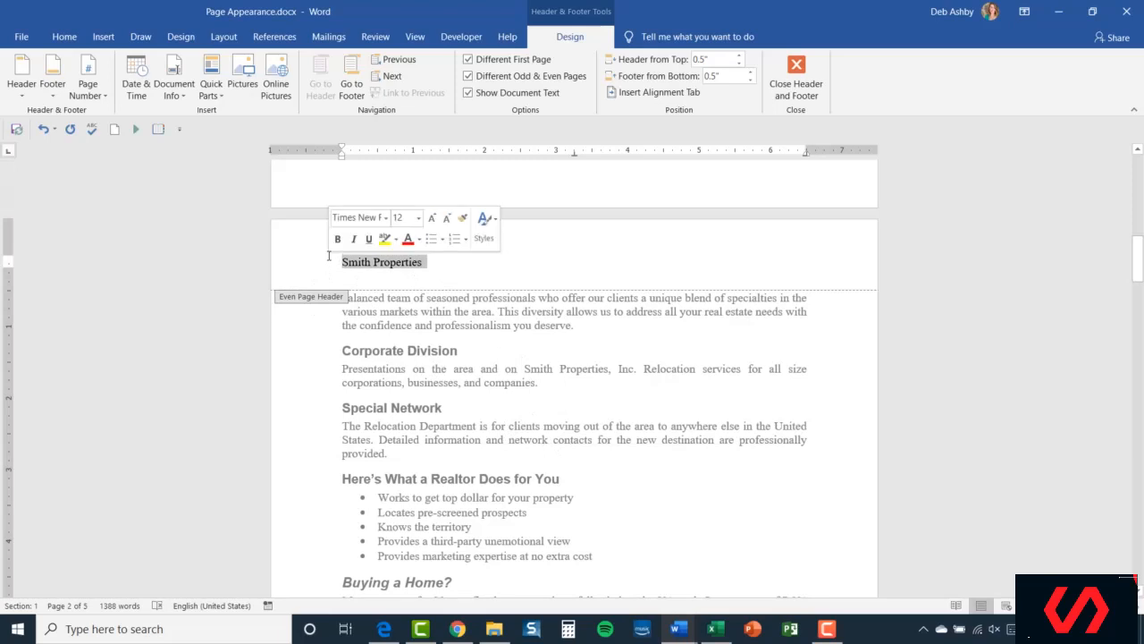
type("Presenteed")
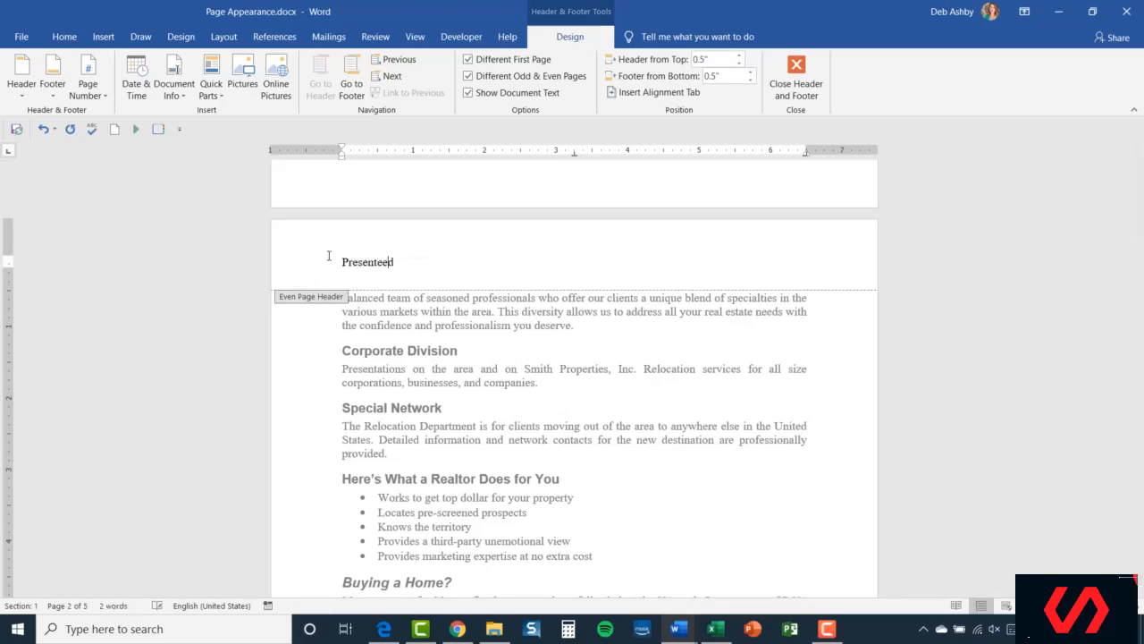
key("BackSpace")
key("BackSpace")
key("BackSpace")
key("BackSpace")
type("ed by Debpra")
key("BackSpace")
key("BackSpace")
key("BackSpace")
type("orah")
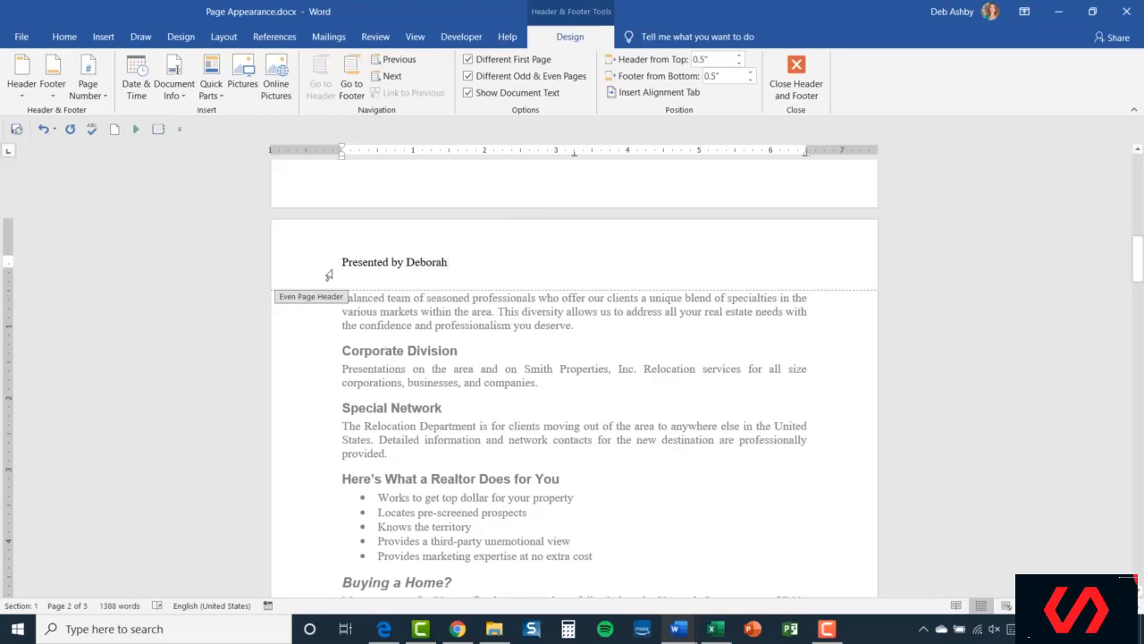
- Compare the odd and even page headers and footers on pages 2 to 4, and close header and footer editing
scroll(552, 302, "down", 1)
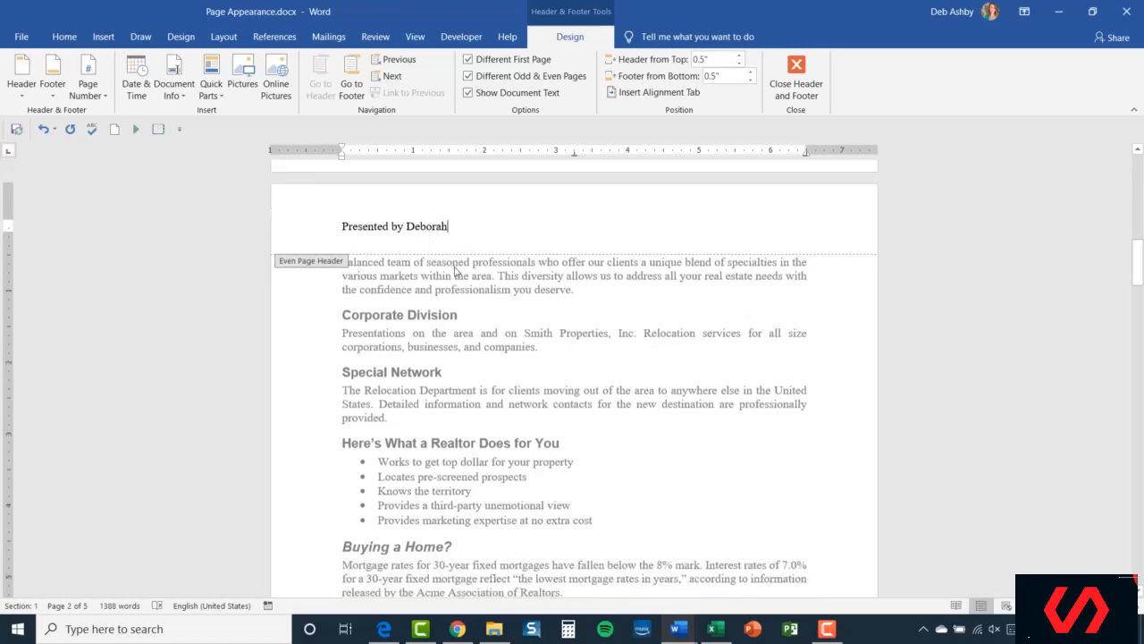
scroll(445, 279, "down", 11)
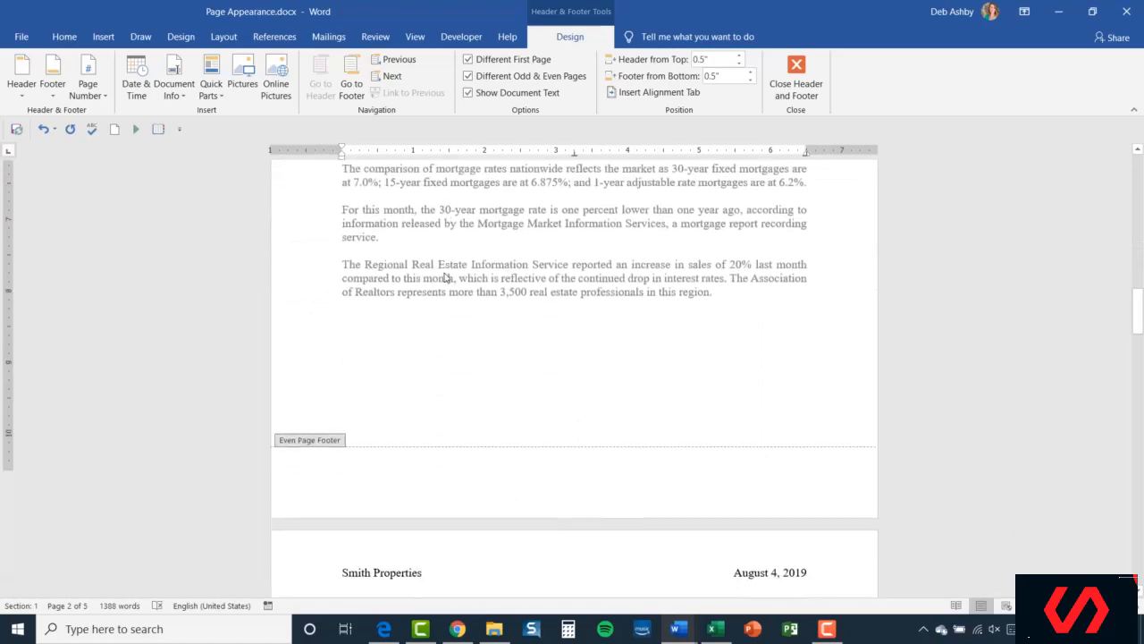
scroll(445, 278, "down", 2)
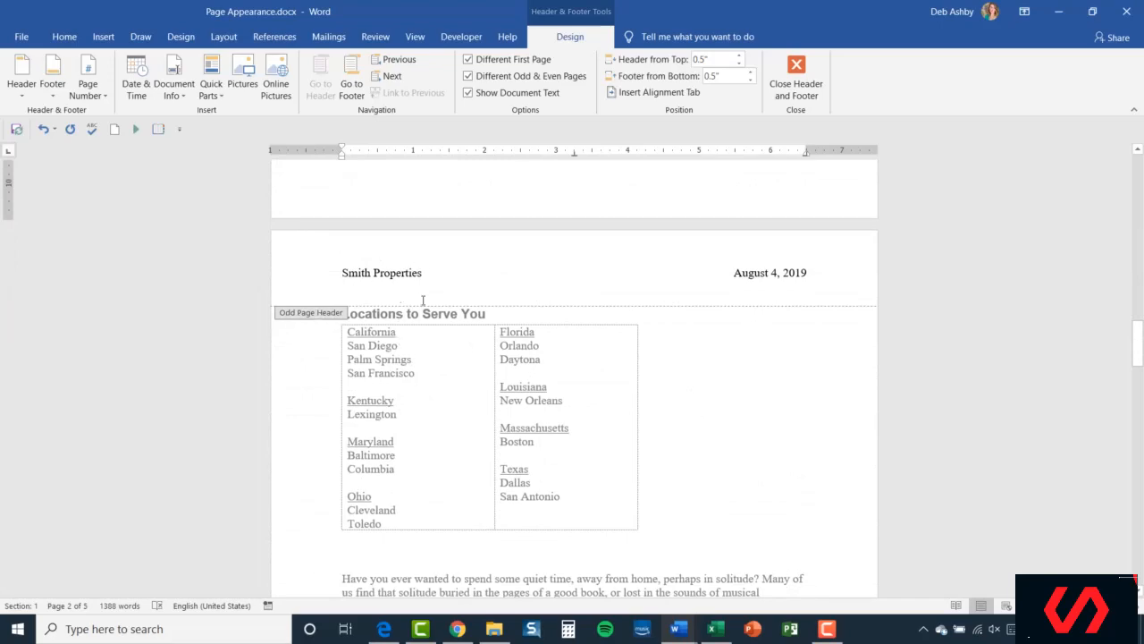
scroll(475, 355, "down", 1)
scroll(474, 355, "down", 12)
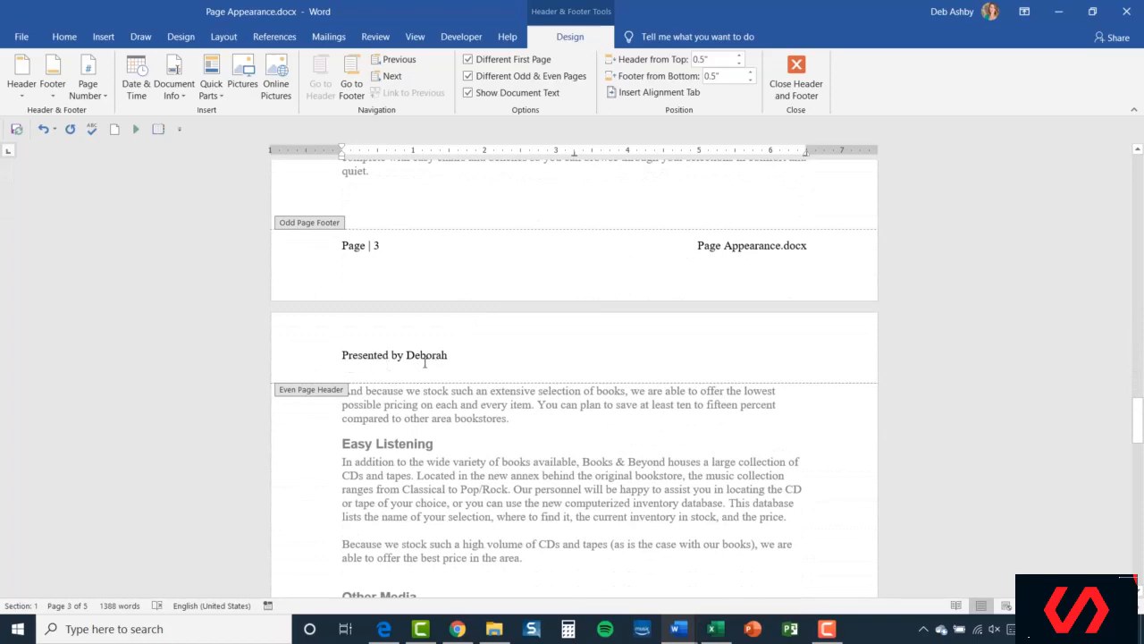
scroll(425, 363, "up", 15)
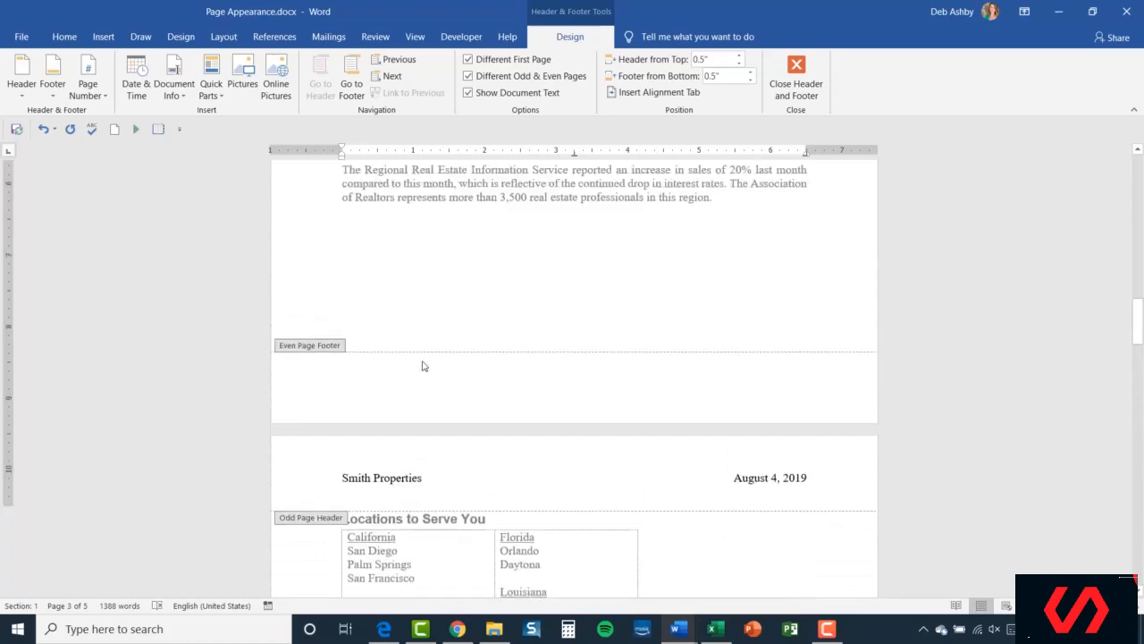
scroll(423, 366, "up", 10)
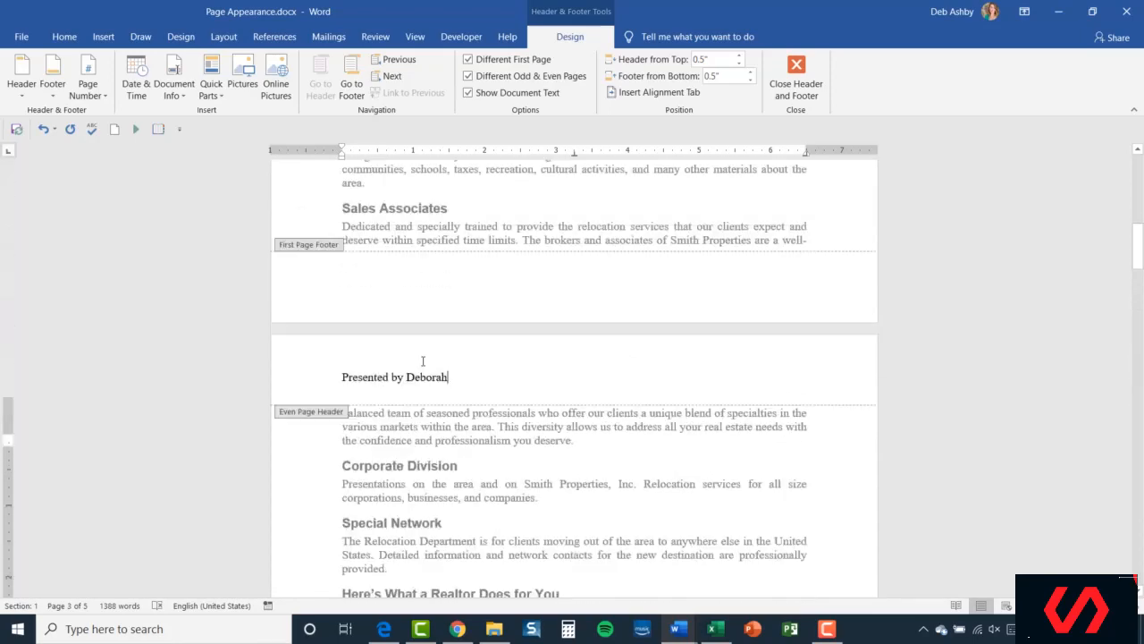
scroll(424, 365, "up", 10)
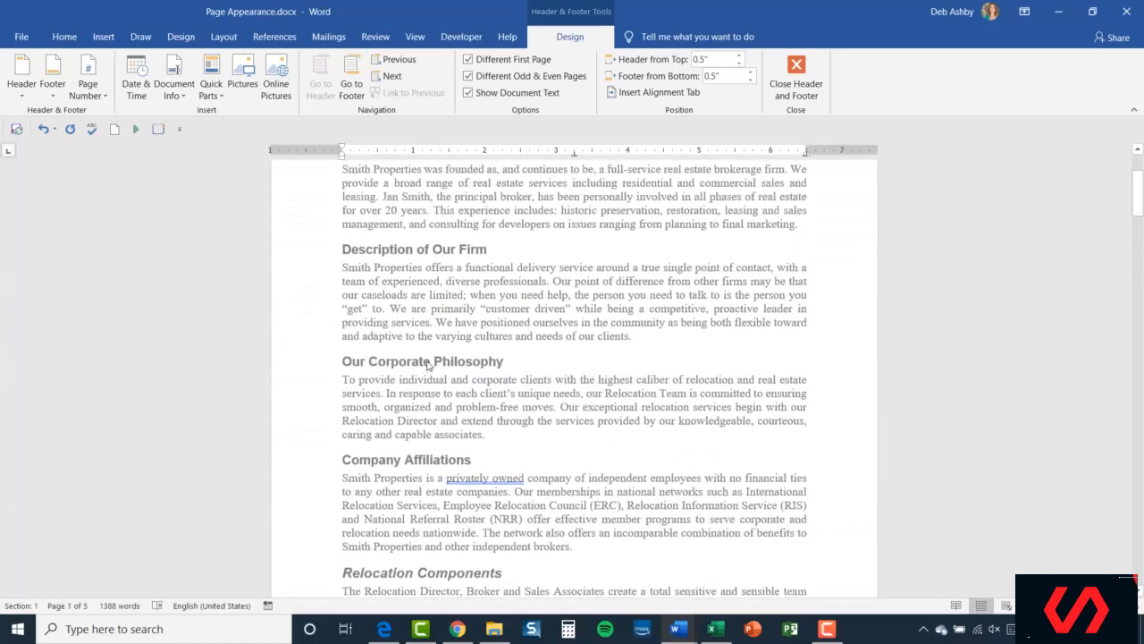
left_click(796, 73)
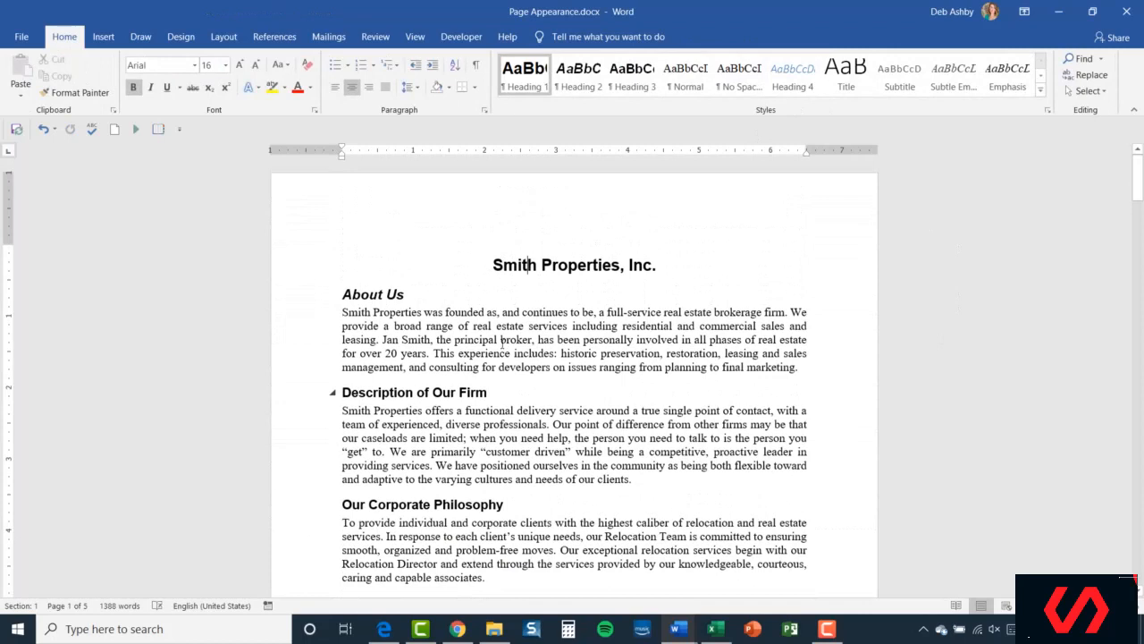